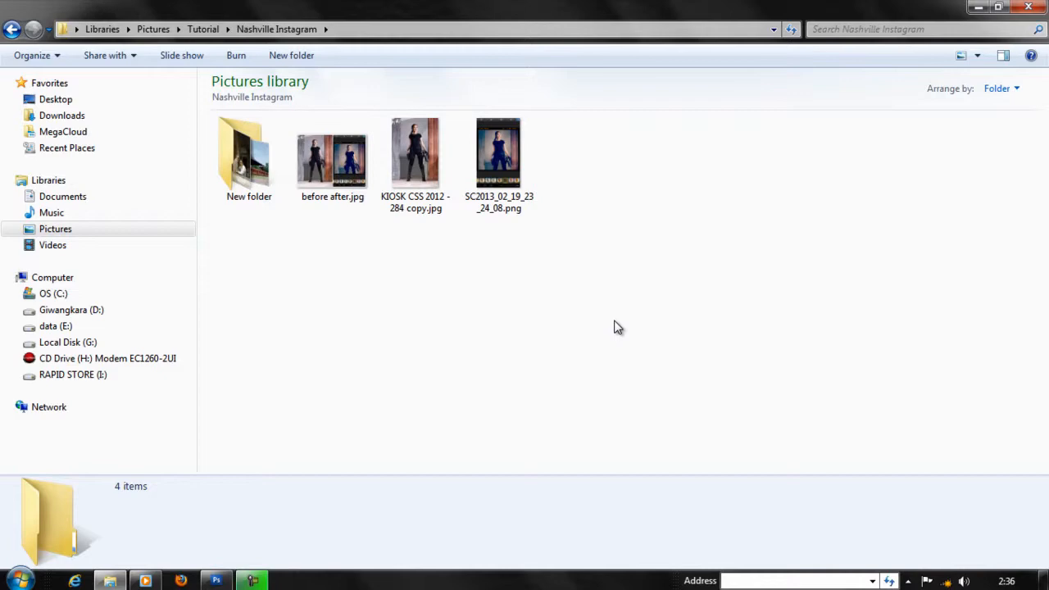
Examine the Nashville-filtered reference screenshot SC2013_02_19_23_24_08.png and compare it with the before-after image and the original photo.
double_click(508, 168)
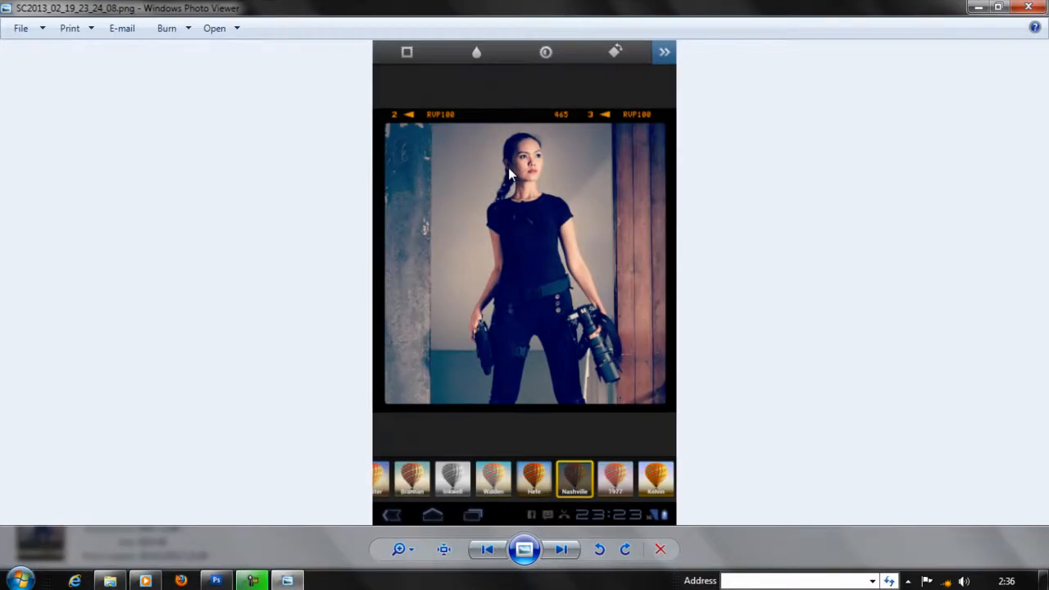
scroll(522, 391, "up", 1)
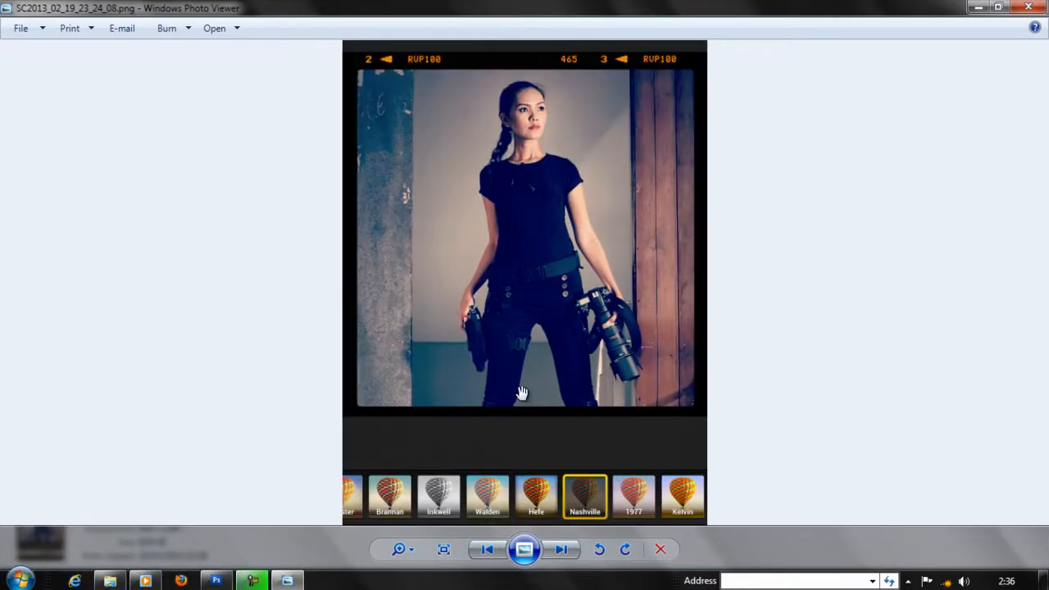
left_click_drag(554, 313, 553, 315)
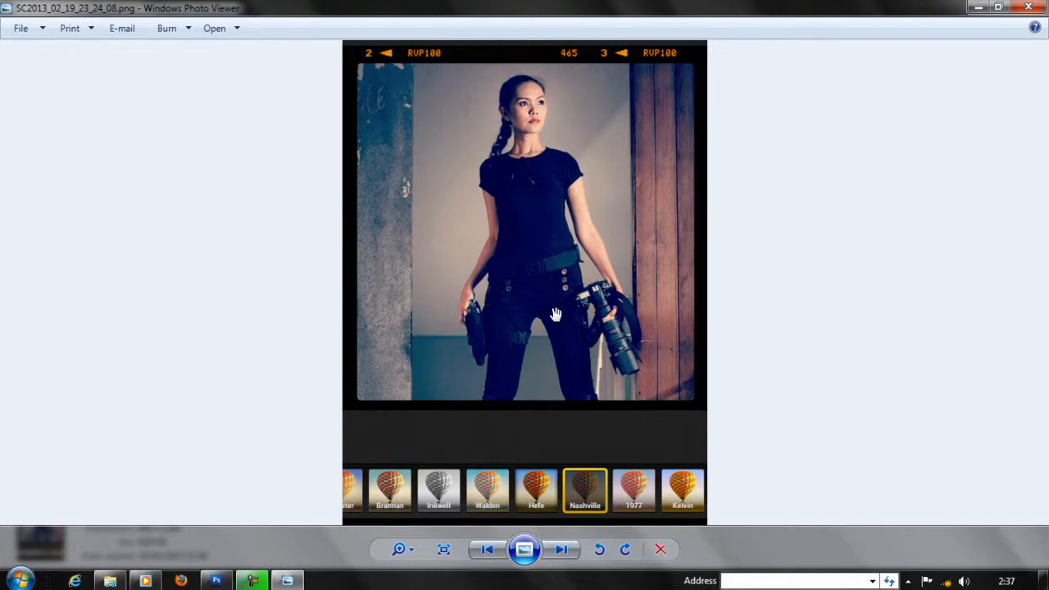
key("Left")
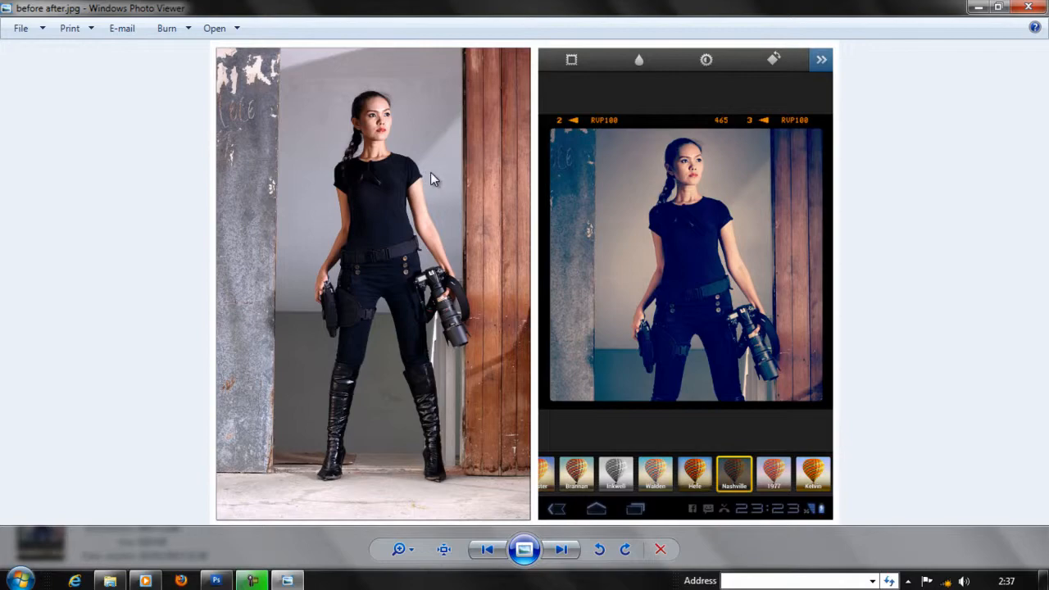
key("Right")
key("Right")
key("Right")
key("Right")
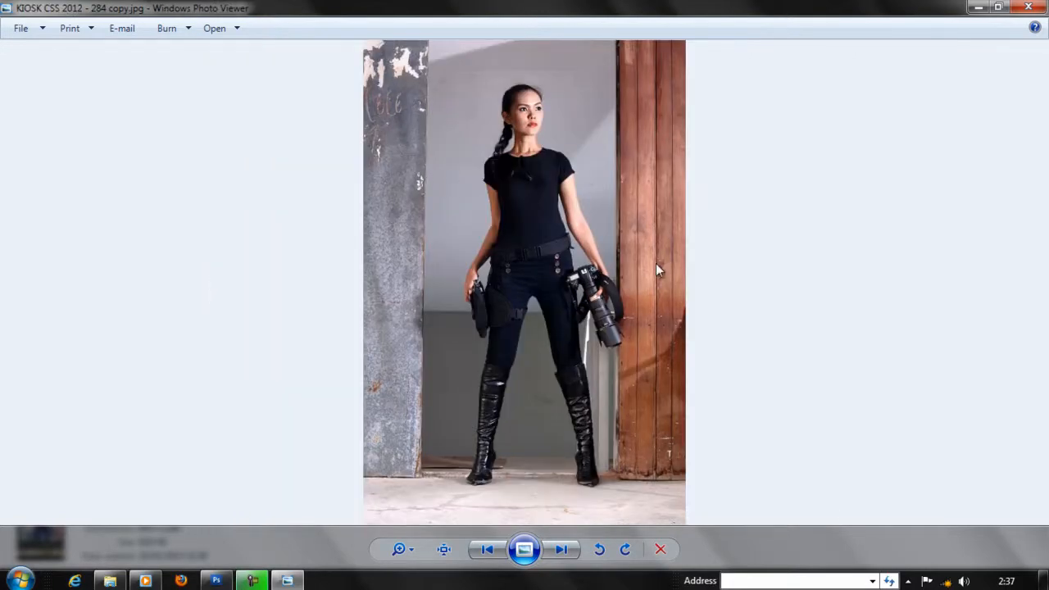
left_click(1016, 8)
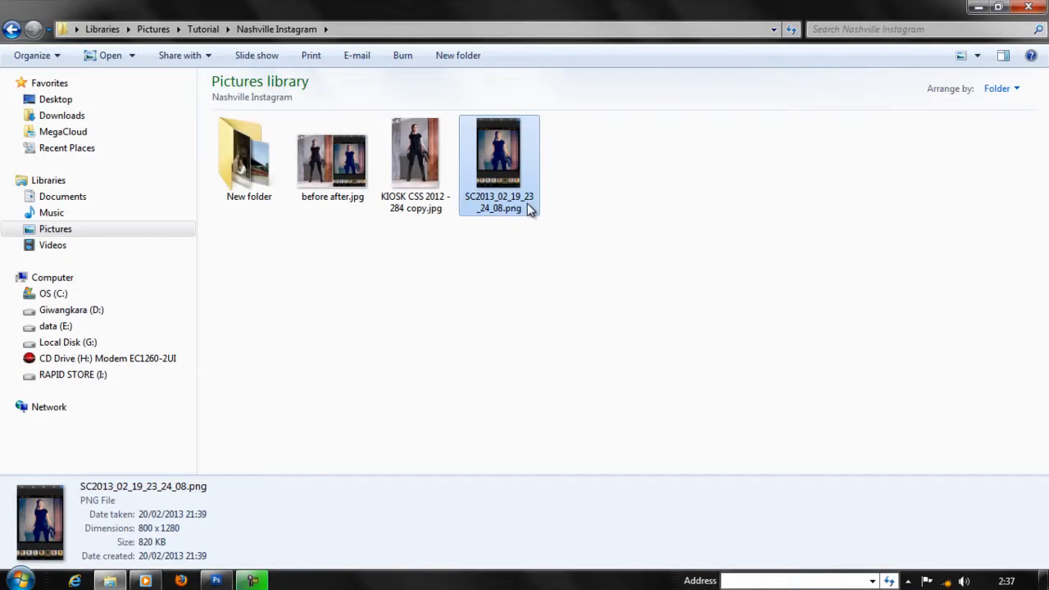
Open the original photo KIOSK CSS 2012 - 284 copy.jpg in Adobe Photoshop CS3.
double_click(416, 150)
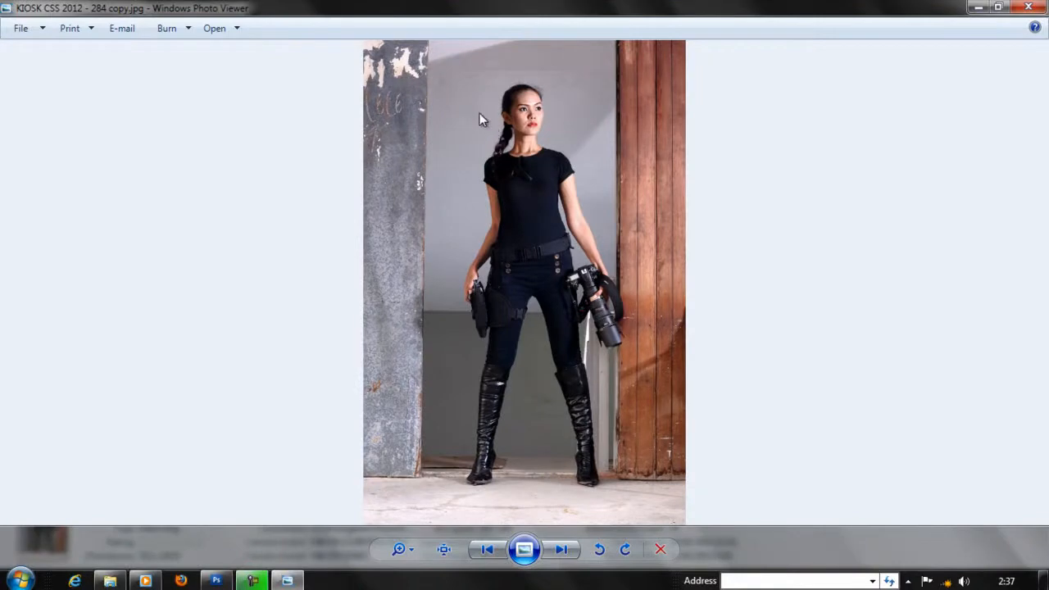
right_click(489, 109)
mouse_move(658, 124)
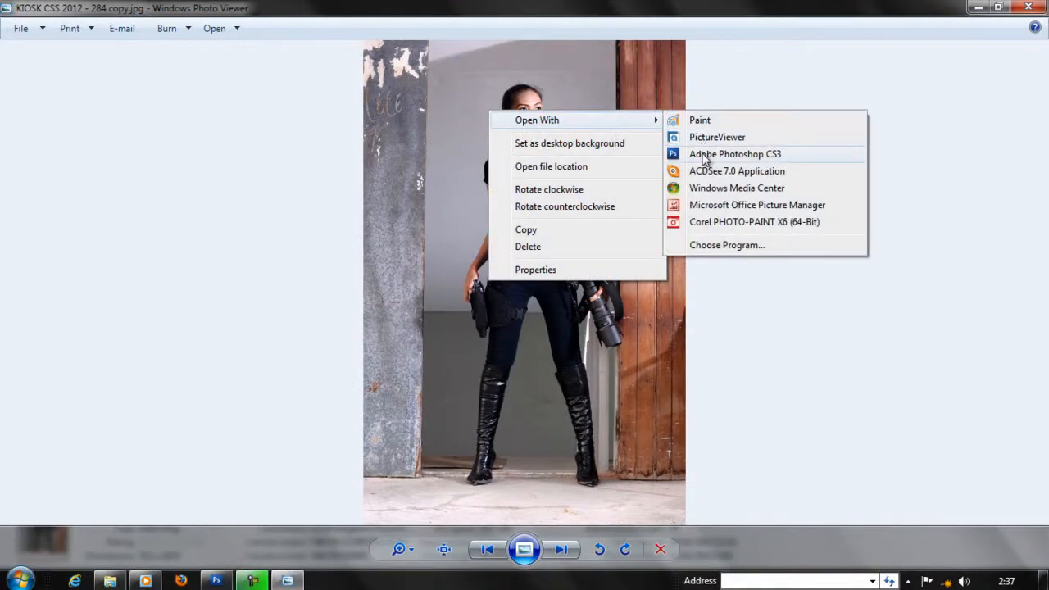
left_click(702, 162)
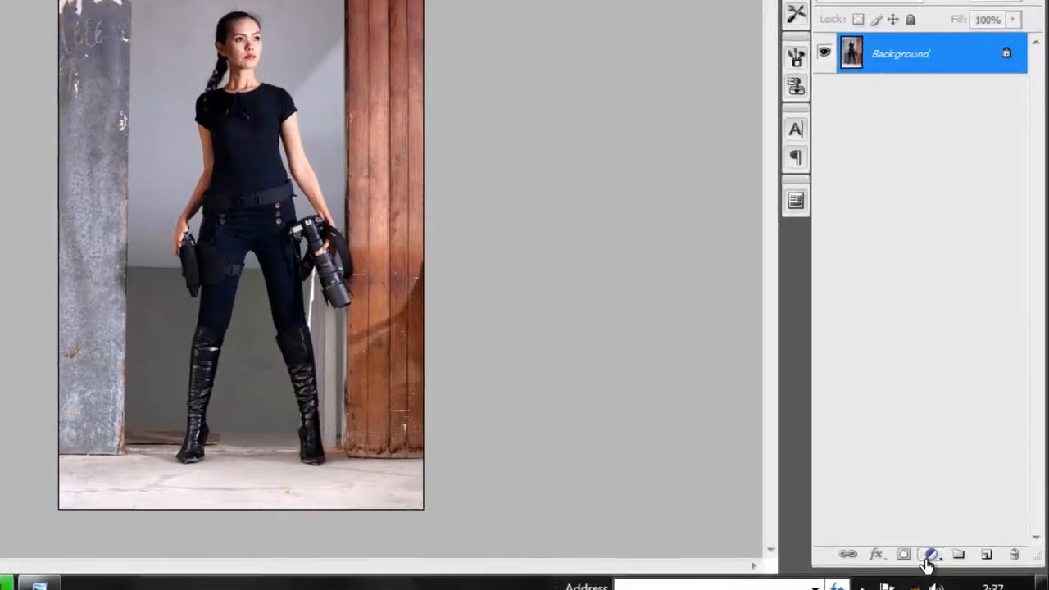
Add a Levels adjustment layer with the Blue channel's black output level set to 141.
left_click(960, 555)
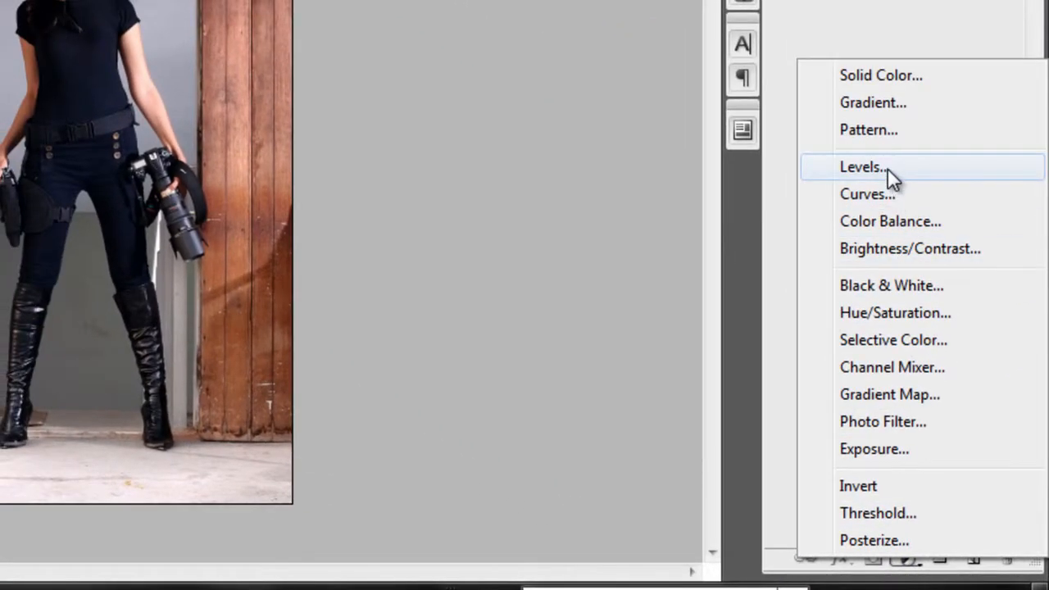
left_click(887, 168)
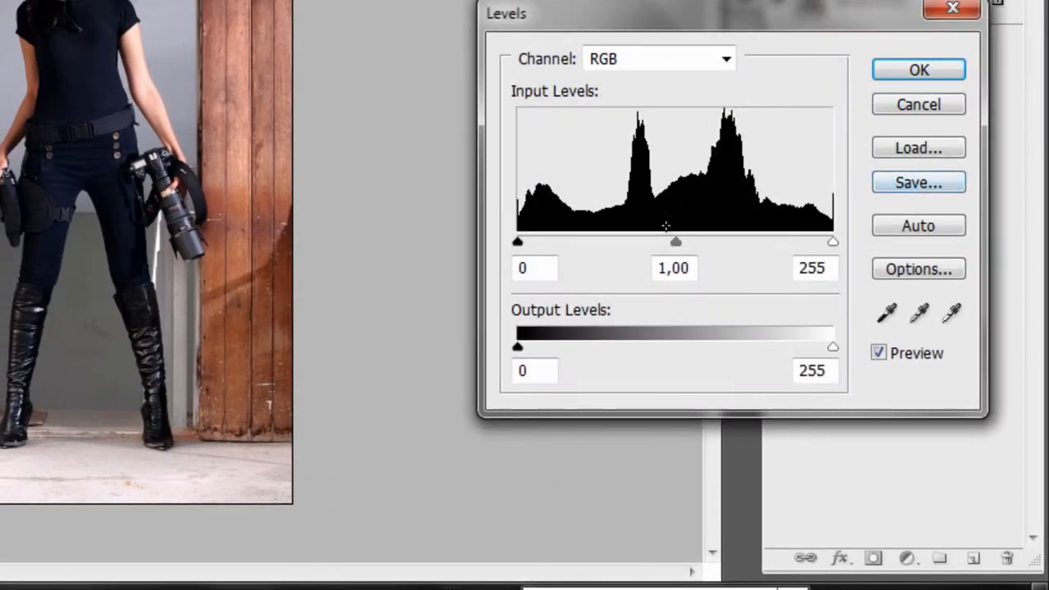
left_click(660, 65)
left_click(648, 142)
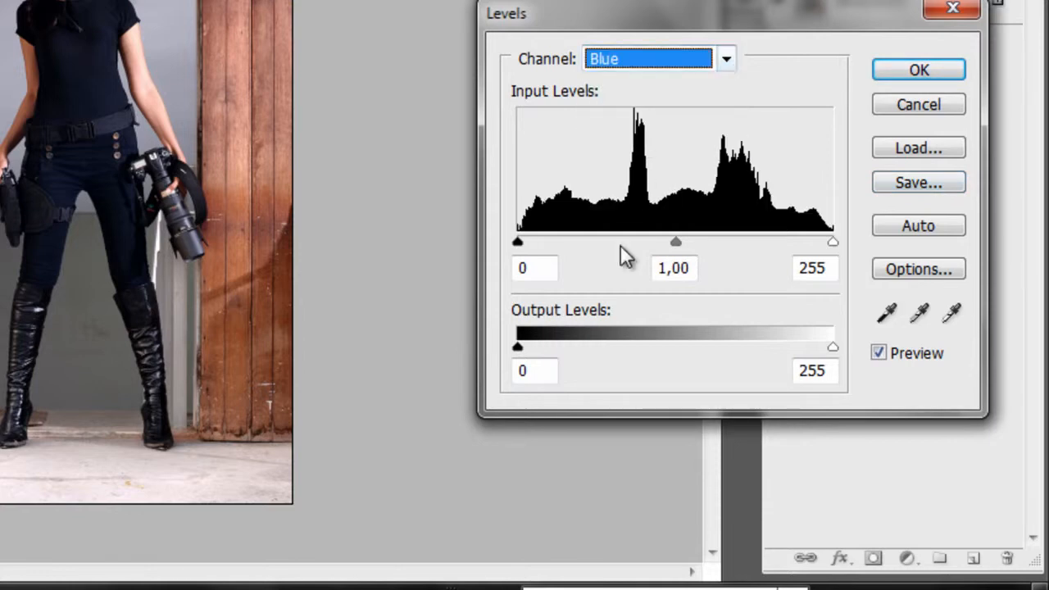
left_click_drag(519, 348, 692, 339)
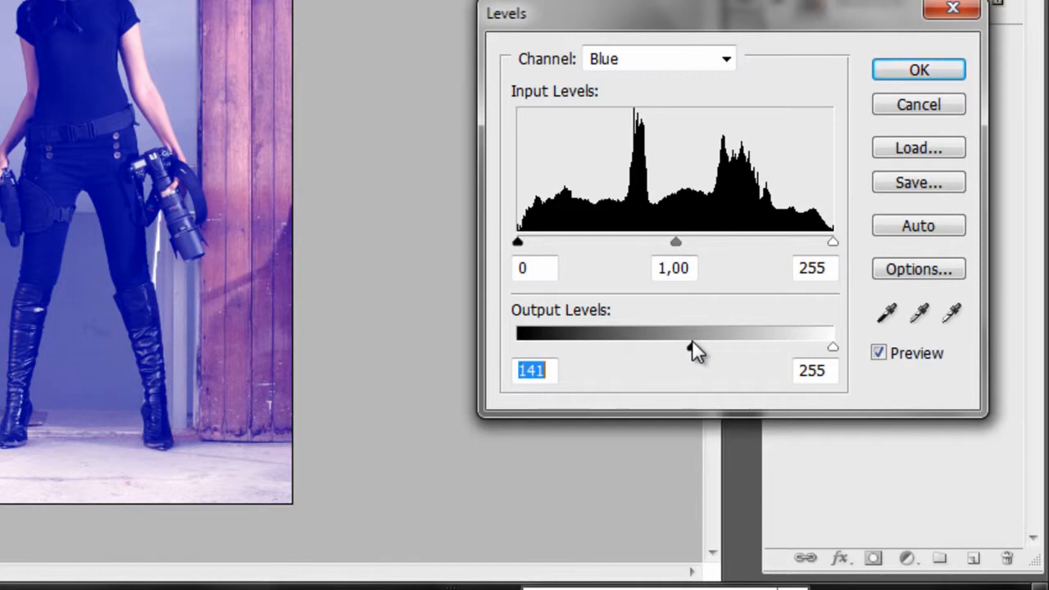
left_click(888, 78)
Add a pale yellow Solid Color fill layer with a hue of 49° and set its blend mode to Multiply.
left_click(907, 558)
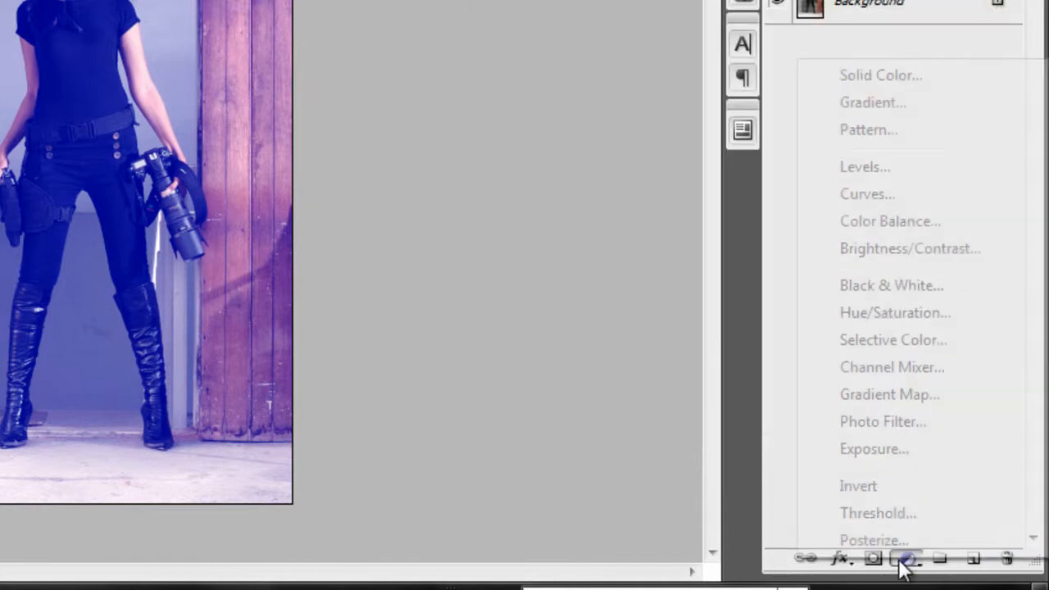
left_click(884, 82)
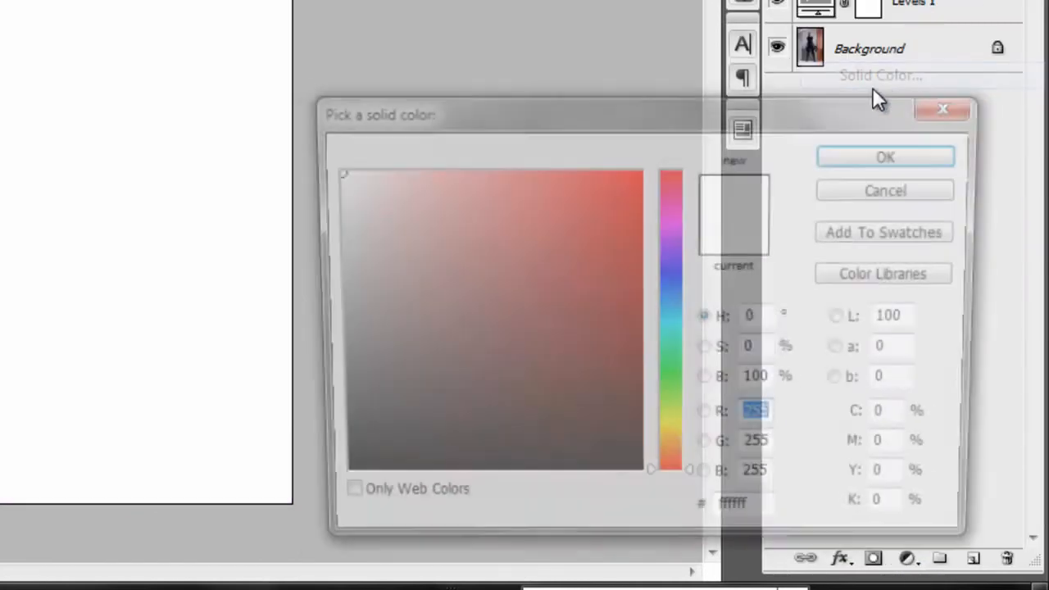
left_click(672, 440)
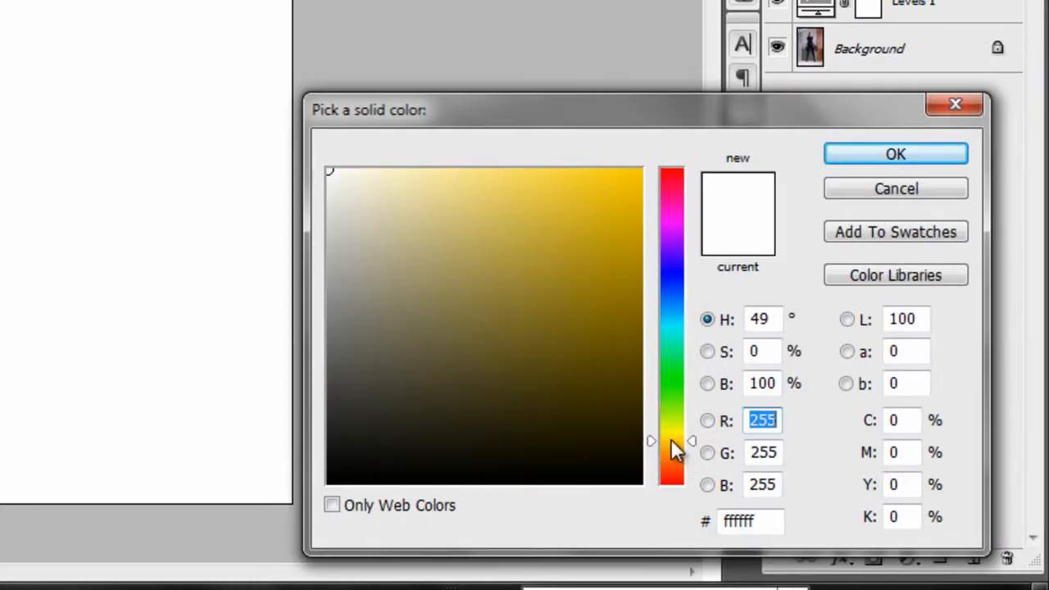
mouse_move(395, 199)
left_mouse_down()
mouse_move(389, 165)
mouse_move(391, 180)
left_mouse_up()
left_click(850, 151)
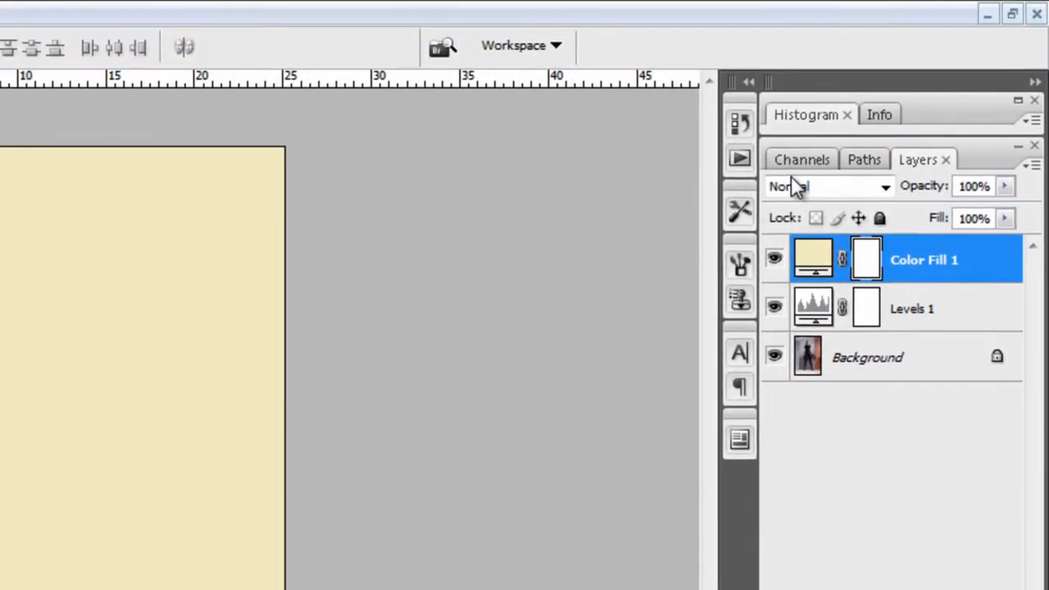
left_click(842, 195)
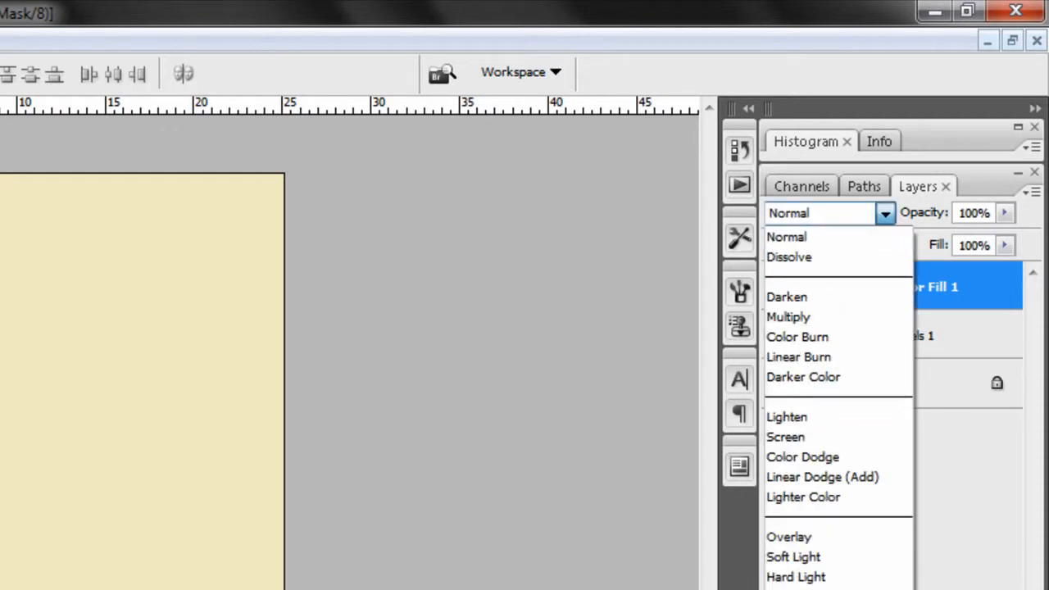
left_click(803, 319)
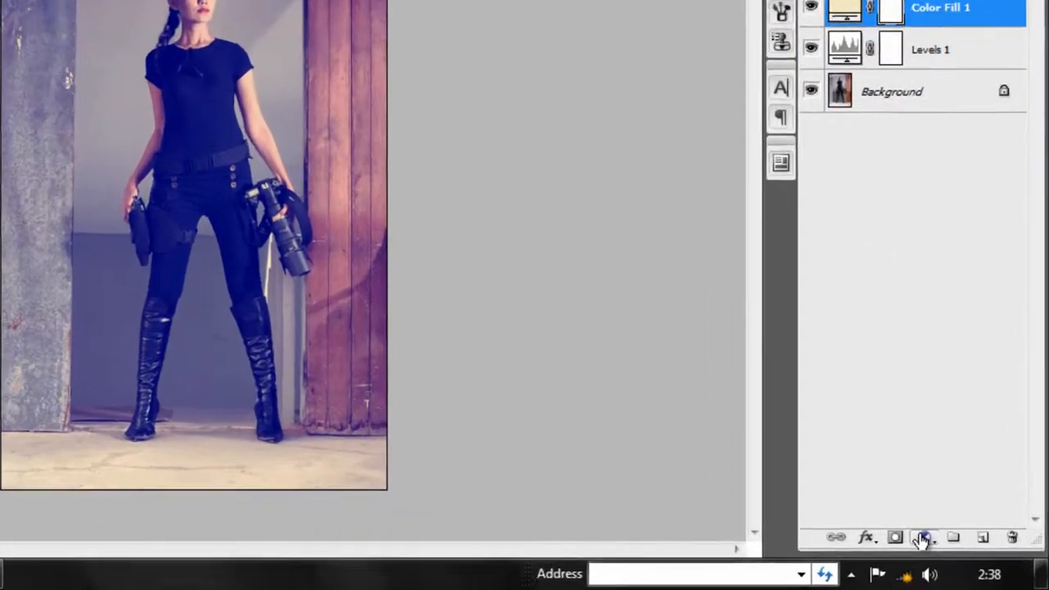
Add a Curves adjustment layer, lift the RGB curve's black point and lower the shadows to about input 93, output 69.
left_click(960, 552)
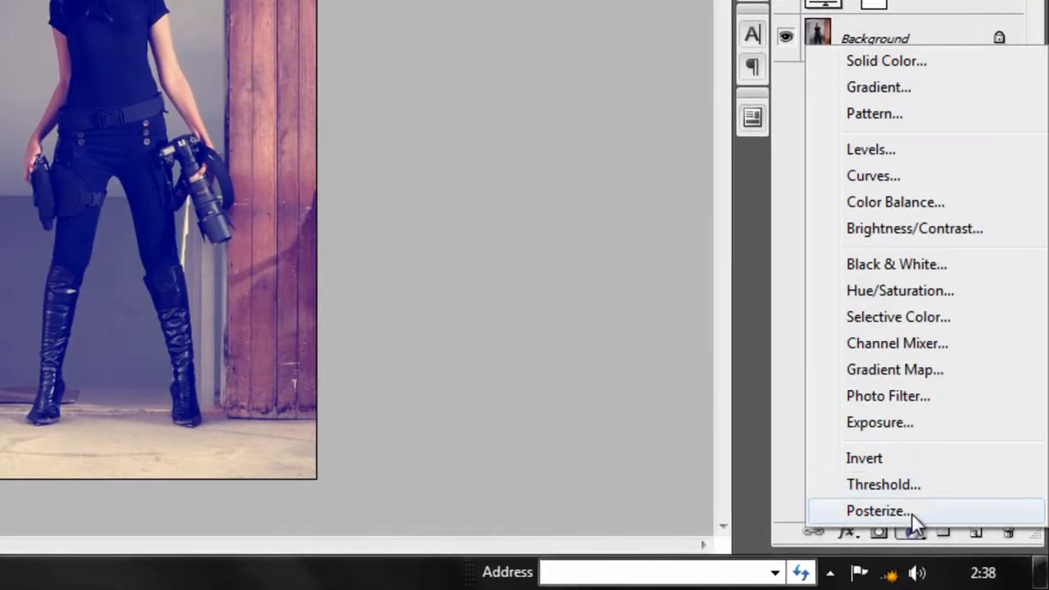
left_click(881, 181)
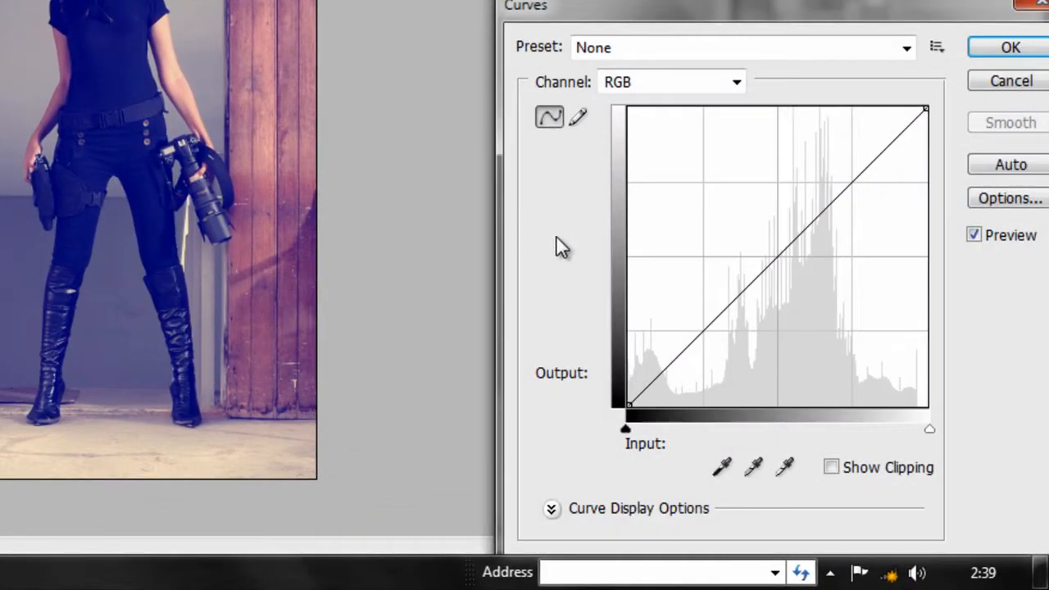
left_click_drag(629, 406, 619, 383)
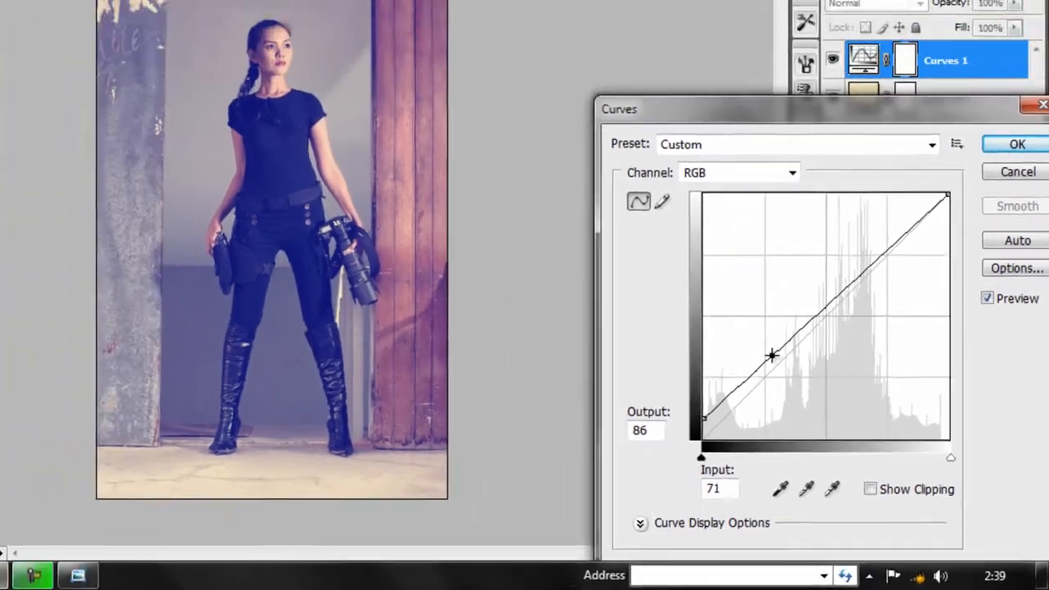
left_click_drag(771, 356, 788, 370)
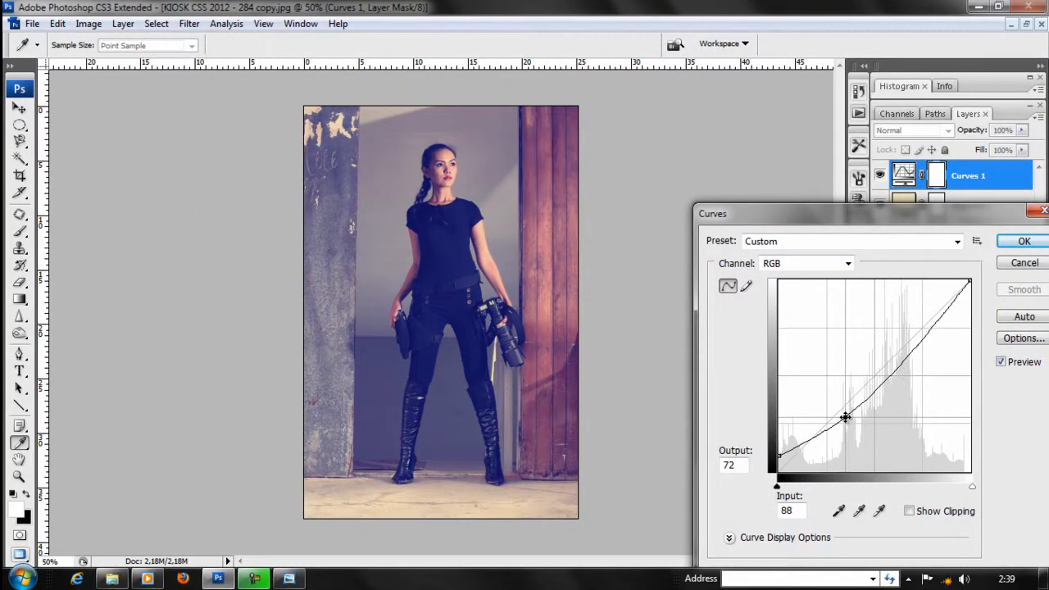
left_click_drag(845, 417, 848, 419)
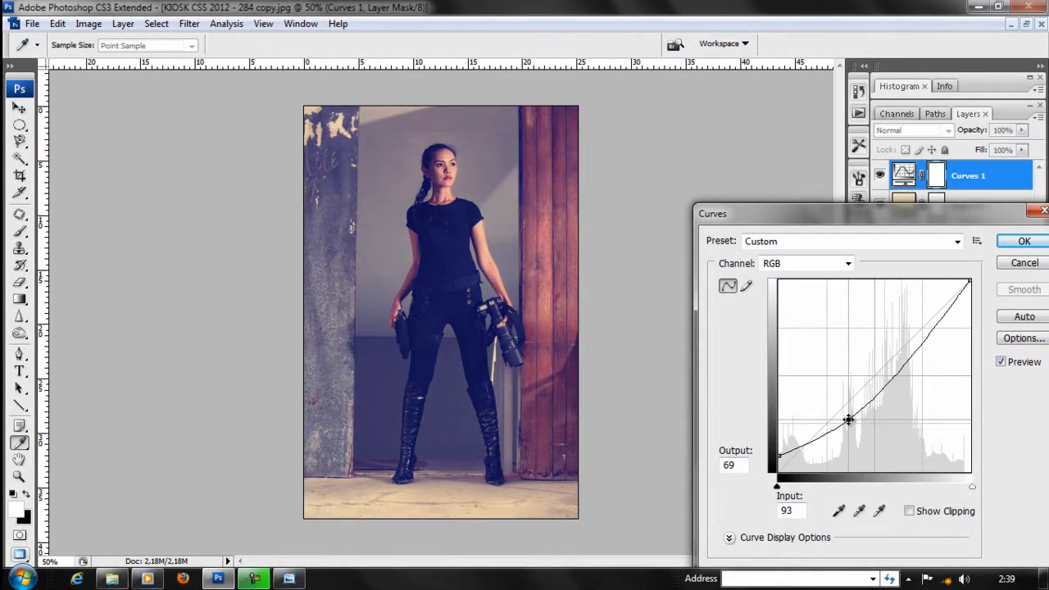
Raise the curve's highlights to about input 167, output 180, fine-tune the shadow point to about input 99, output 70, and apply the curve.
left_click_drag(900, 375, 899, 334)
left_click_drag(902, 334, 907, 336)
left_click_drag(850, 420, 853, 419)
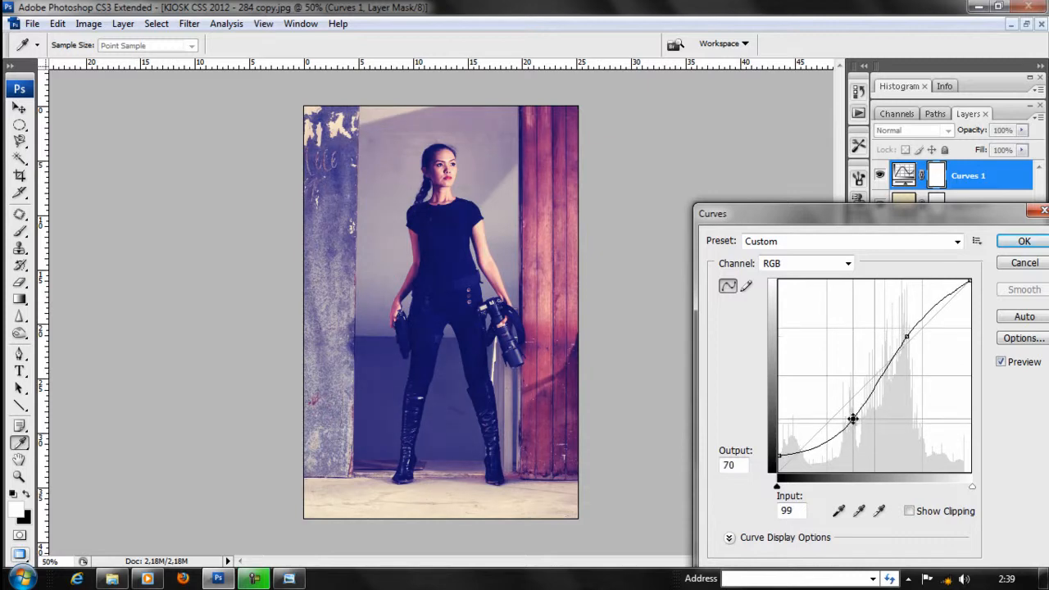
left_click_drag(906, 337, 903, 336)
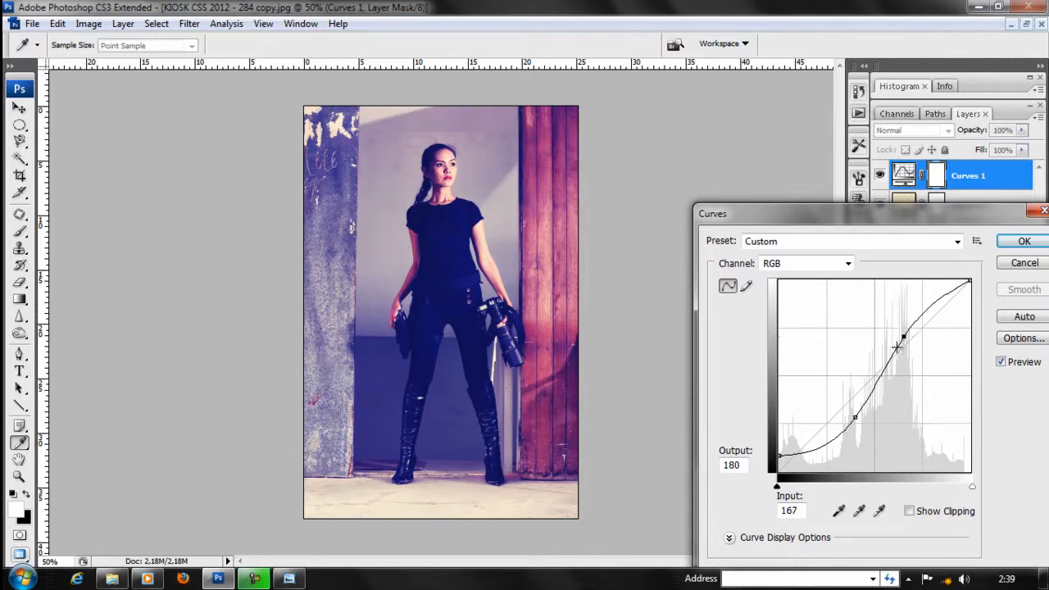
left_click(1021, 241)
key("v")
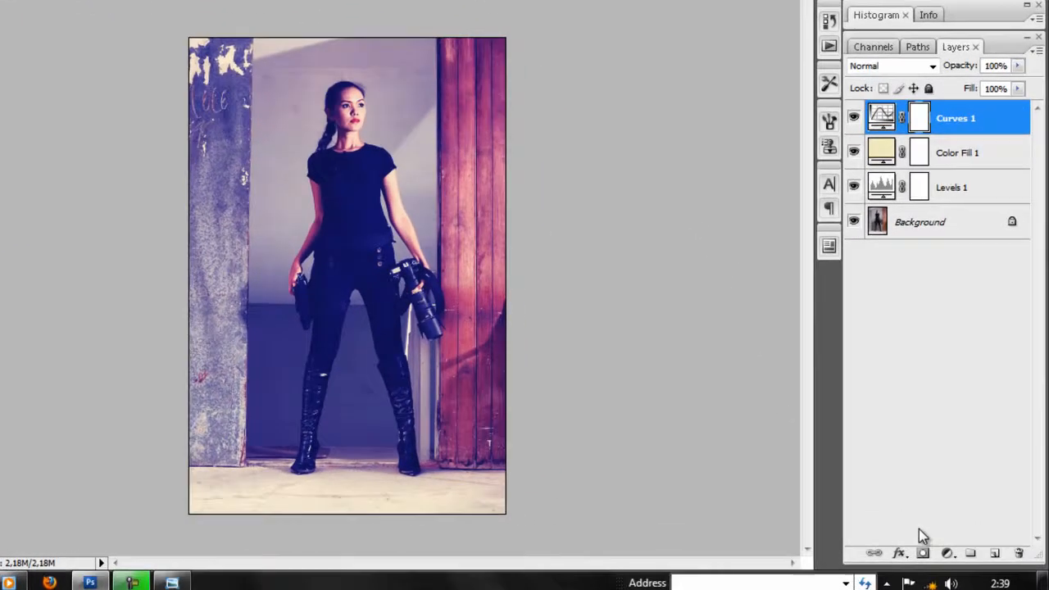
left_click(960, 552)
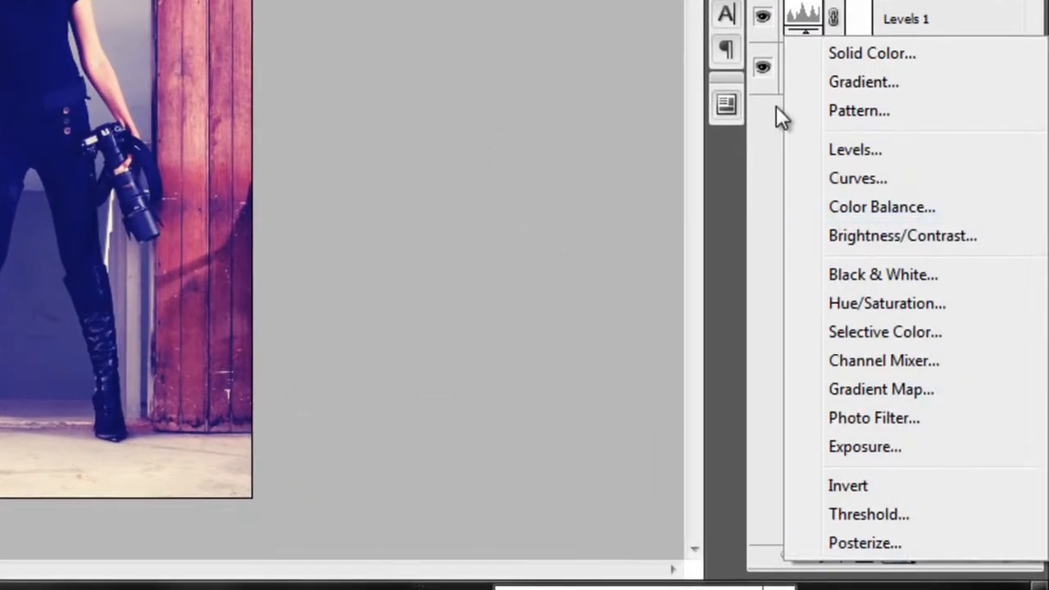
left_click(832, 57)
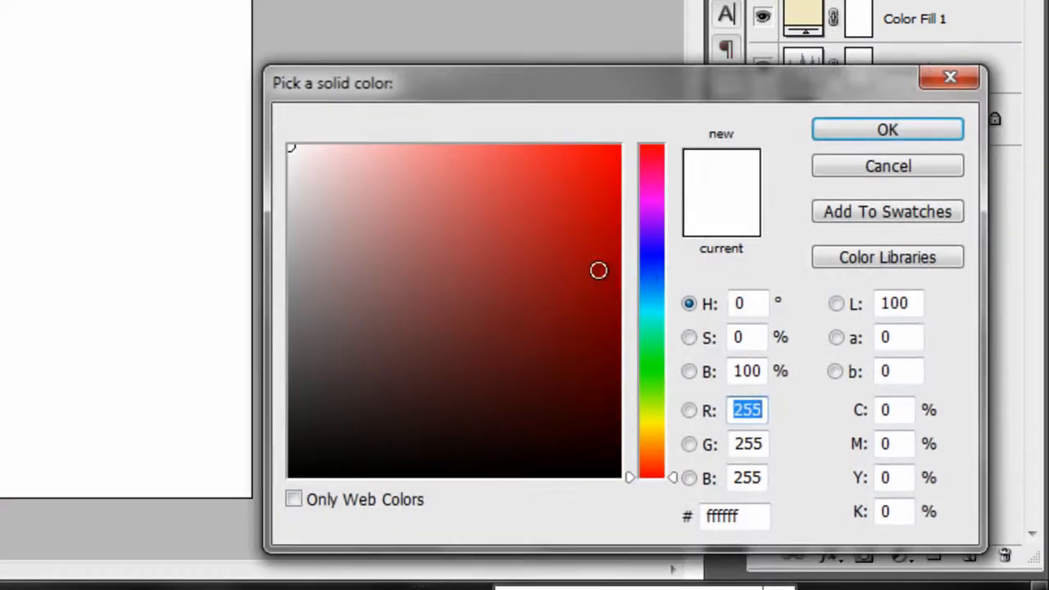
left_click_drag(599, 269, 206, 533)
left_click(883, 166)
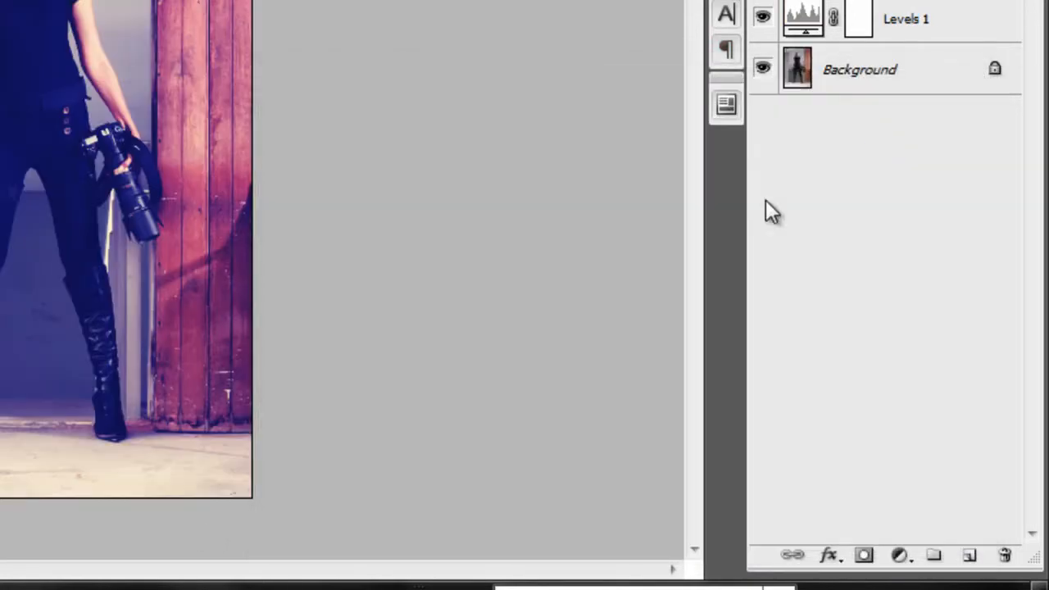
Add a black (000000) Solid Color fill layer above the curves layer and set its opacity to 30%.
left_click(899, 556)
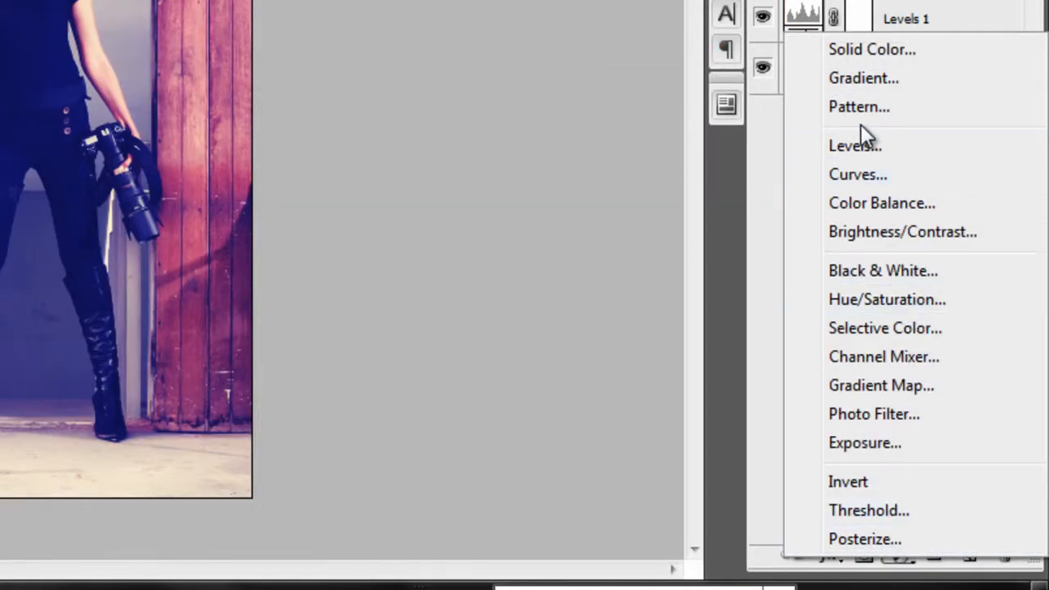
left_click(873, 48)
left_click_drag(529, 207, 289, 476)
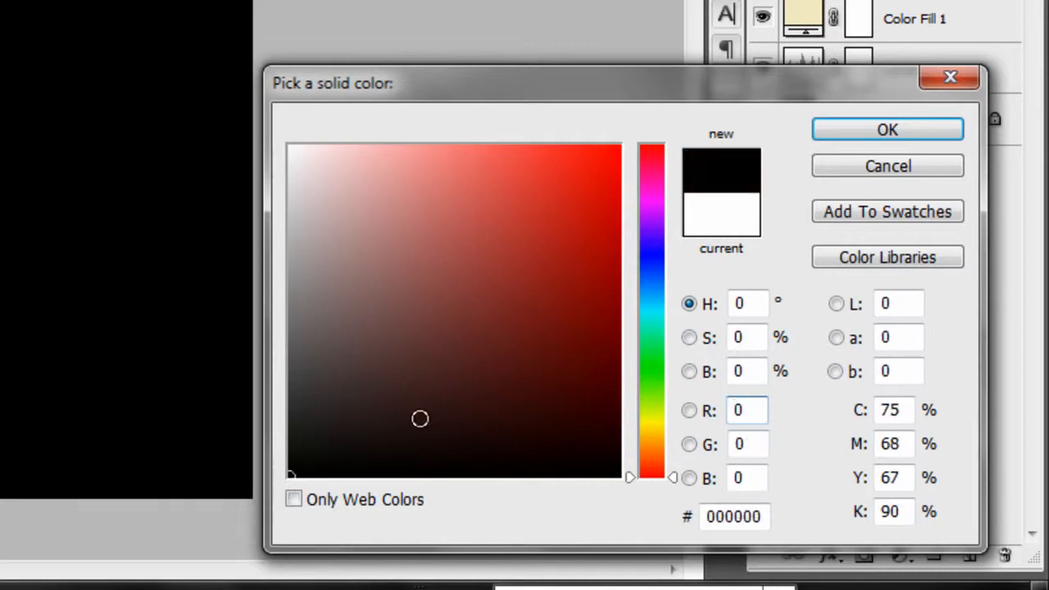
left_click(889, 133)
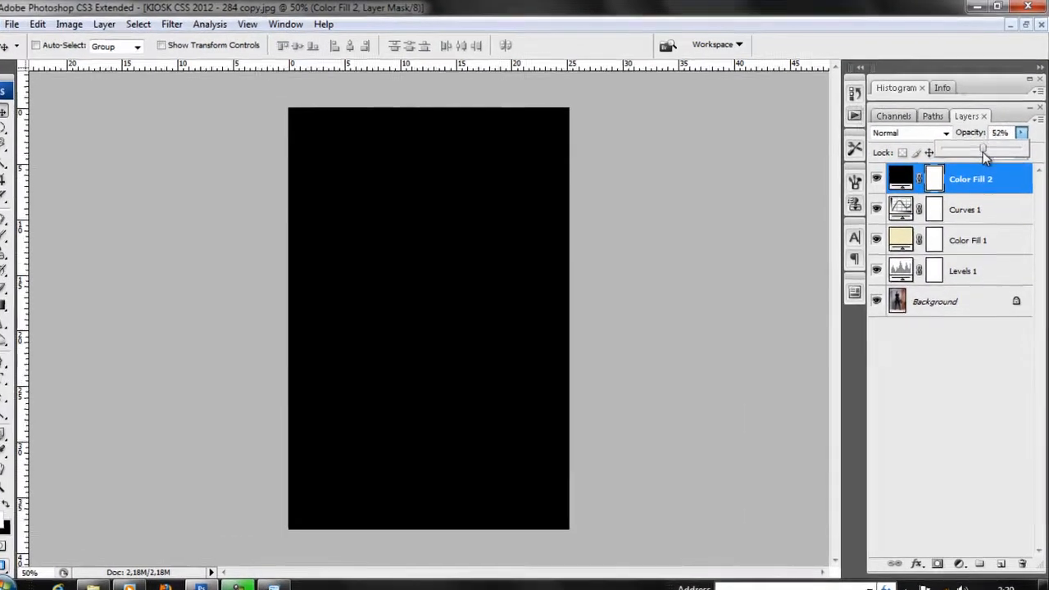
left_click_drag(985, 158, 966, 158)
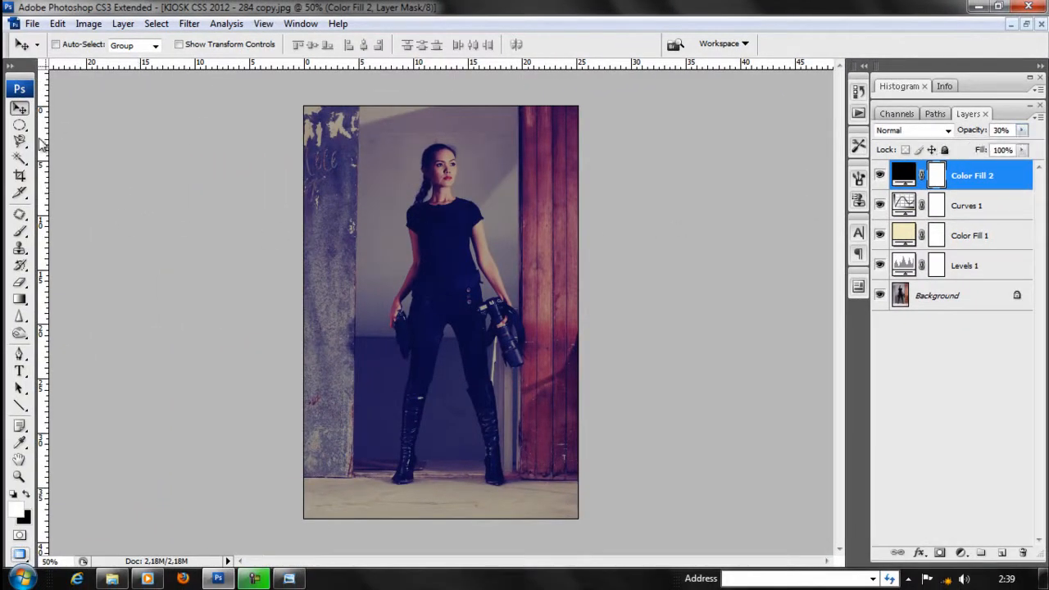
Draw an elliptical selection that nearly fills the portrait photo with the Elliptical Marquee tool.
left_click_drag(19, 125, 95, 137)
left_click_drag(192, 286, 193, 287)
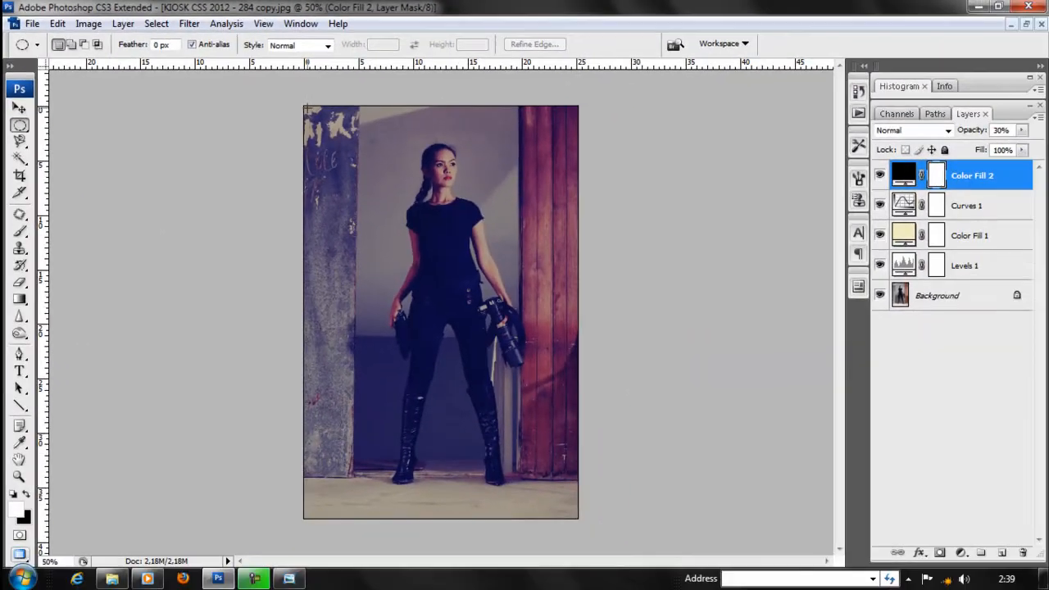
left_click_drag(305, 109, 571, 514)
Feather the elliptical selection by 150 pixels, mask out its area on the black fill layer and deselect.
right_click(405, 244)
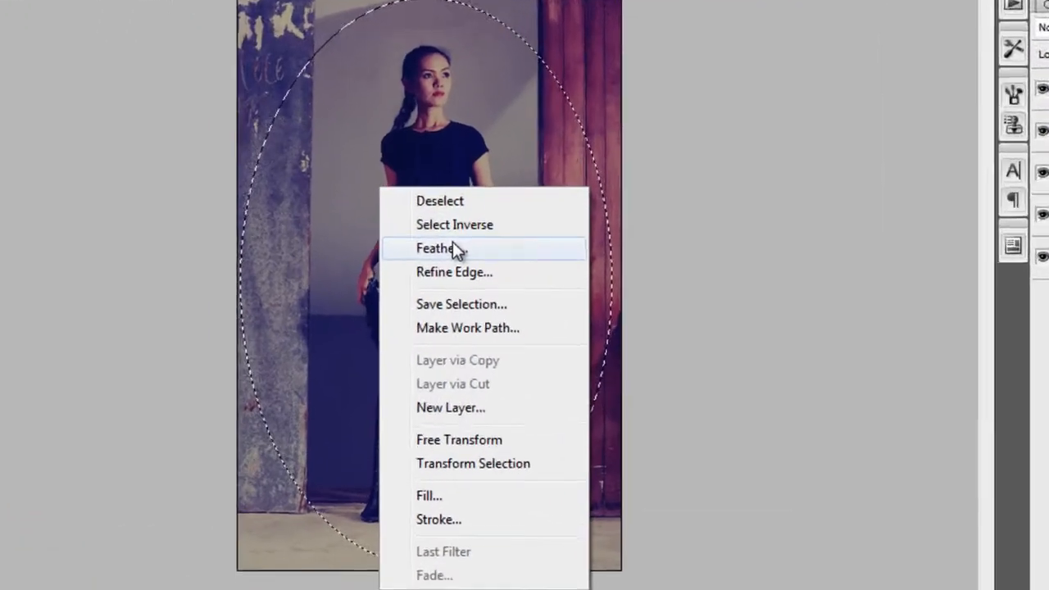
left_click(459, 248)
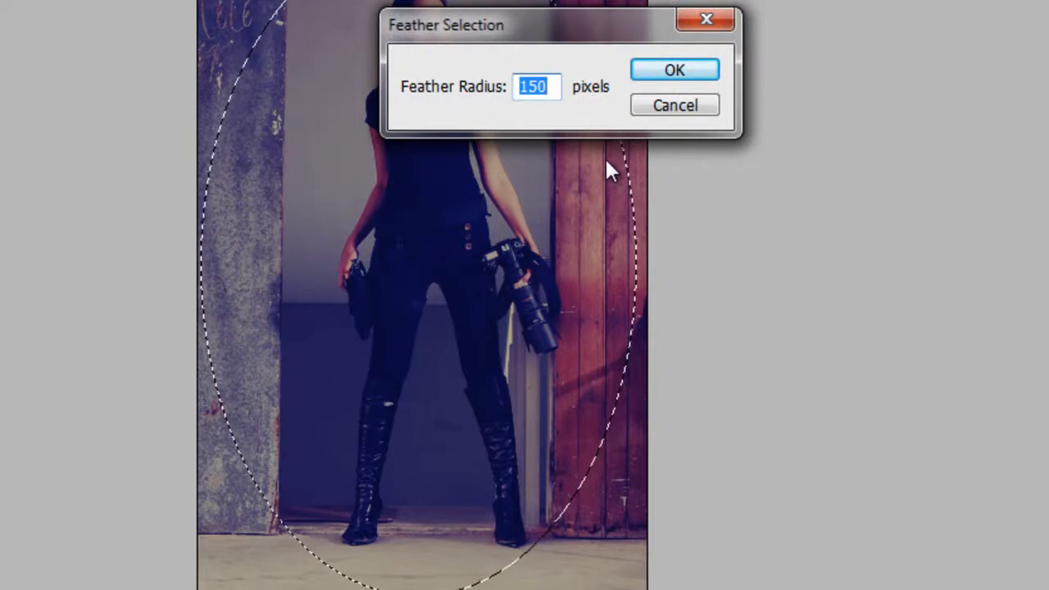
type("150")
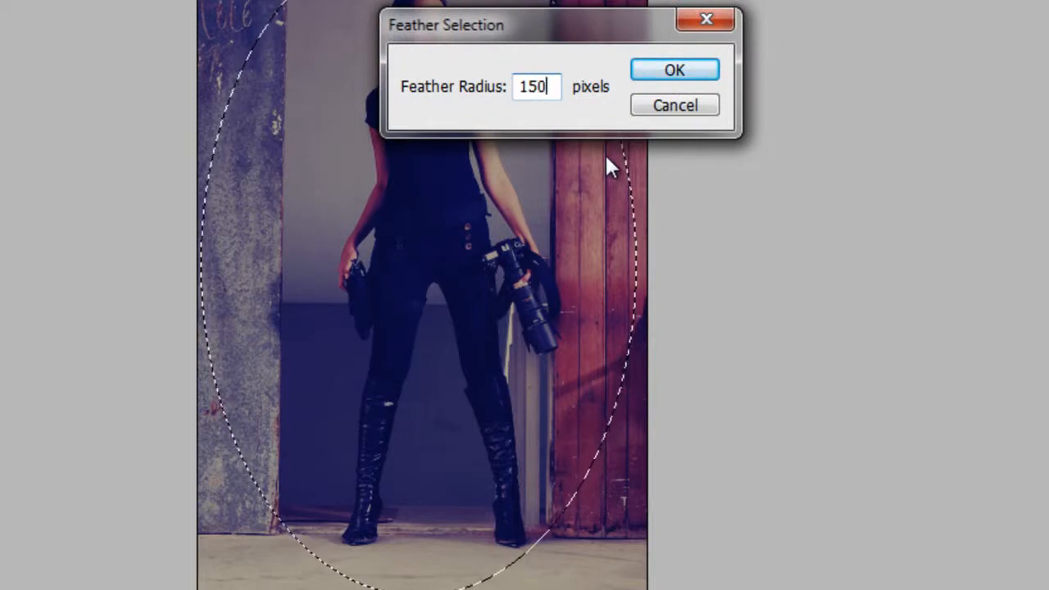
key("Return")
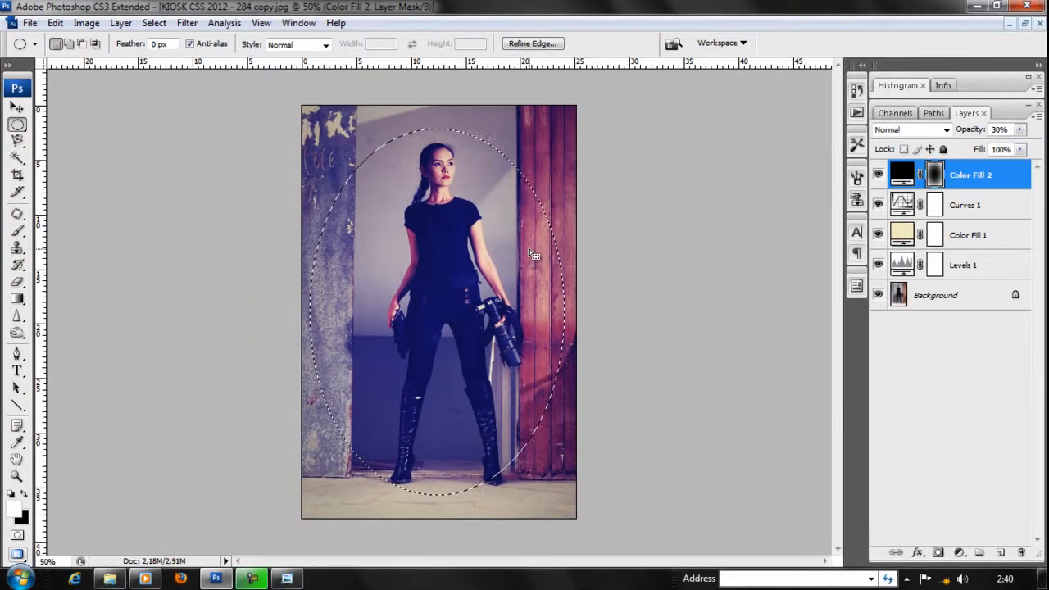
key("ctrl+d")
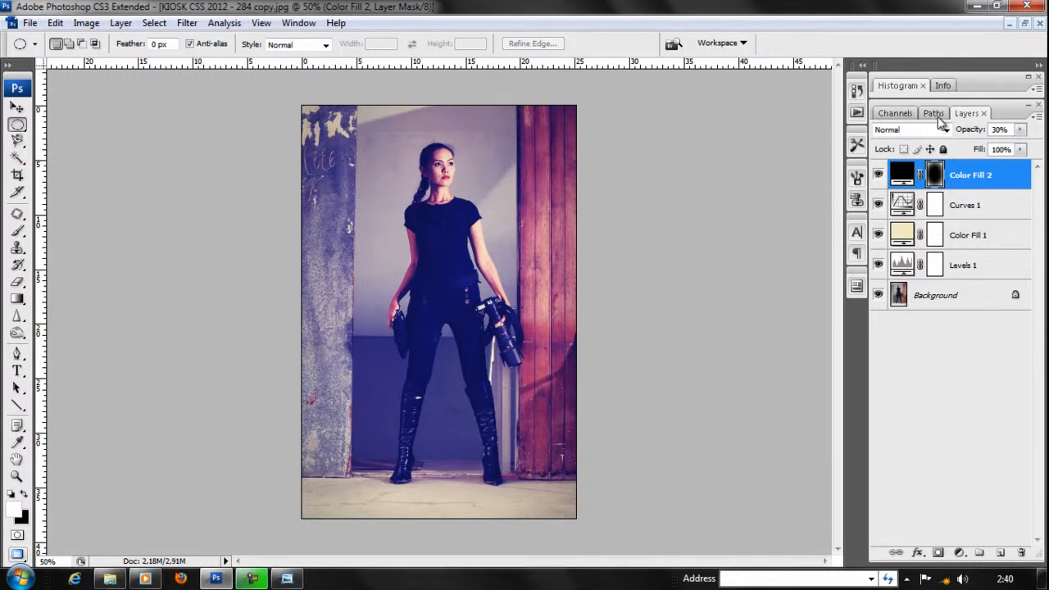
Raise the black fill layer's opacity to 42%.
left_click(1020, 129)
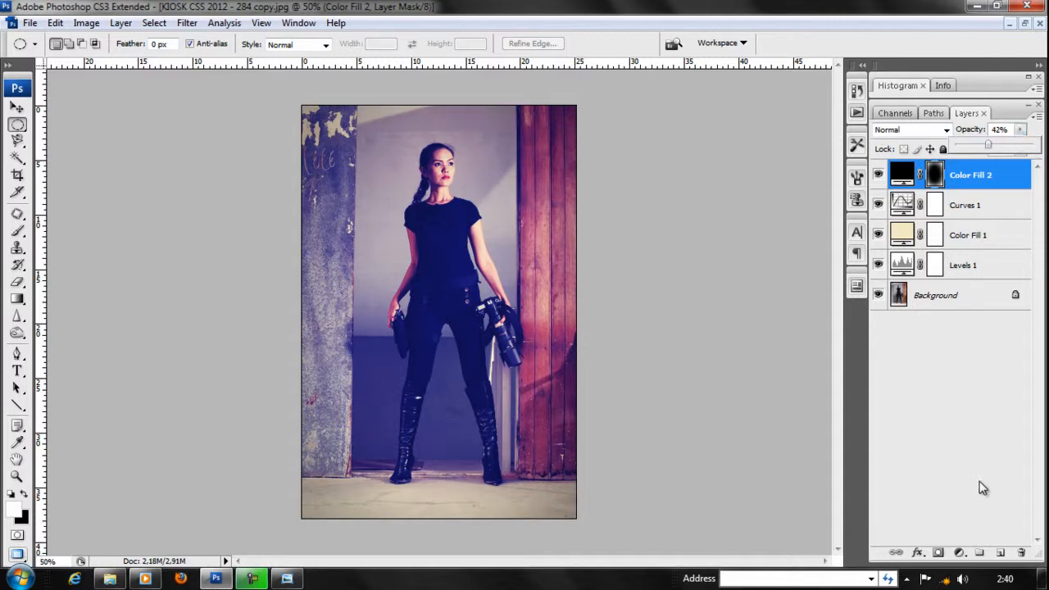
left_click(956, 442)
Move the shadow point of the Curves layer's RGB curve to about input 91, output 75, and apply it.
double_click(904, 207)
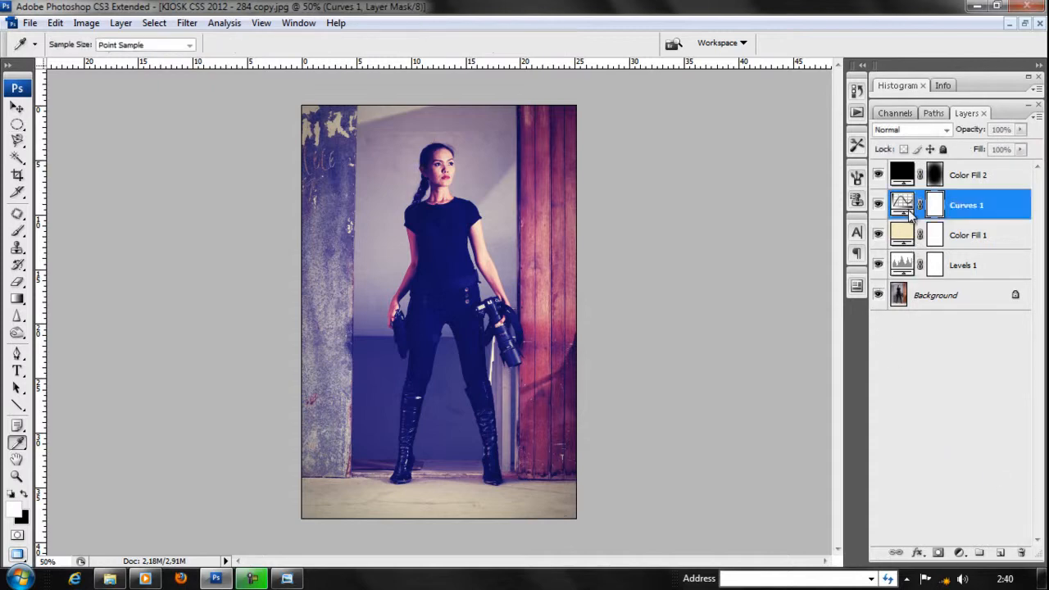
left_click_drag(853, 421, 844, 415)
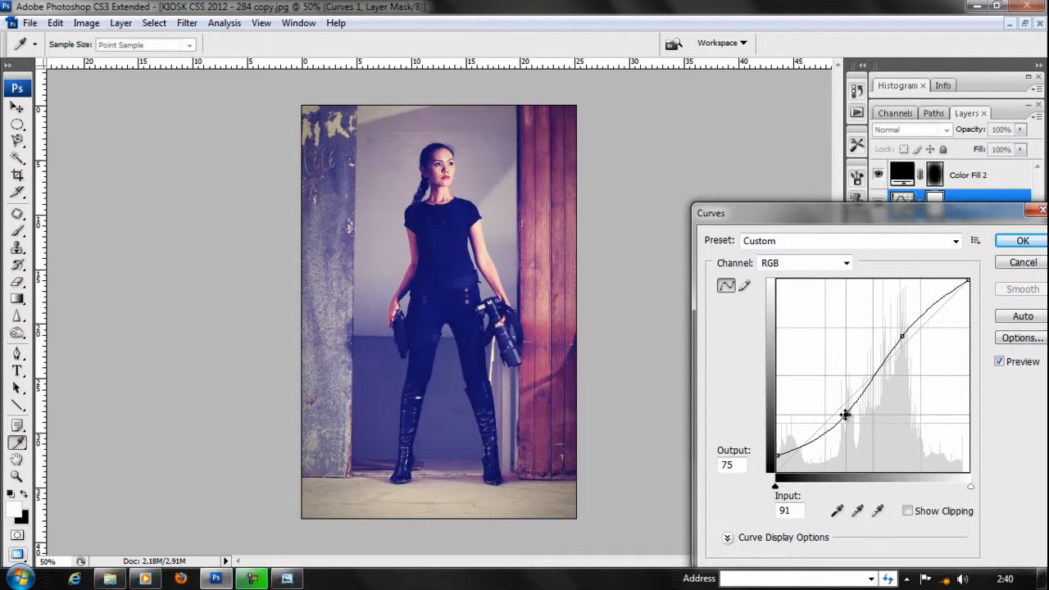
left_click(1021, 241)
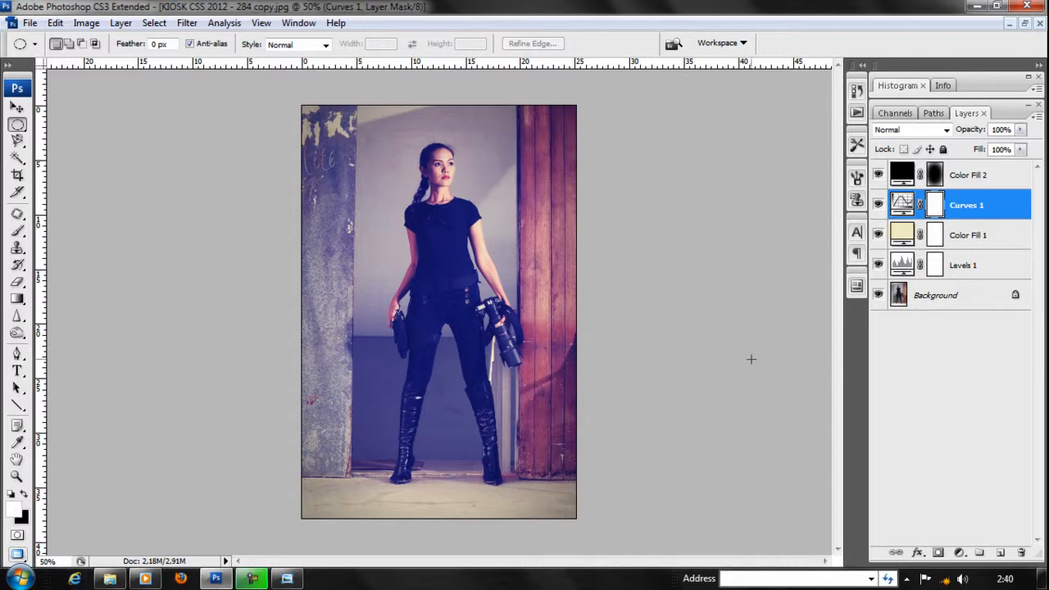
left_click(980, 175)
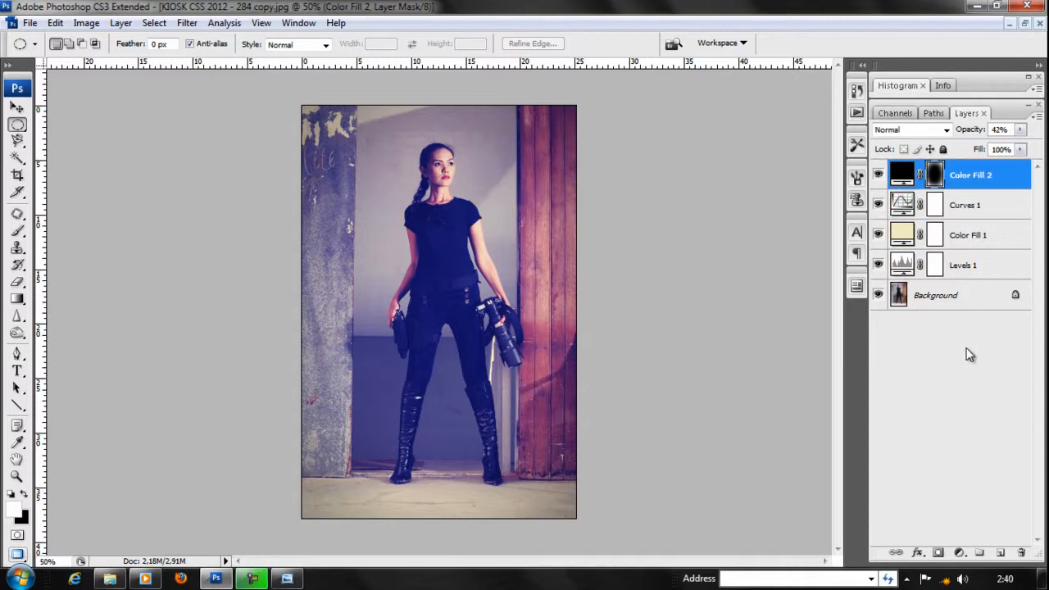
key("ctrl+alt+shift+e")
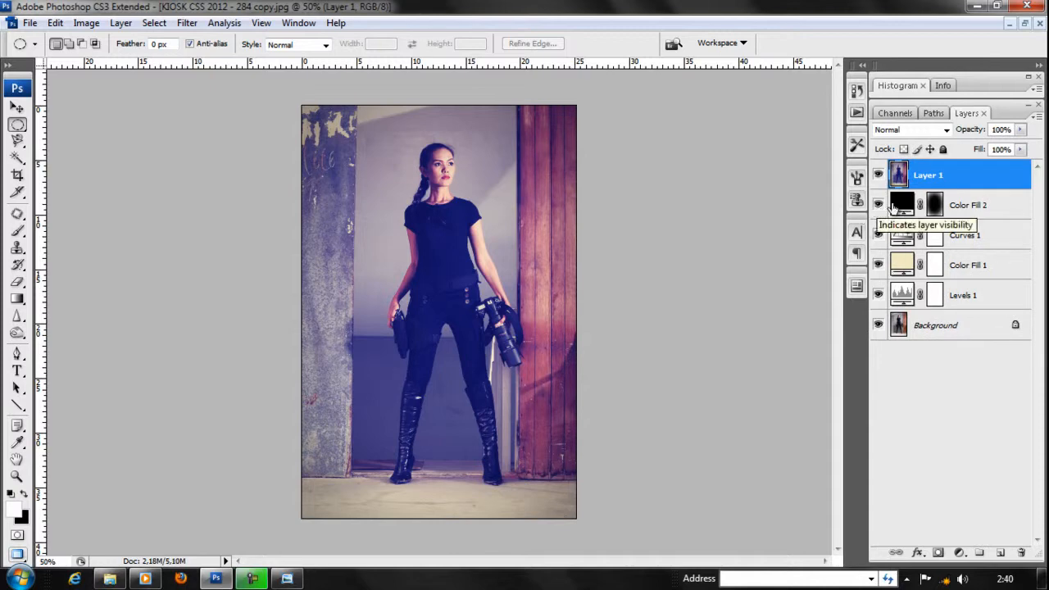
key("ctrl+z")
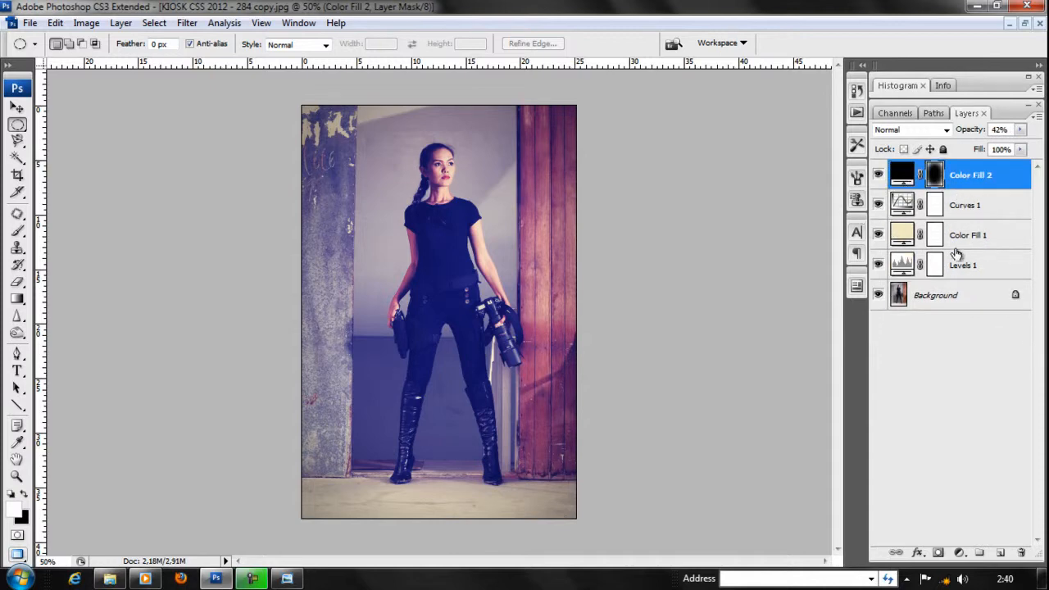
Duplicate the Background layer, hide the original and merge all visible layers into the duplicate.
left_click(931, 296)
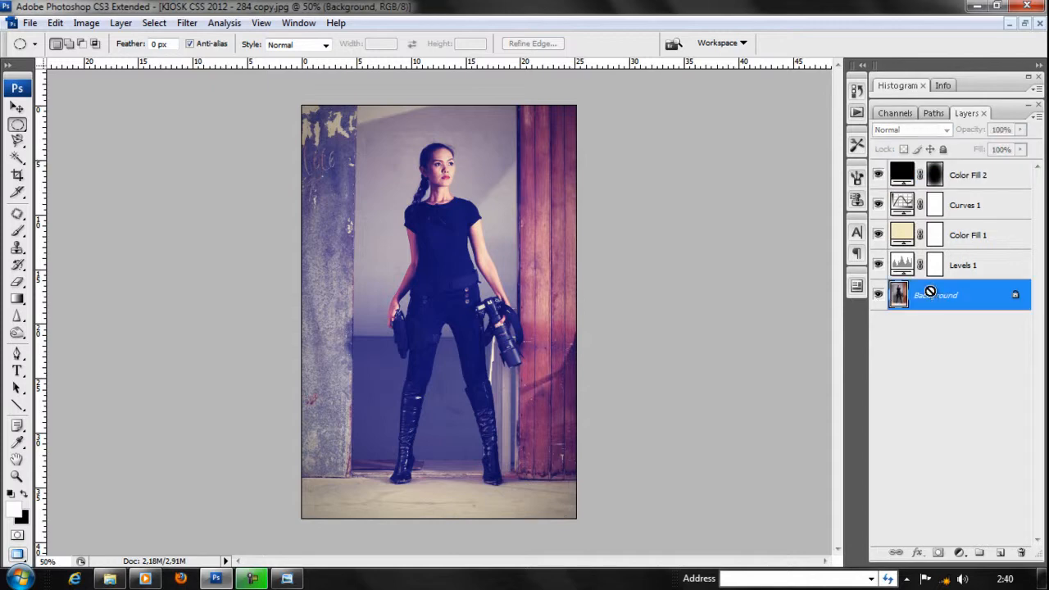
left_click_drag(931, 291, 1000, 553)
left_click(879, 325)
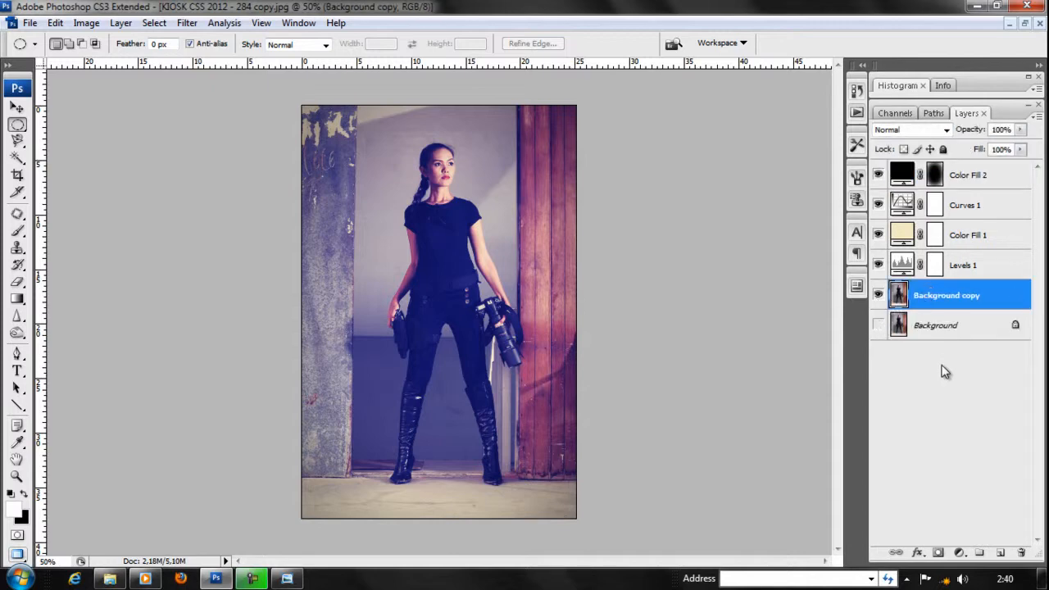
key("ctrl+shift+e")
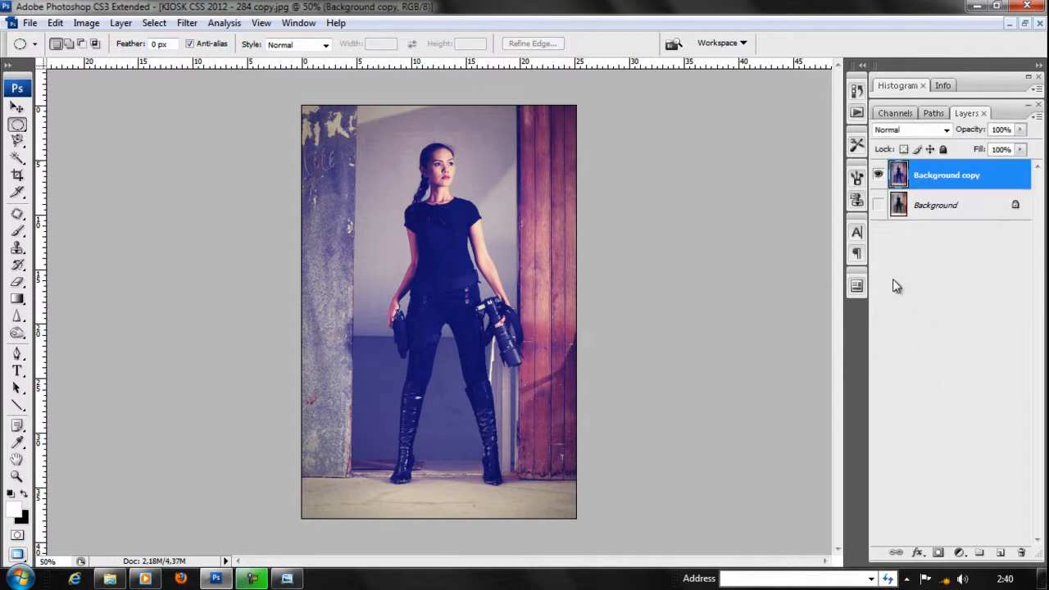
Show the original Background and toggle the merged layer's visibility to compare the photo before and after the effect.
left_click(878, 205)
left_click(878, 174)
left_click(879, 175)
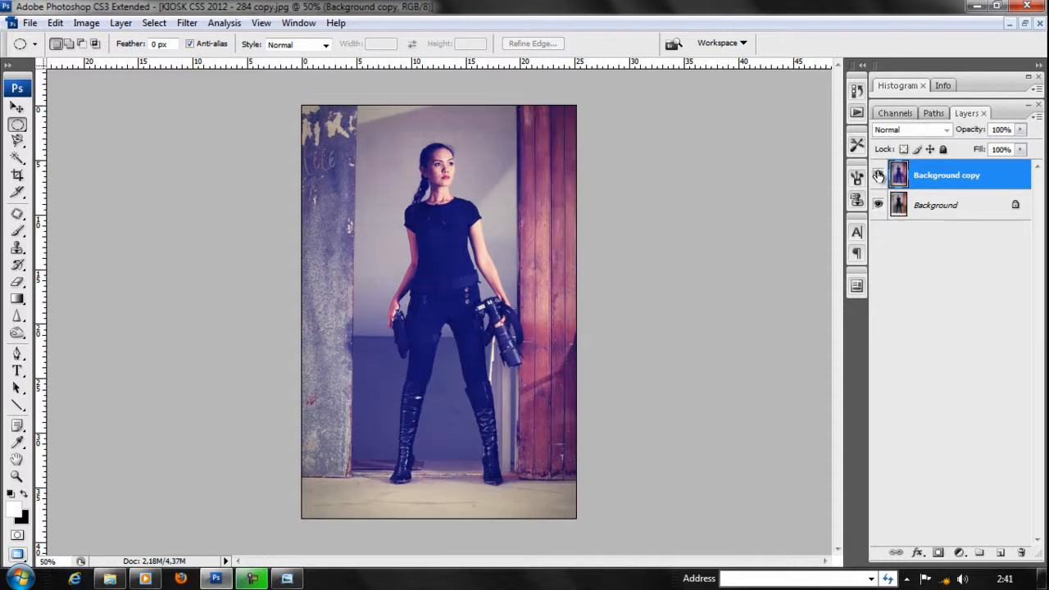
left_click(878, 174)
left_click(879, 174)
left_click(878, 175)
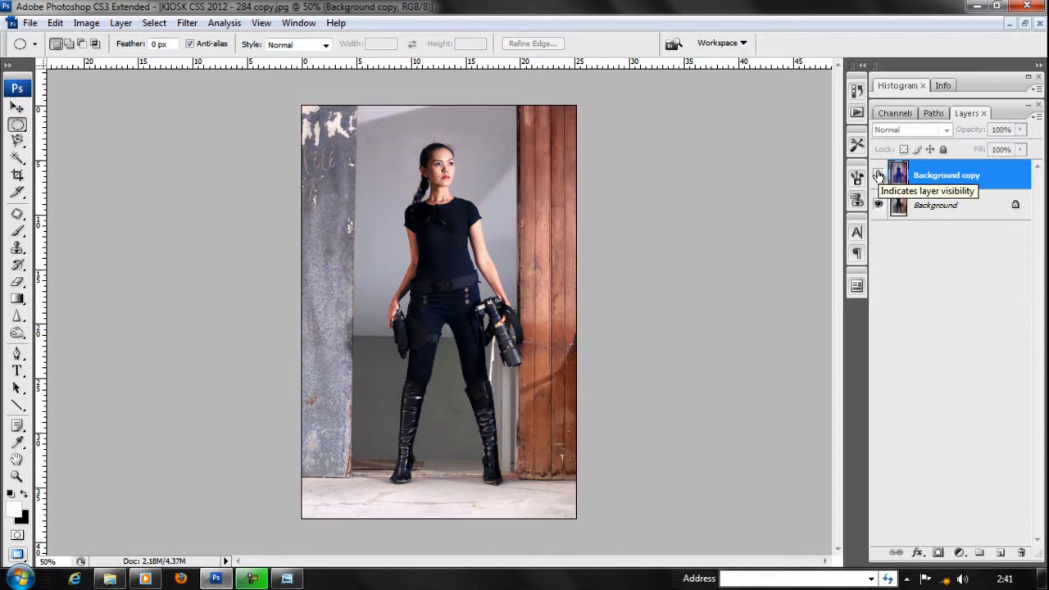
left_click(878, 174)
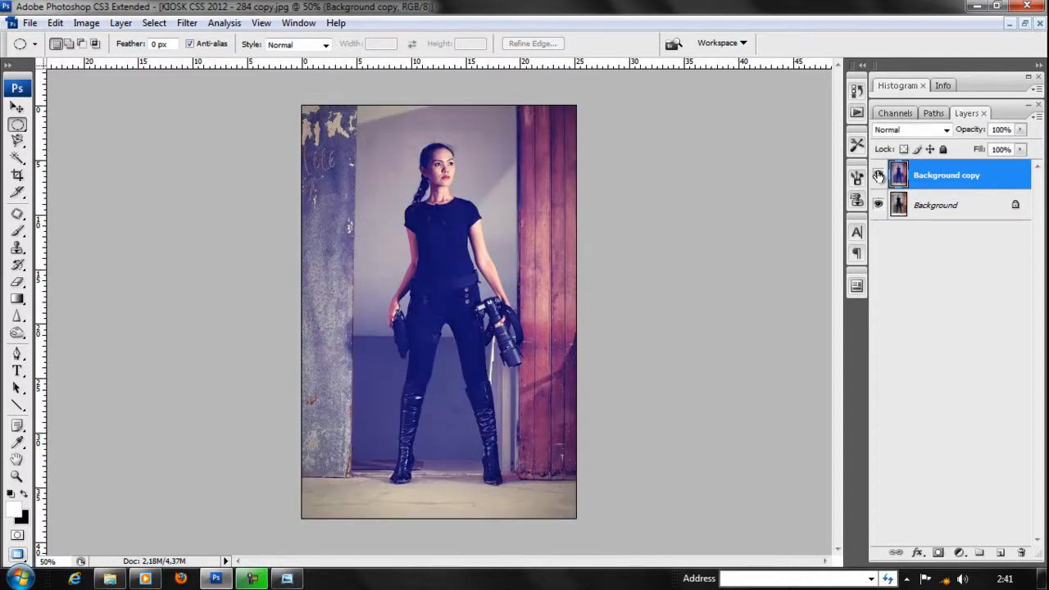
left_click(878, 175)
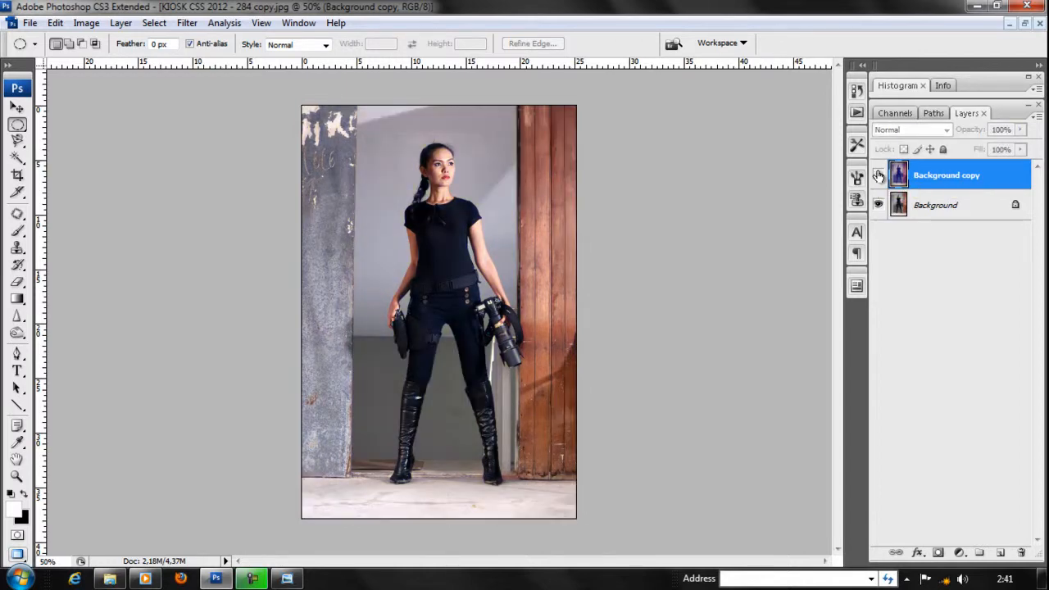
left_click(878, 175)
left_click(878, 175)
left_click(878, 174)
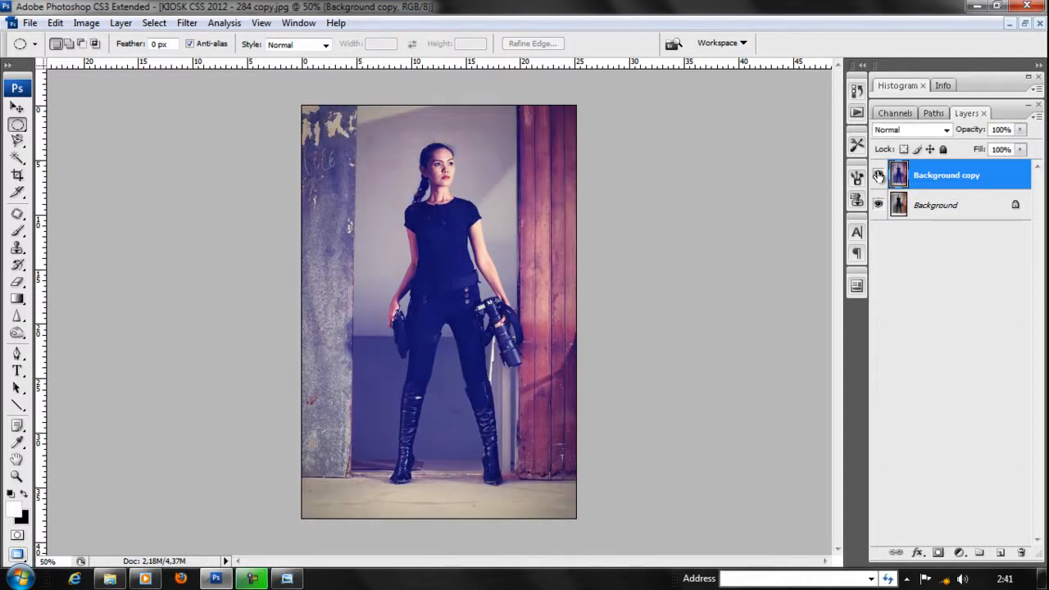
Close the portrait document without saving the changes.
left_click(1039, 24)
left_click(528, 233)
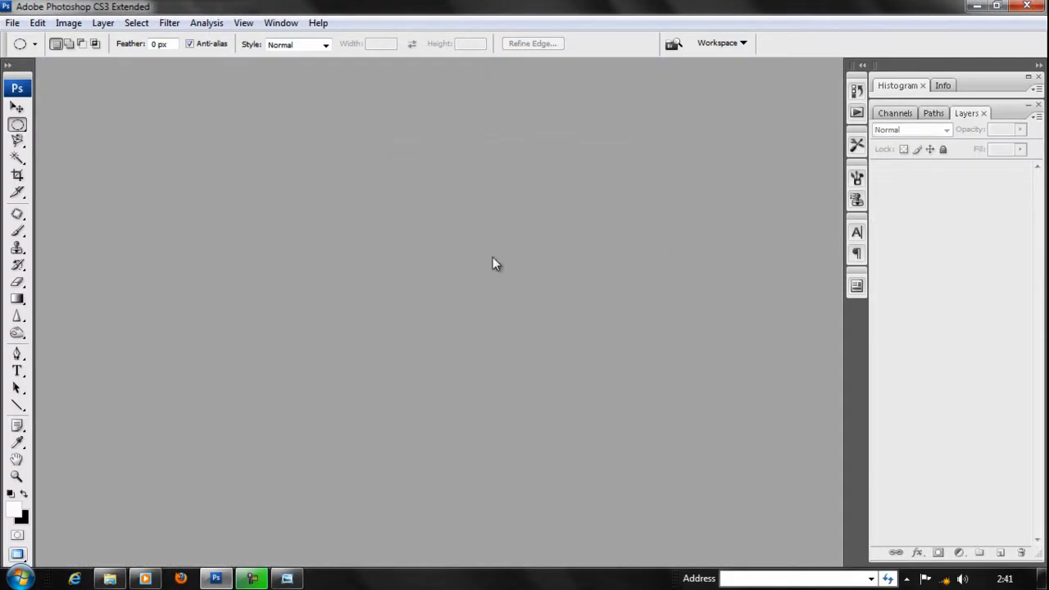
Switch to File Explorer, browse to New folder within Nashville Instagram, and open GIW_3117 copy.jpg in Photoshop.
left_click(109, 579)
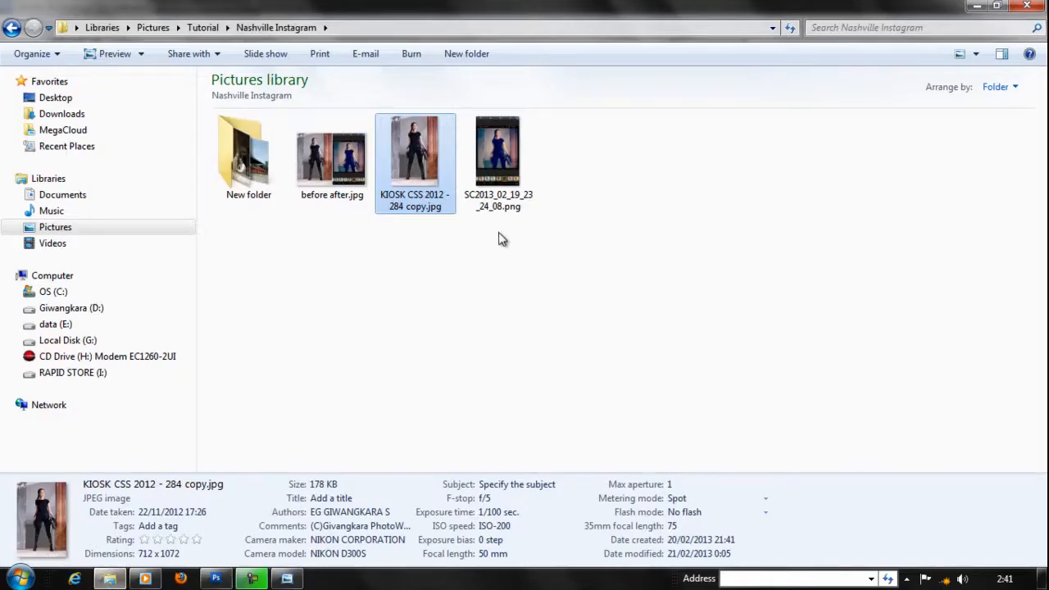
left_click(410, 362)
double_click(252, 187)
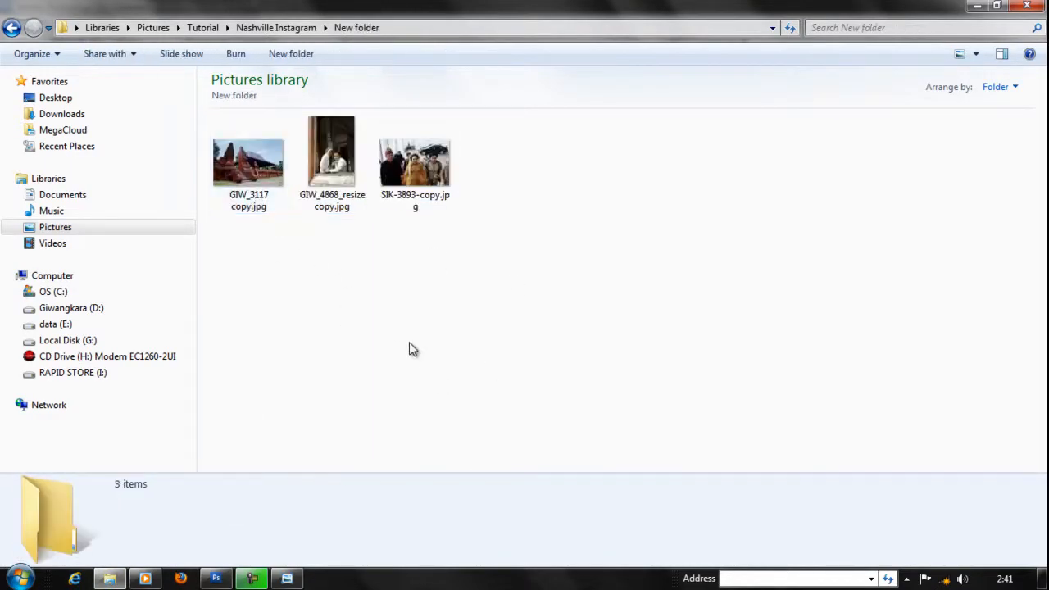
left_click(251, 163)
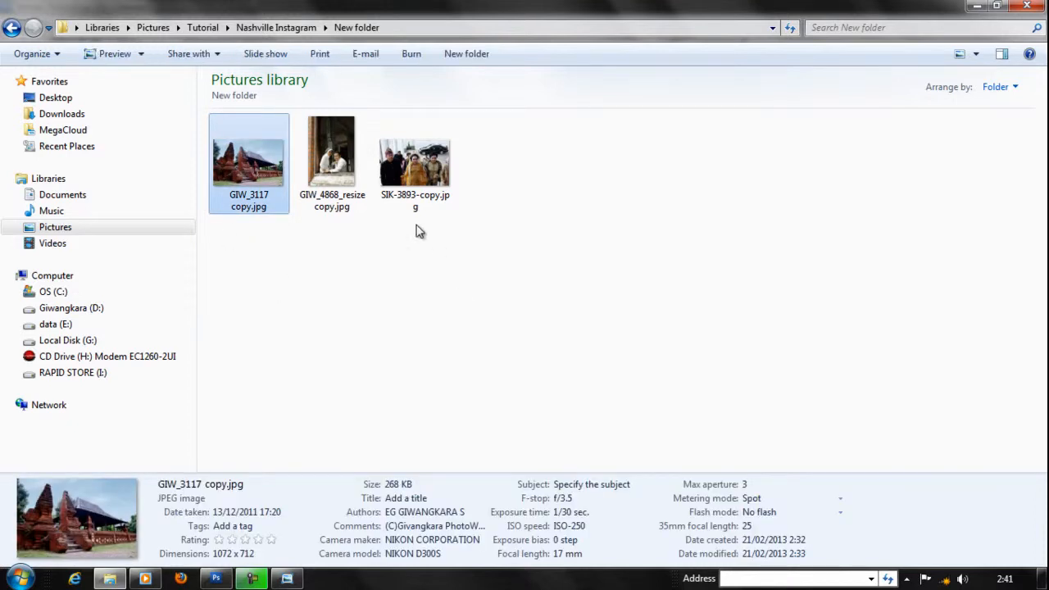
right_click(260, 167)
left_click(628, 196)
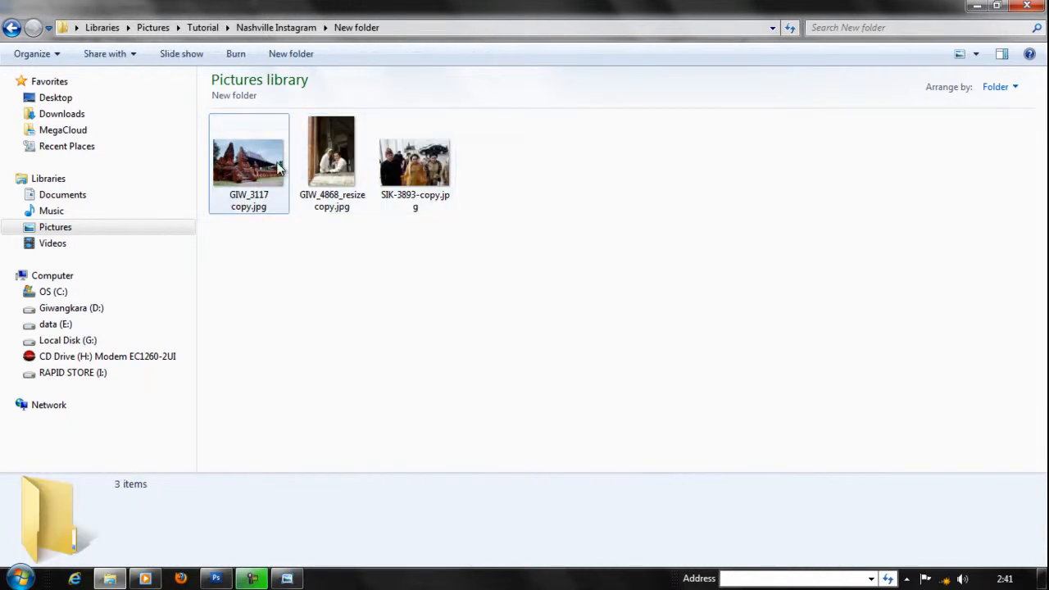
left_click(246, 168)
left_click_drag(246, 168, 340, 364)
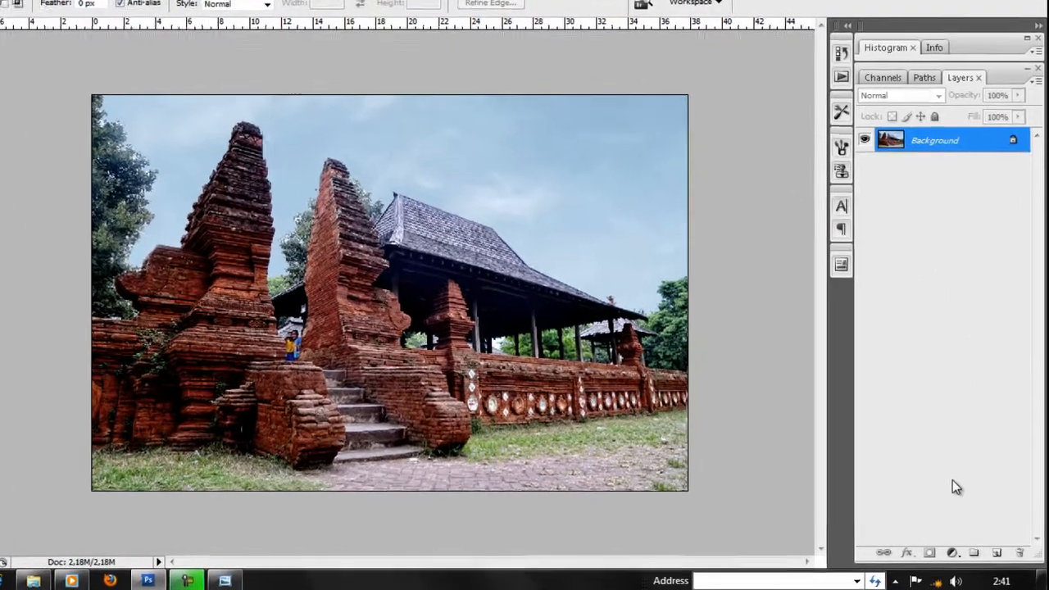
Add a Levels adjustment layer to the temple photo with the Blue channel's black output level set to 132.
left_click(959, 552)
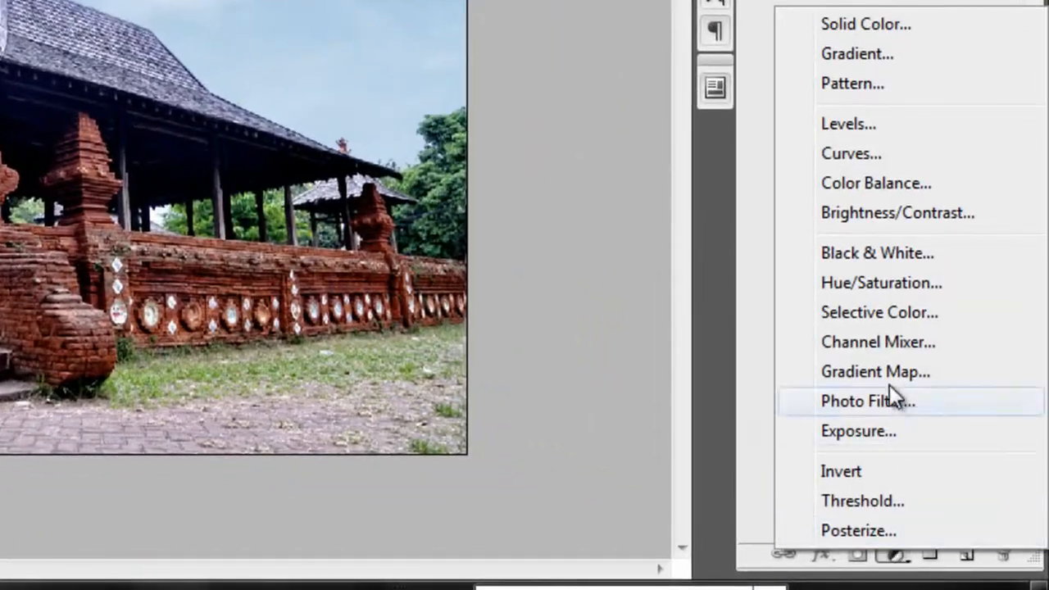
left_click(873, 127)
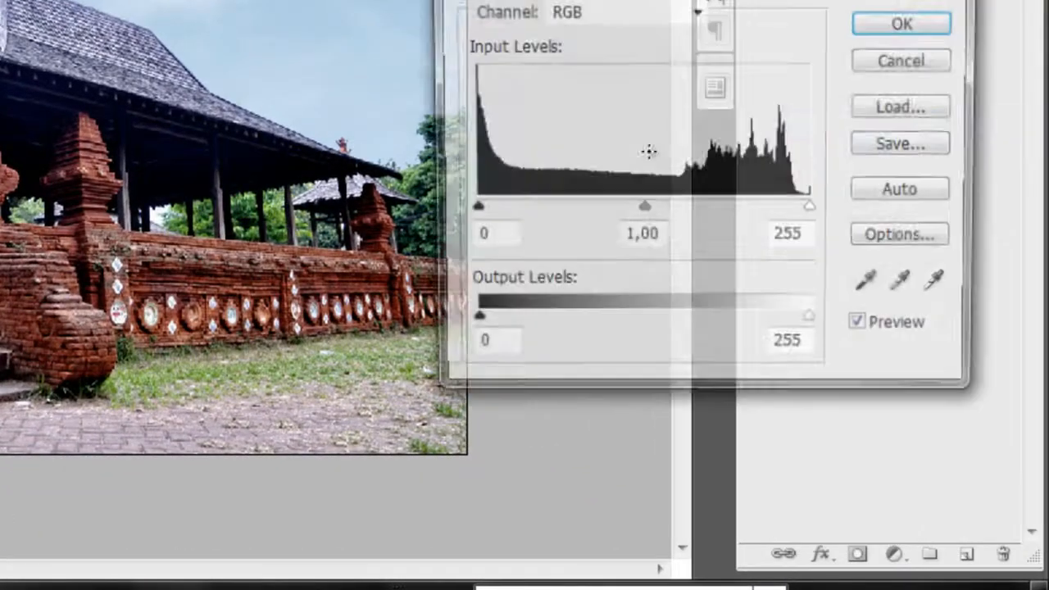
left_click(594, 11)
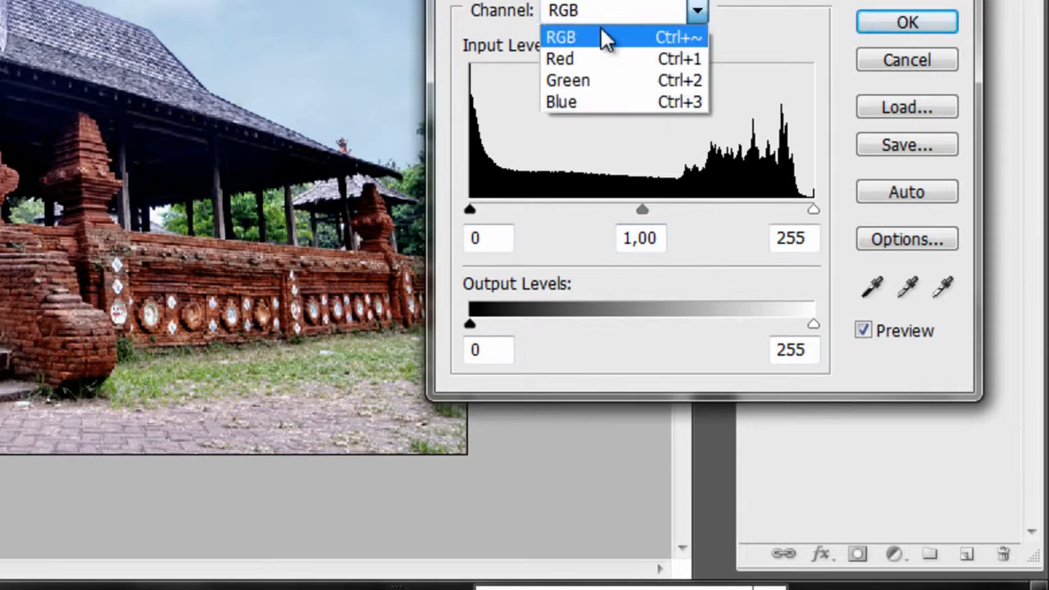
left_click(636, 105)
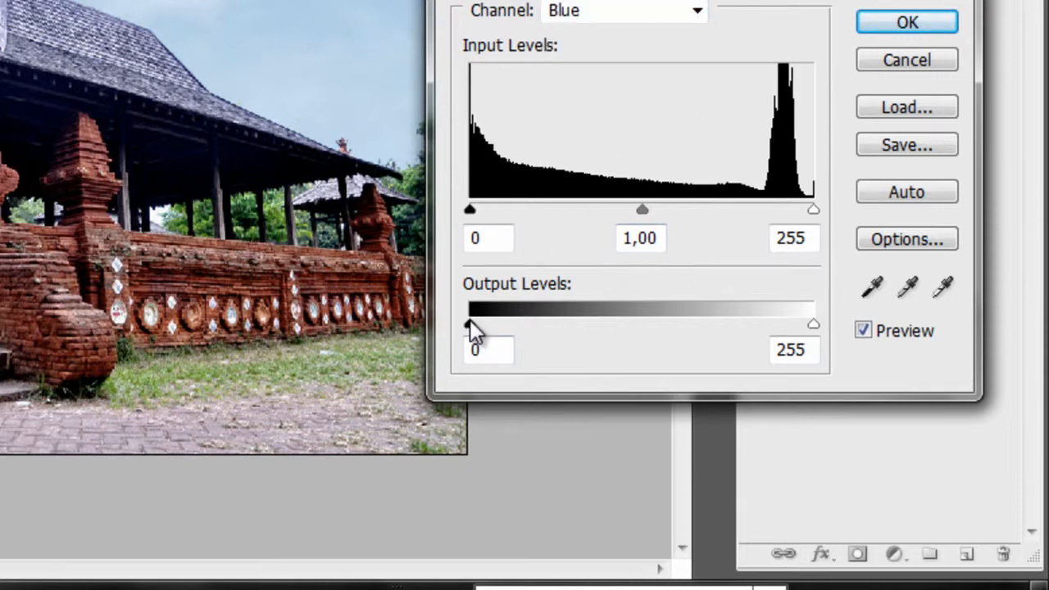
left_click_drag(470, 323, 648, 330)
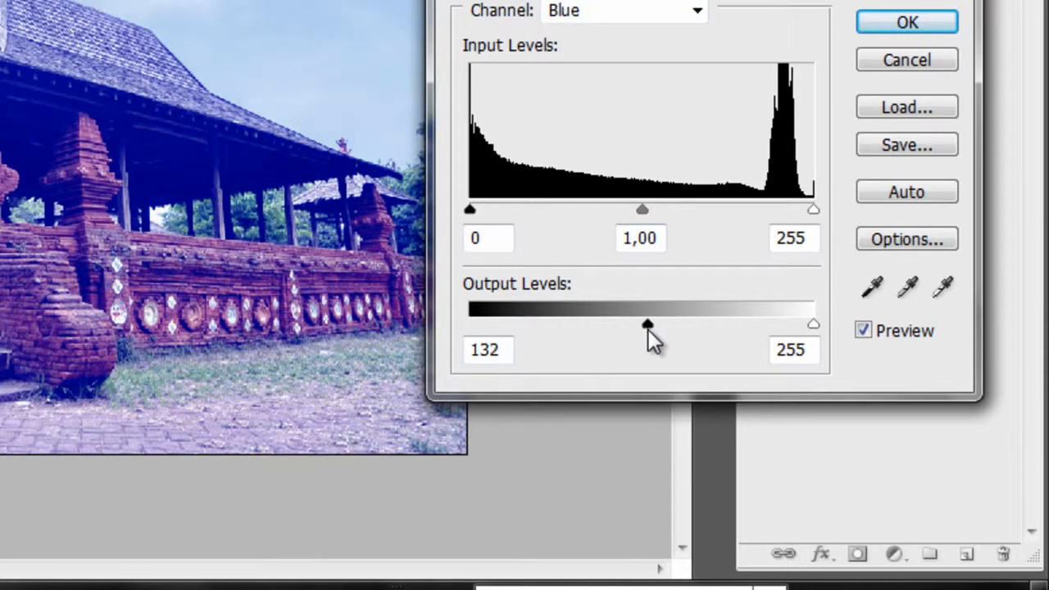
left_click(905, 23)
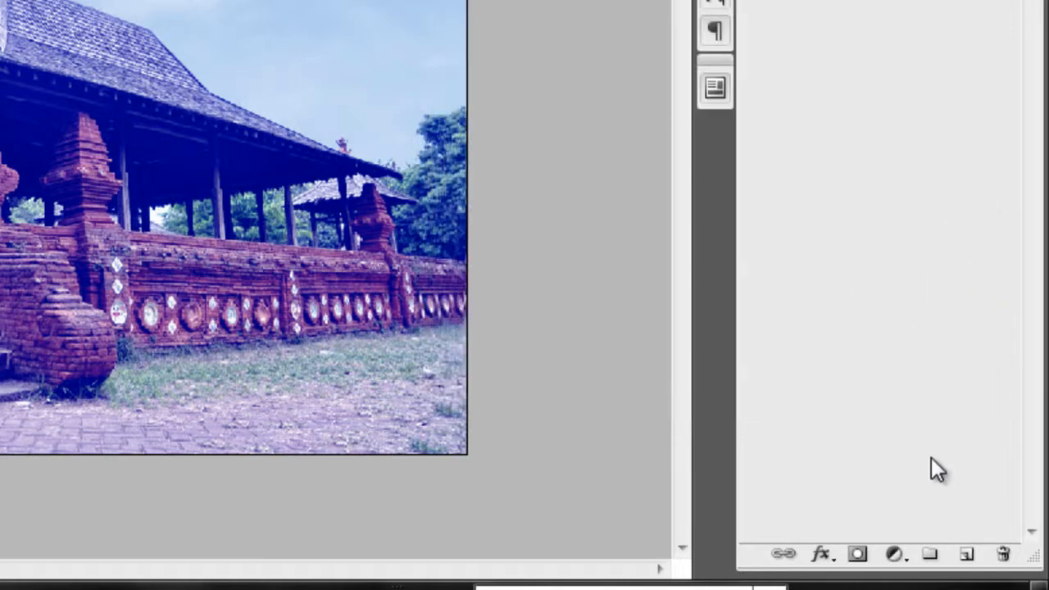
Add a pale yellow Solid Color fill layer above the Levels layer and set its blending mode to Multiply.
left_click(893, 554)
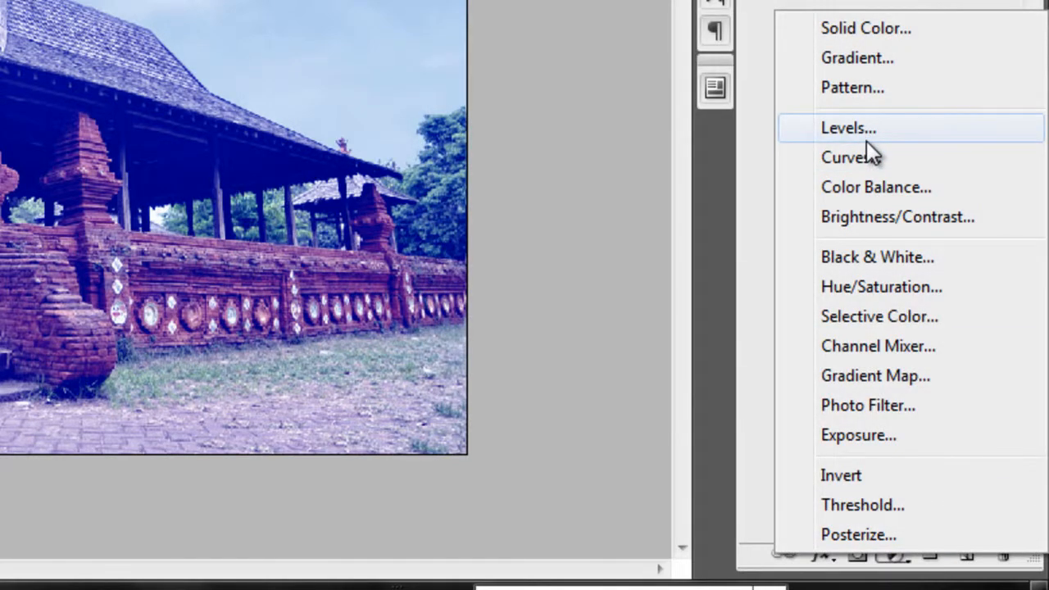
left_click(865, 28)
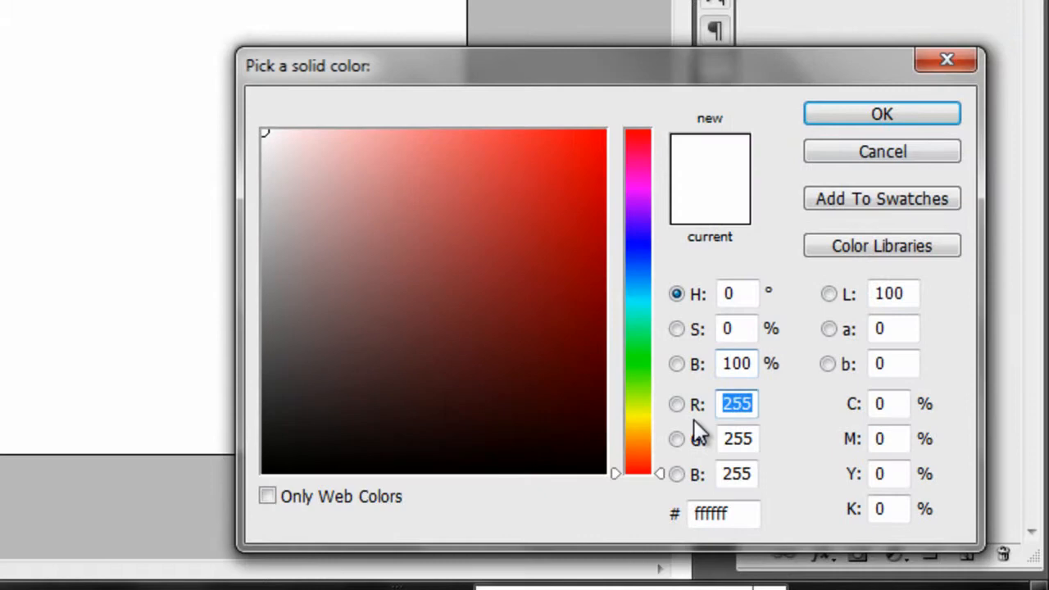
left_click(637, 424)
mouse_move(442, 201)
left_mouse_down()
mouse_move(353, 159)
mouse_move(353, 180)
mouse_move(339, 155)
mouse_move(335, 169)
mouse_move(349, 164)
mouse_move(349, 183)
mouse_move(346, 147)
left_mouse_up()
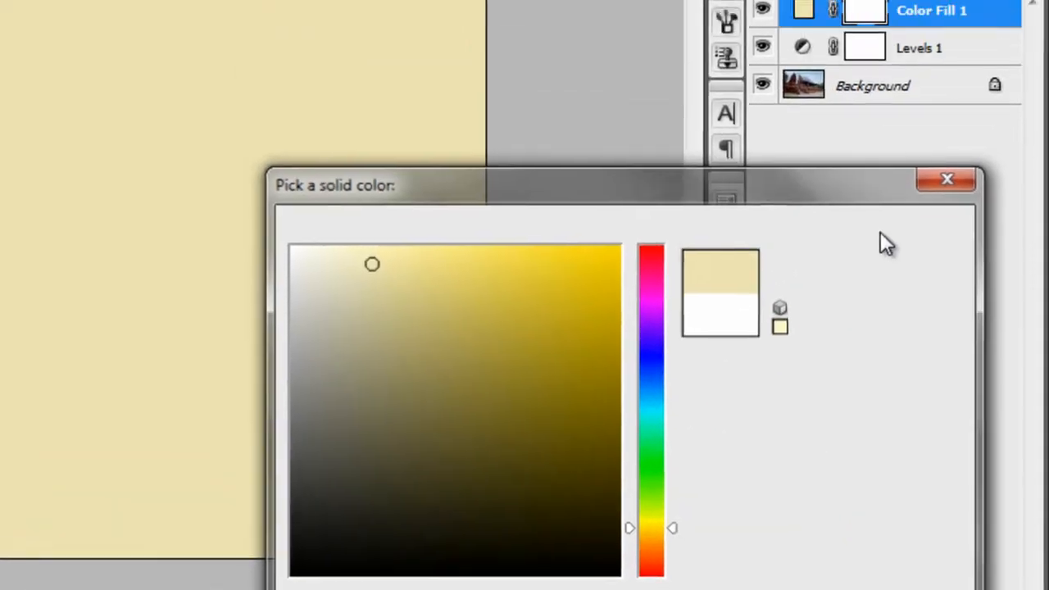
left_click(852, 119)
left_click(856, 203)
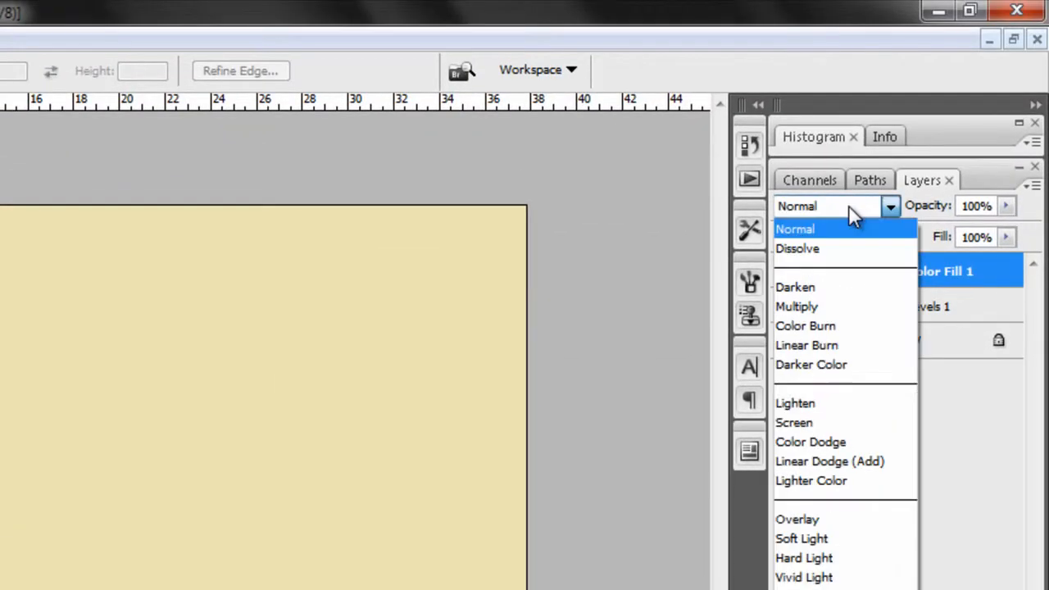
left_click(819, 298)
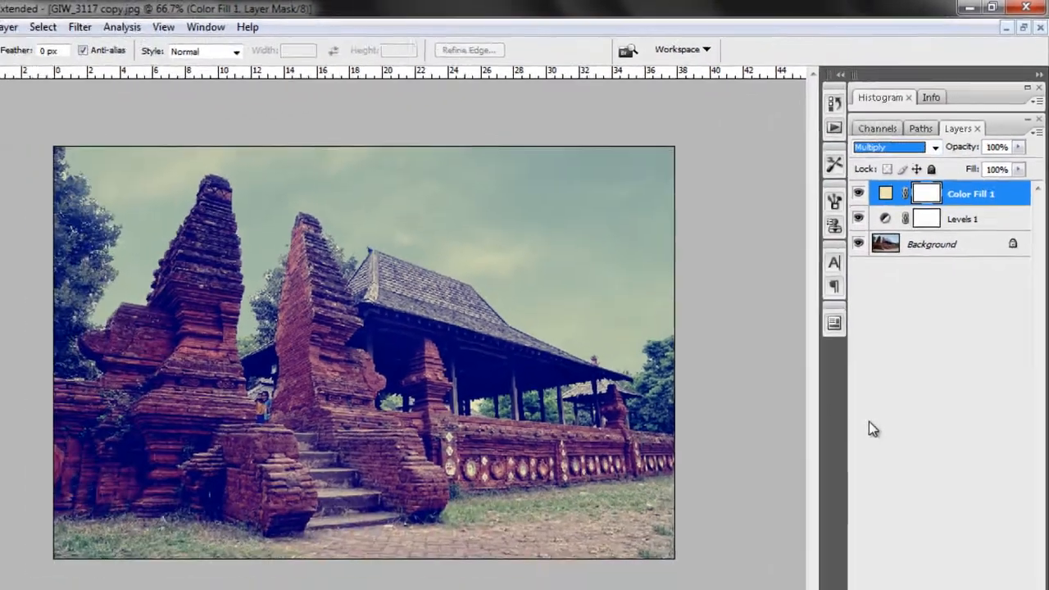
Add a Curves layer with a slightly raised black point and RGB points at input 88, output 75 and input 171, output 201.
left_click(964, 555)
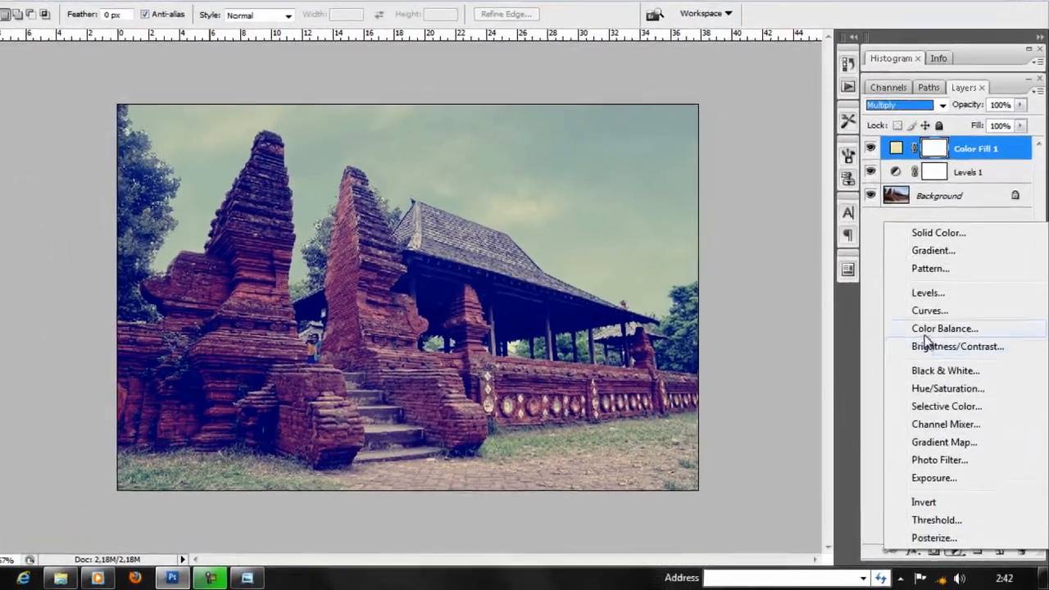
left_click(936, 326)
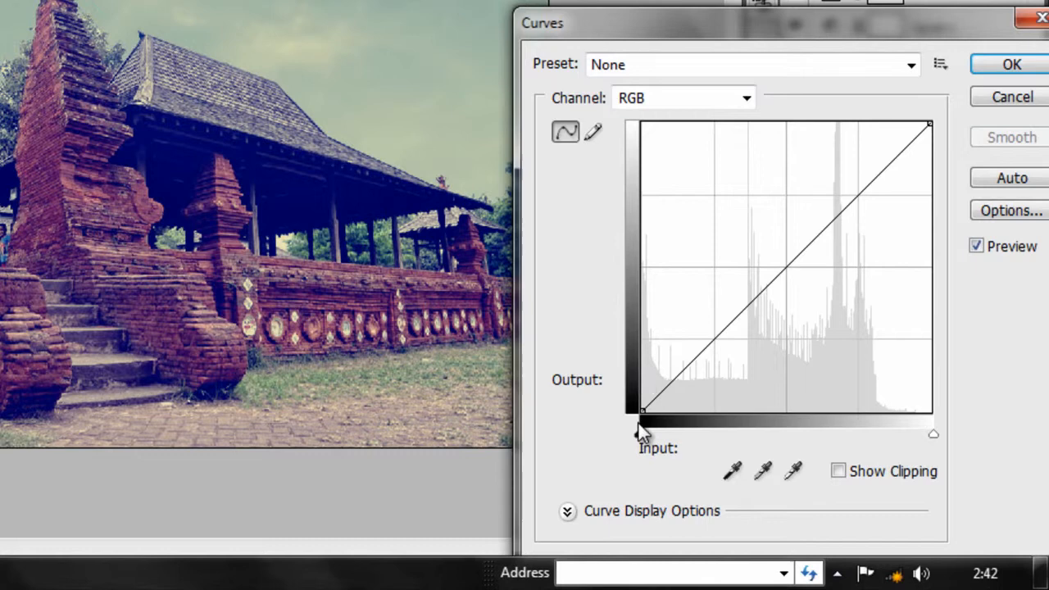
left_click_drag(642, 412, 638, 383)
left_click_drag(722, 310, 746, 328)
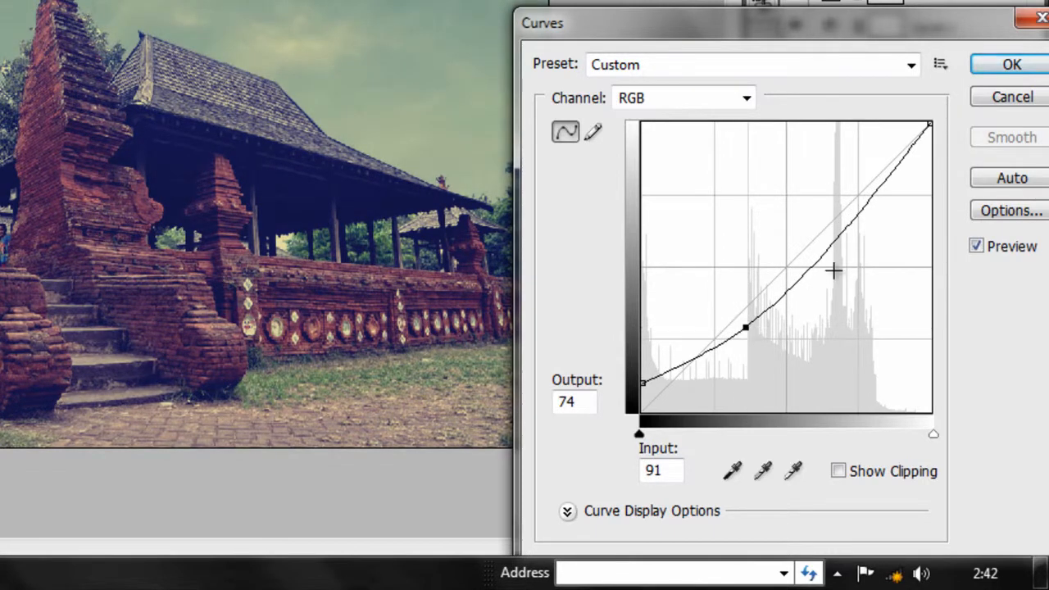
left_click_drag(833, 270, 844, 192)
left_click_drag(744, 327, 744, 330)
left_click_drag(844, 192, 835, 184)
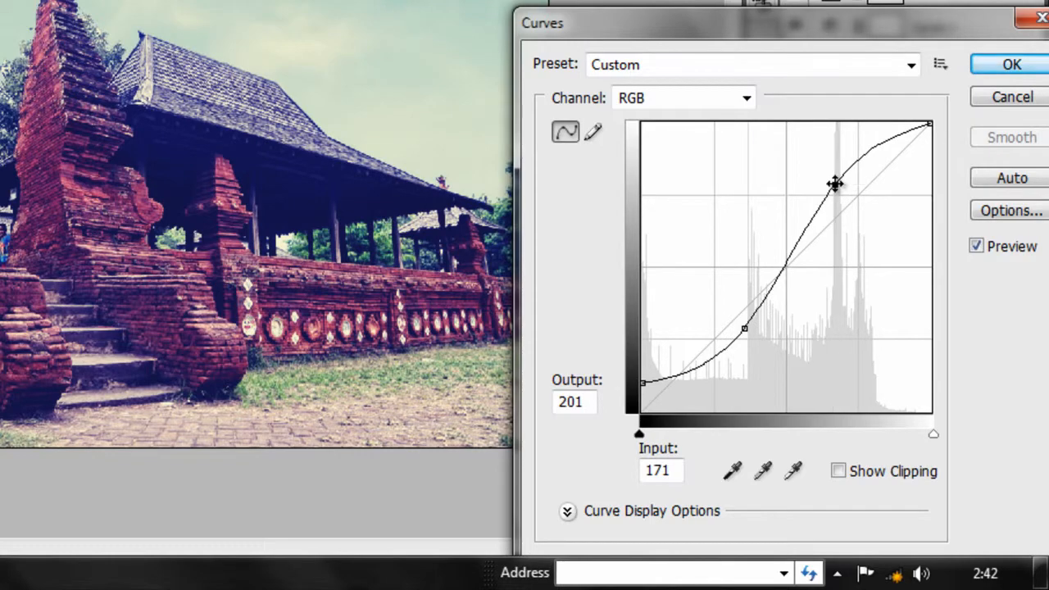
left_click_drag(745, 329, 740, 326)
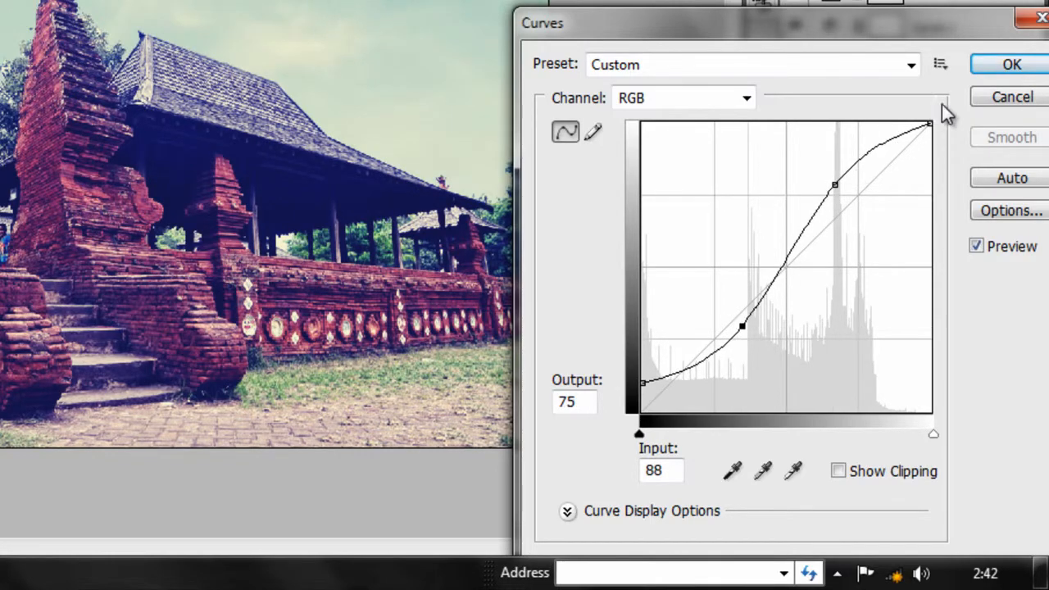
left_click(987, 72)
Add a black Solid Color fill layer on top and lower its opacity to 31%.
left_click(921, 532)
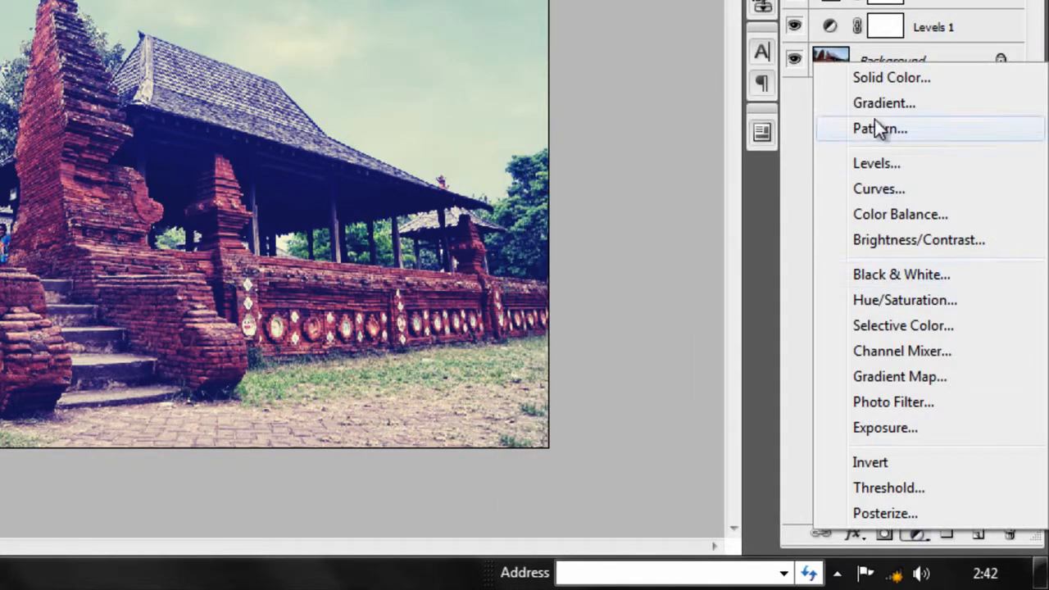
left_click(871, 78)
left_click_drag(538, 175, 325, 517)
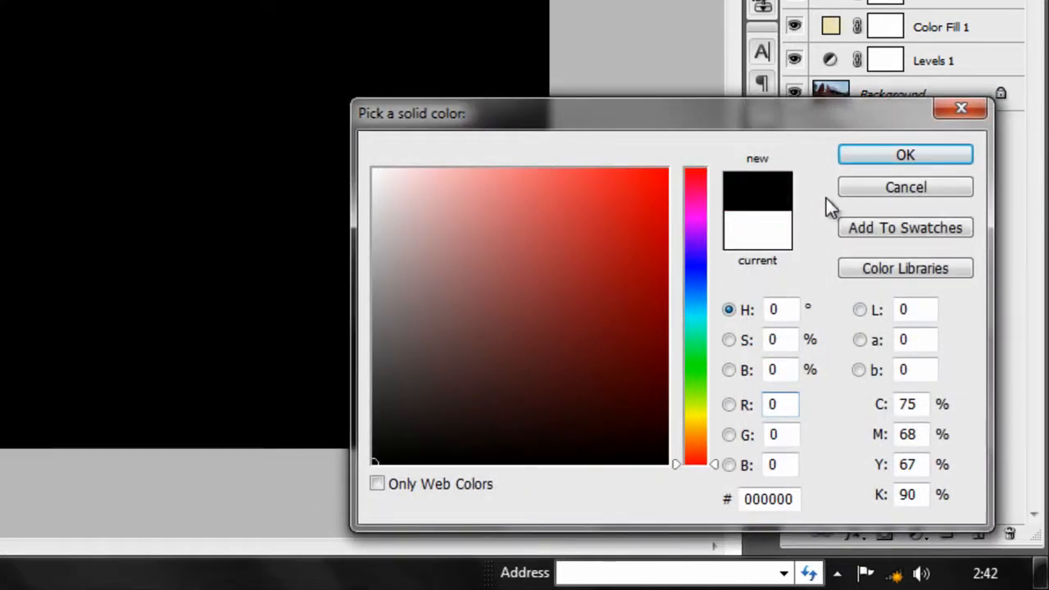
left_click(905, 155)
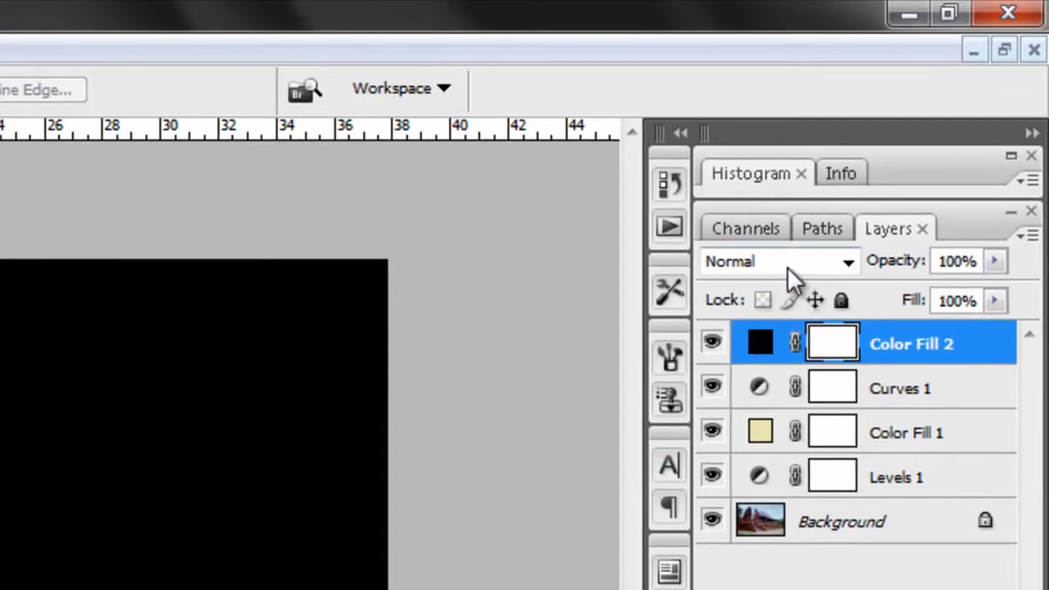
left_click(997, 266)
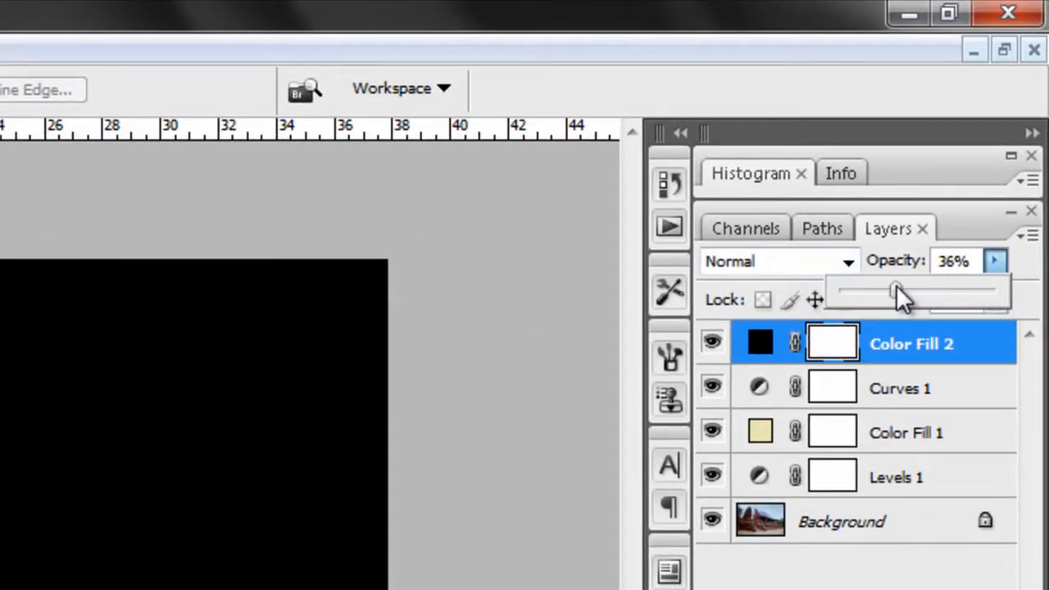
left_click_drag(896, 284, 888, 286)
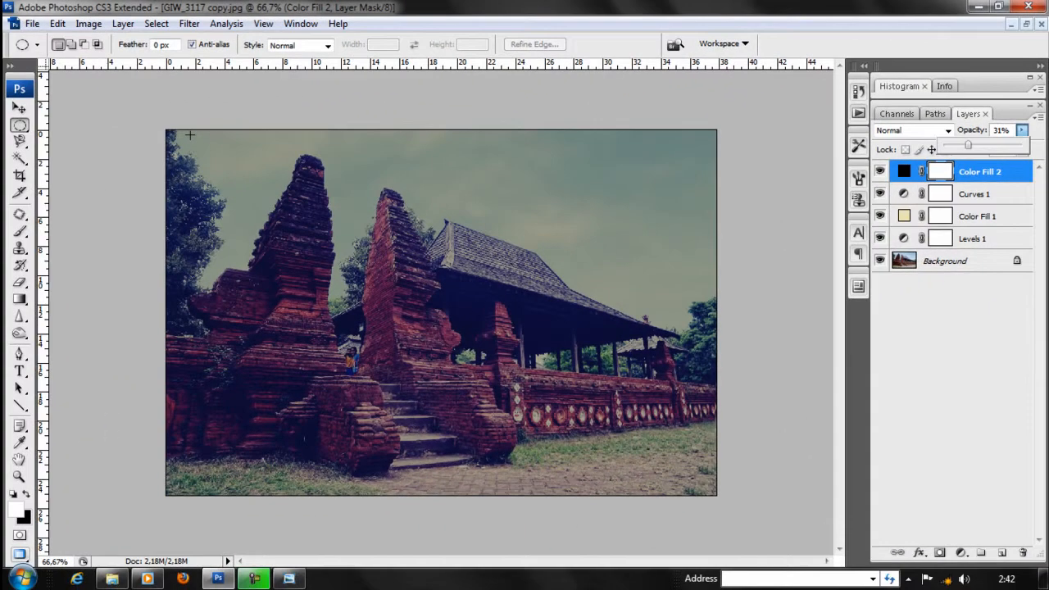
left_click(172, 136)
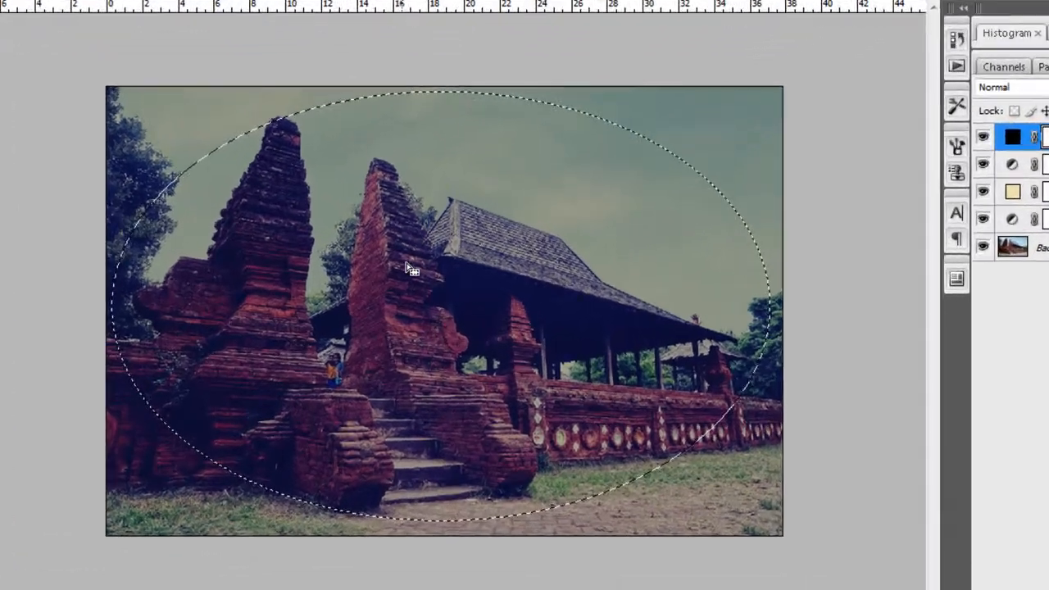
right_click(400, 269)
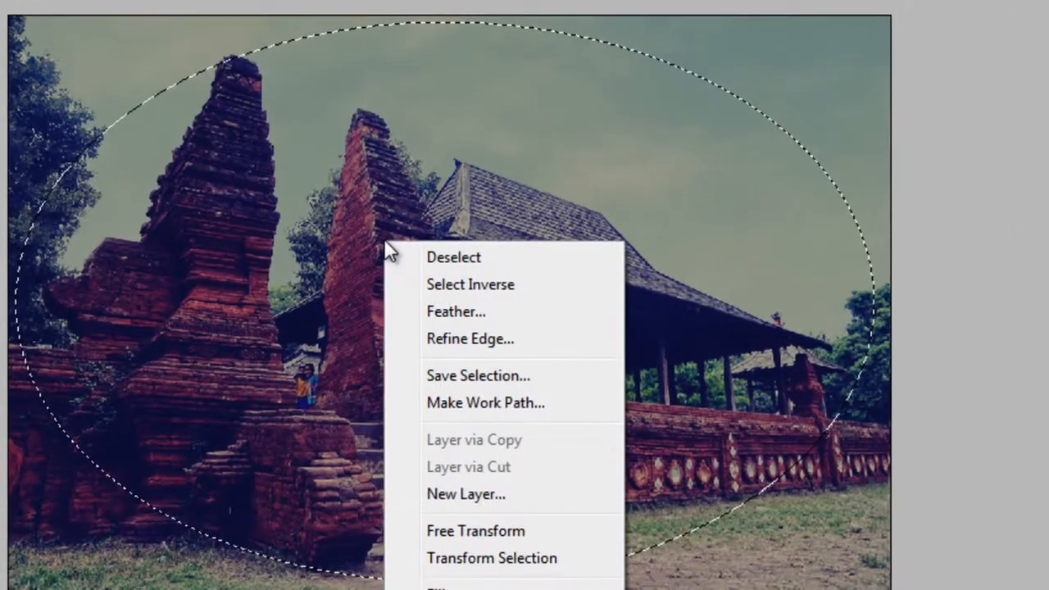
left_click(462, 322)
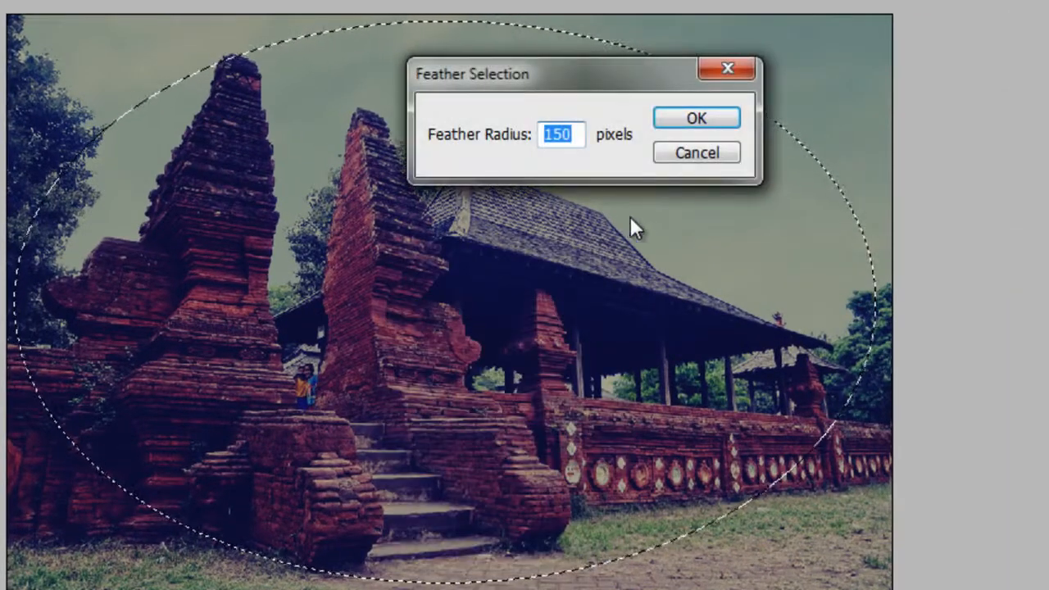
left_click(706, 121)
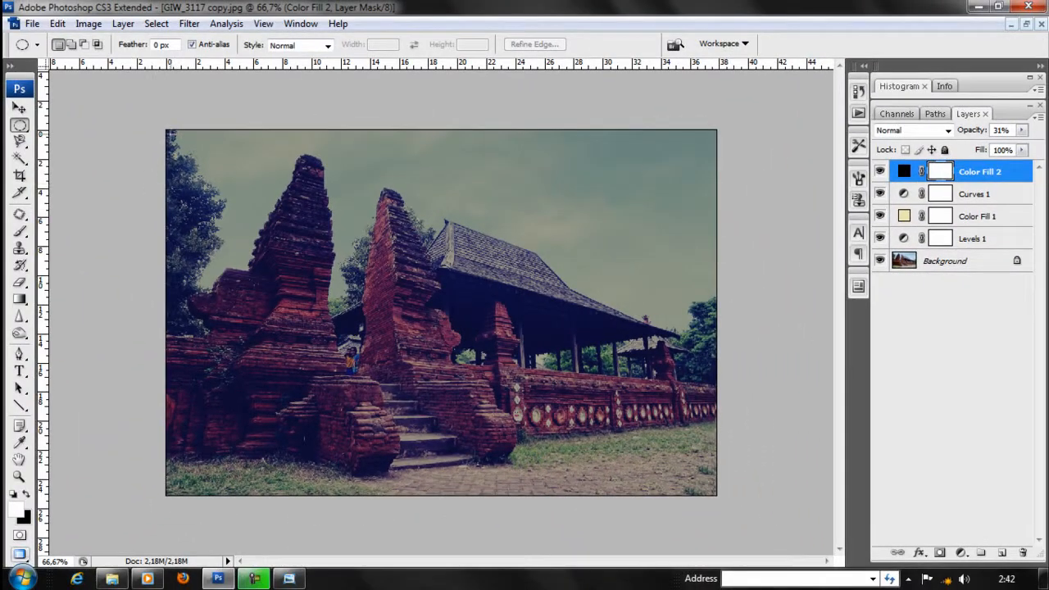
Clear the center of the black fill's mask with a nearly photo-wide elliptical selection feathered 150 pixels, deleting three times, and deselect.
right_click(548, 300)
left_click(571, 53)
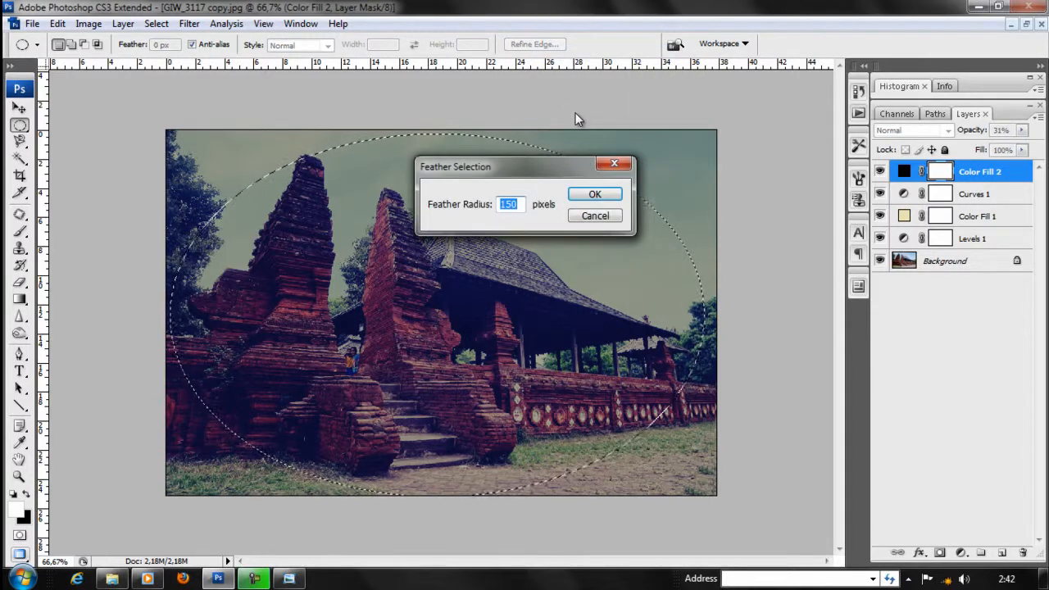
key("Return")
key("Delete")
key("Delete")
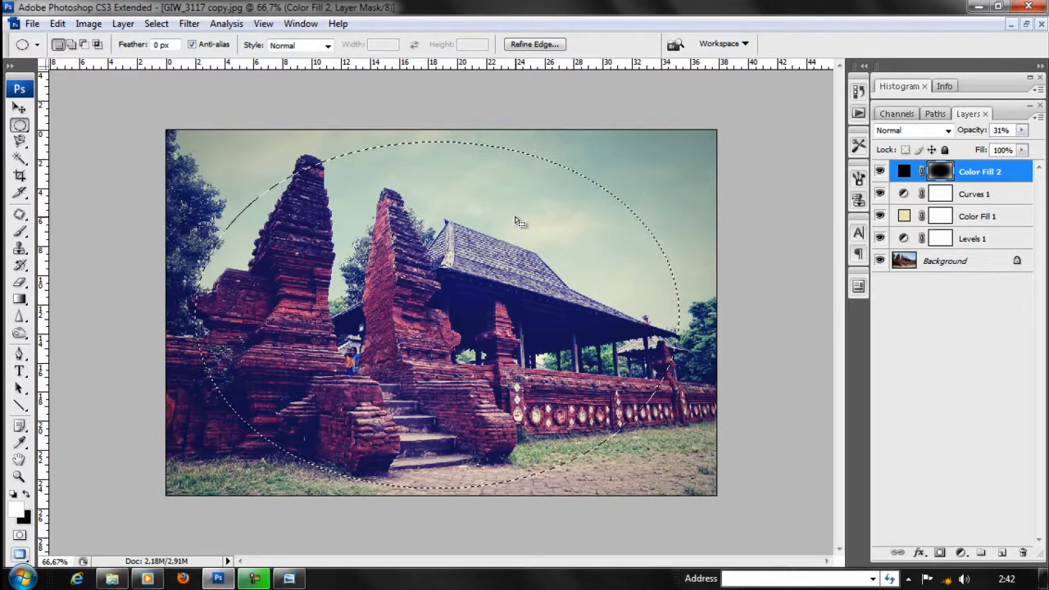
key("Delete")
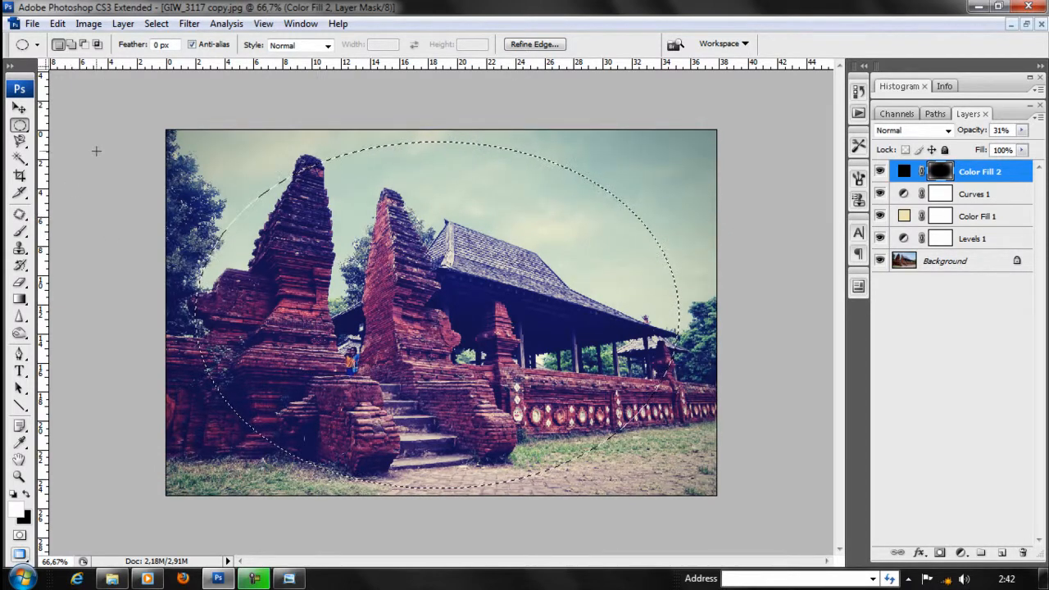
key("ctrl+d")
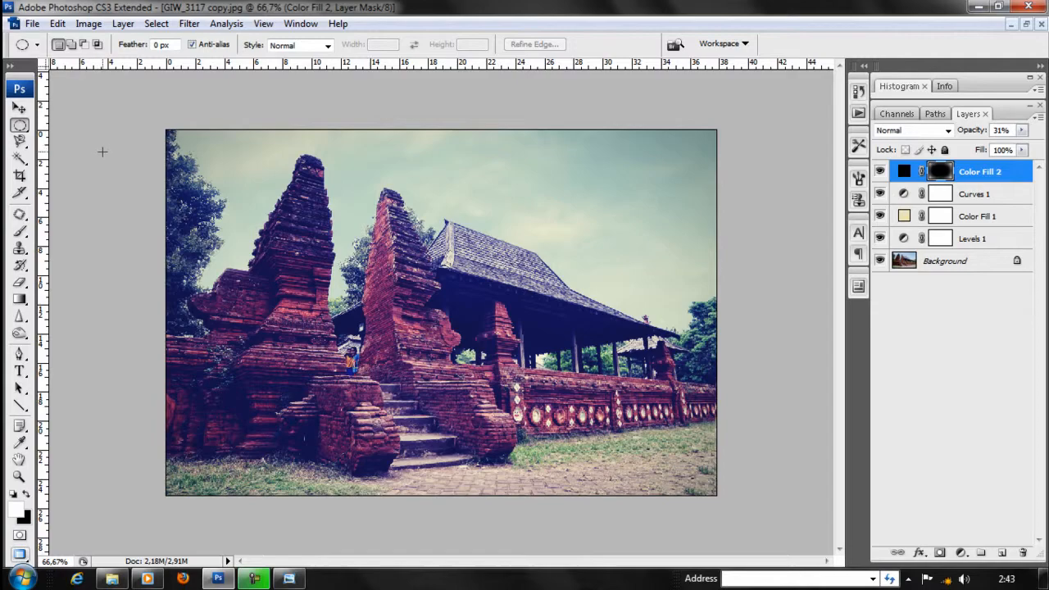
Switch to File Explorer and open GIW_4868_resize copy.jpg from New folder in Photoshop.
left_click(115, 580)
left_click(318, 312)
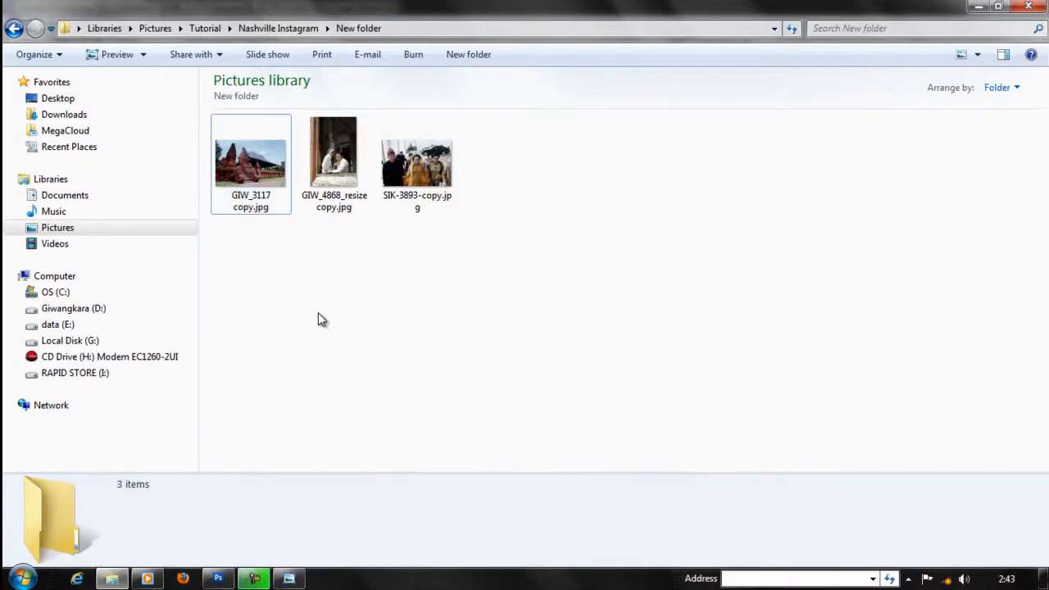
left_click(352, 172)
left_click_drag(353, 172, 297, 336)
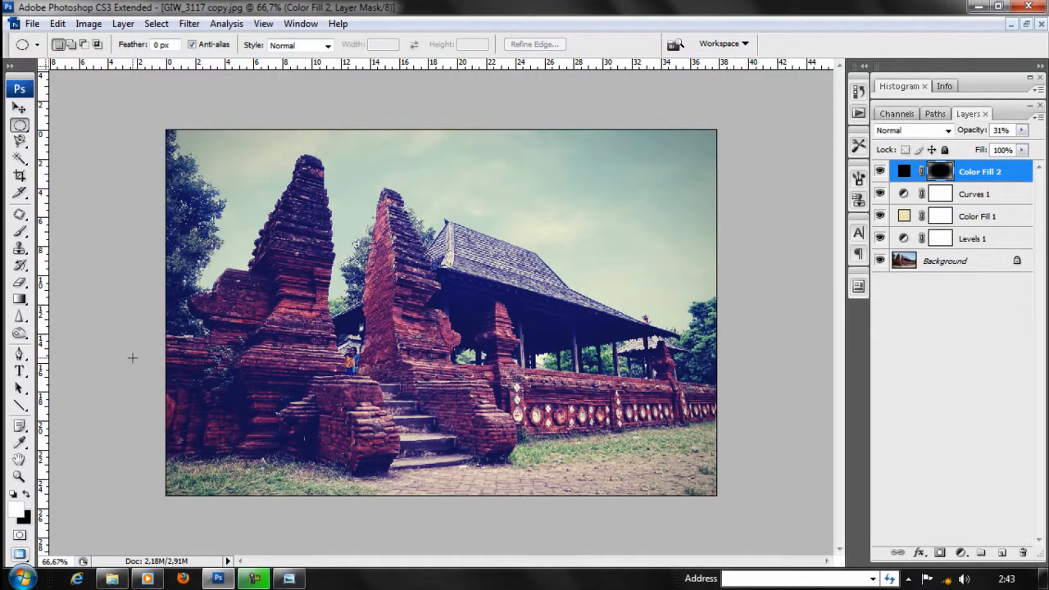
left_click_drag(132, 357, 156, 338)
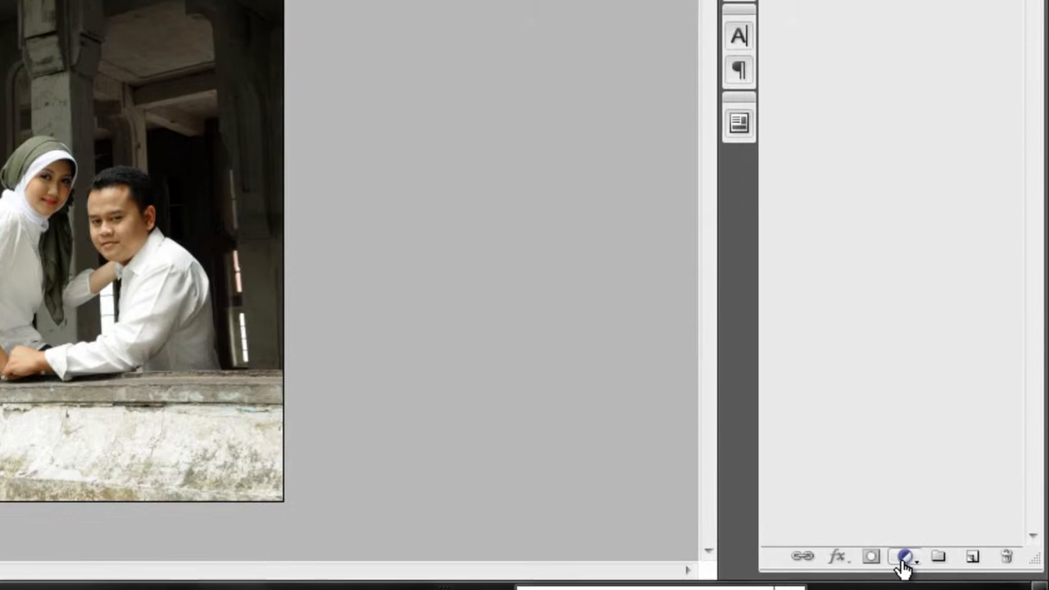
Add a Levels adjustment layer to the couple photo with the Blue channel's black output level raised slightly past the midpoint.
left_click(960, 552)
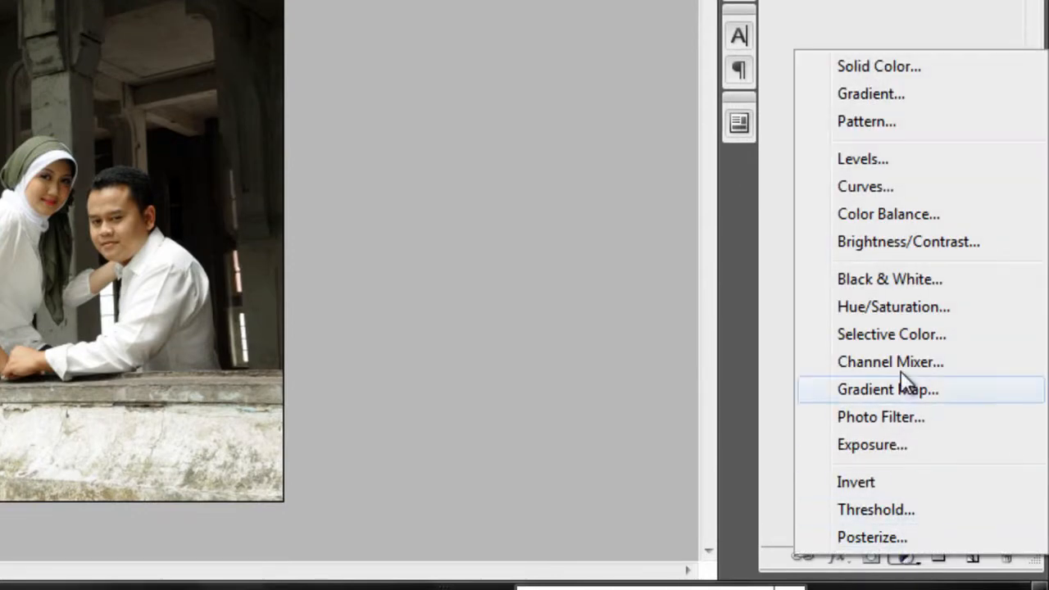
left_click(867, 162)
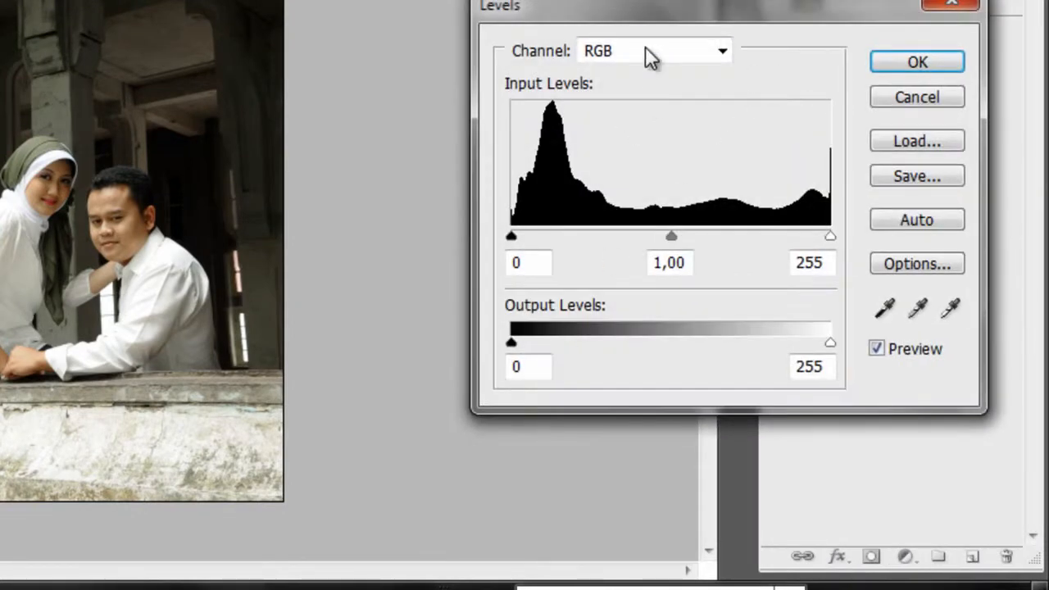
left_click(628, 52)
left_click(648, 132)
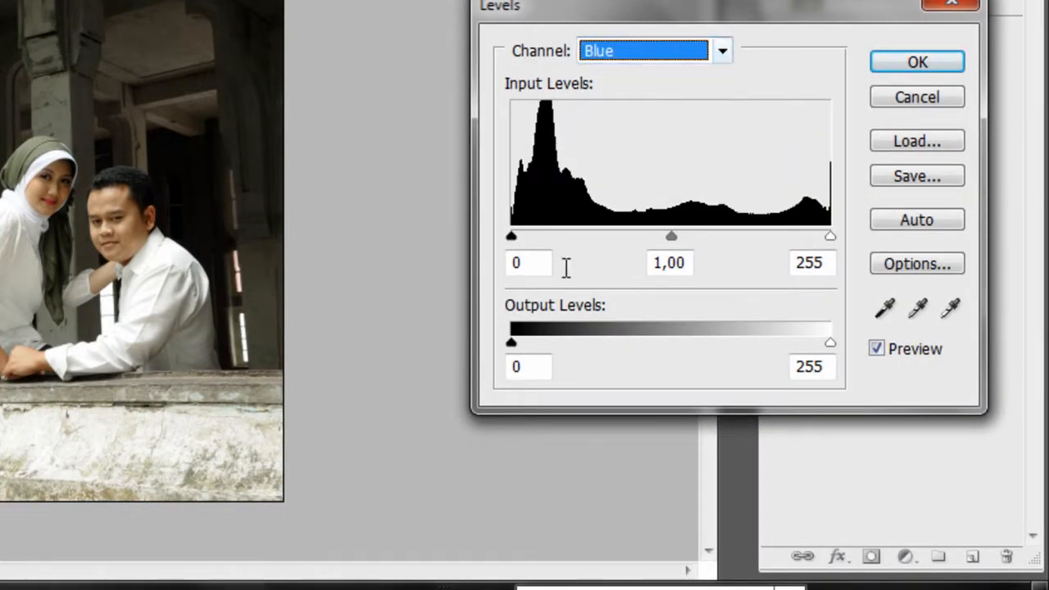
left_click_drag(511, 344, 680, 340)
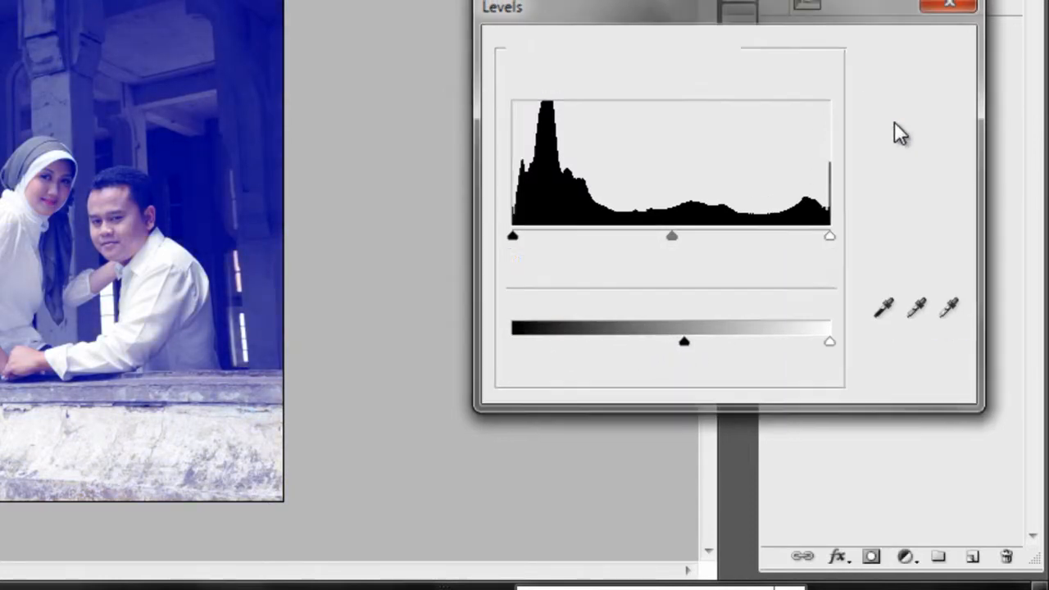
Add a pale tan Solid Color fill layer over the couple photo and set its blending mode to Multiply.
left_click(905, 556)
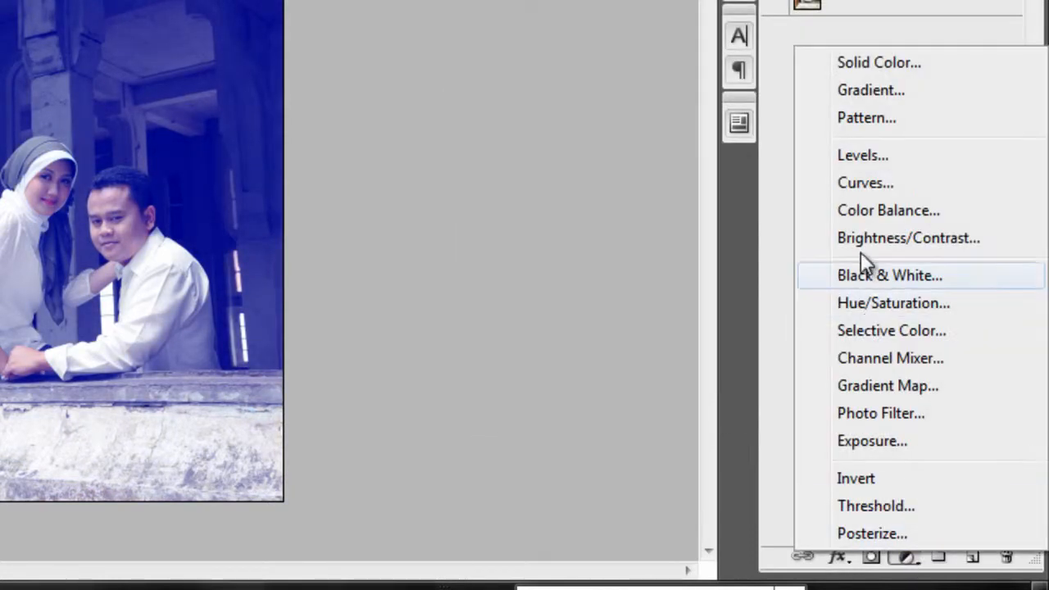
left_click(869, 65)
left_click(453, 282)
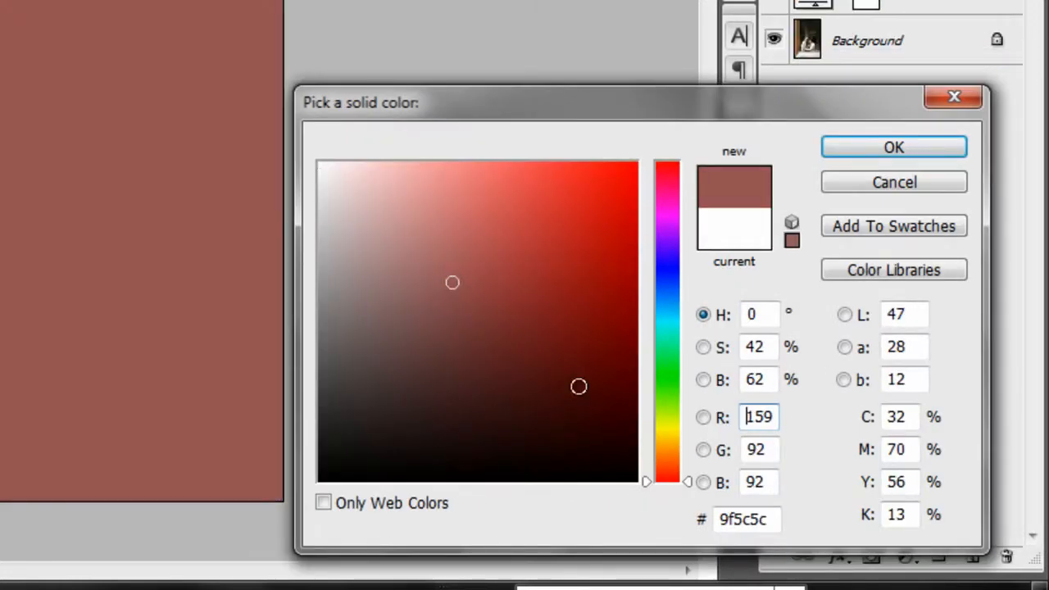
left_click(664, 440)
mouse_move(386, 200)
left_mouse_down()
mouse_move(408, 189)
mouse_move(400, 200)
mouse_move(392, 180)
left_mouse_up()
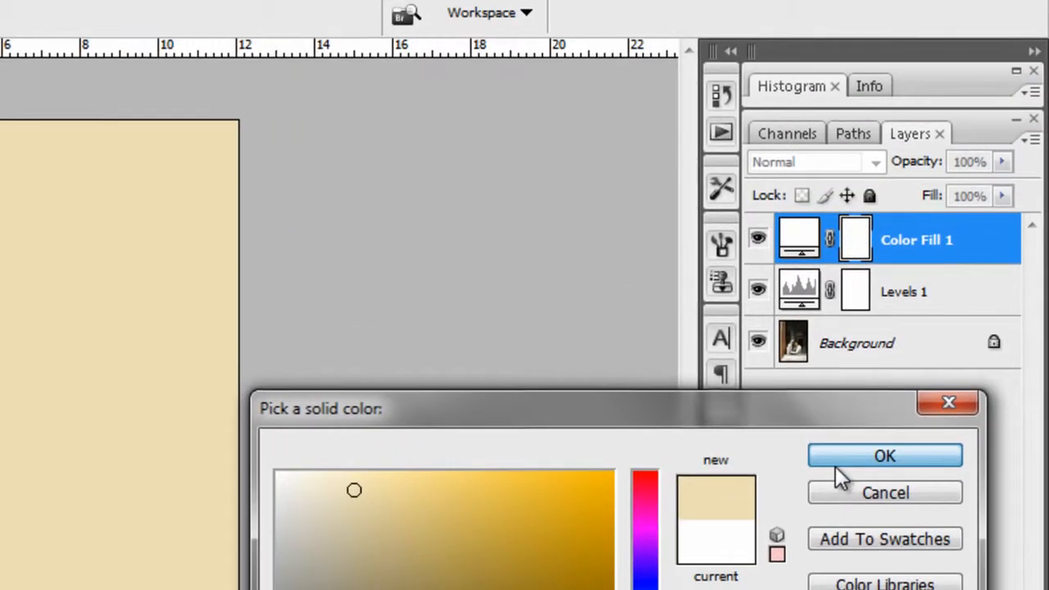
left_click(861, 150)
left_click(803, 167)
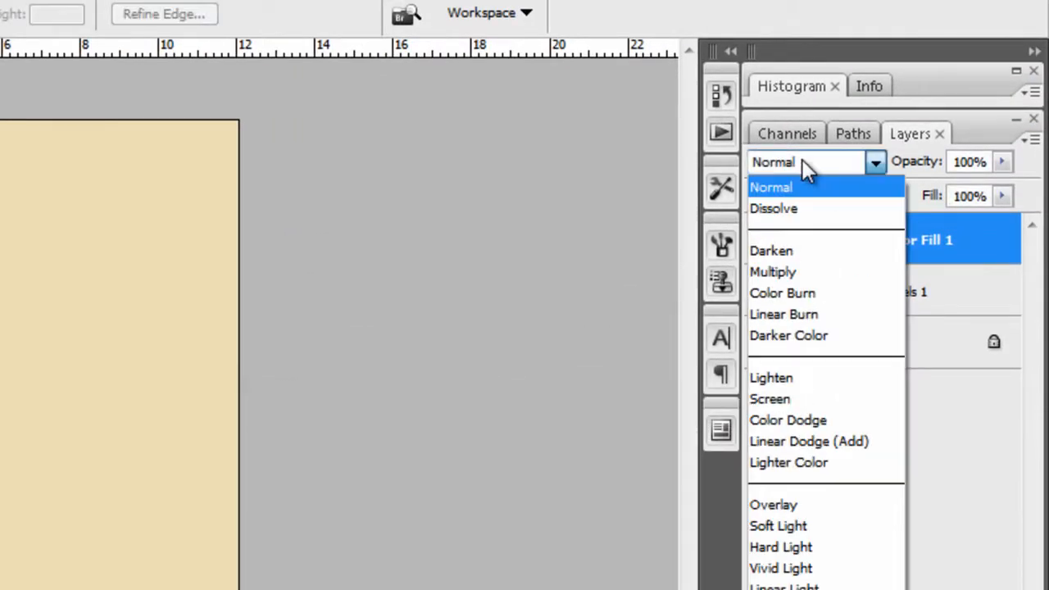
left_click(819, 272)
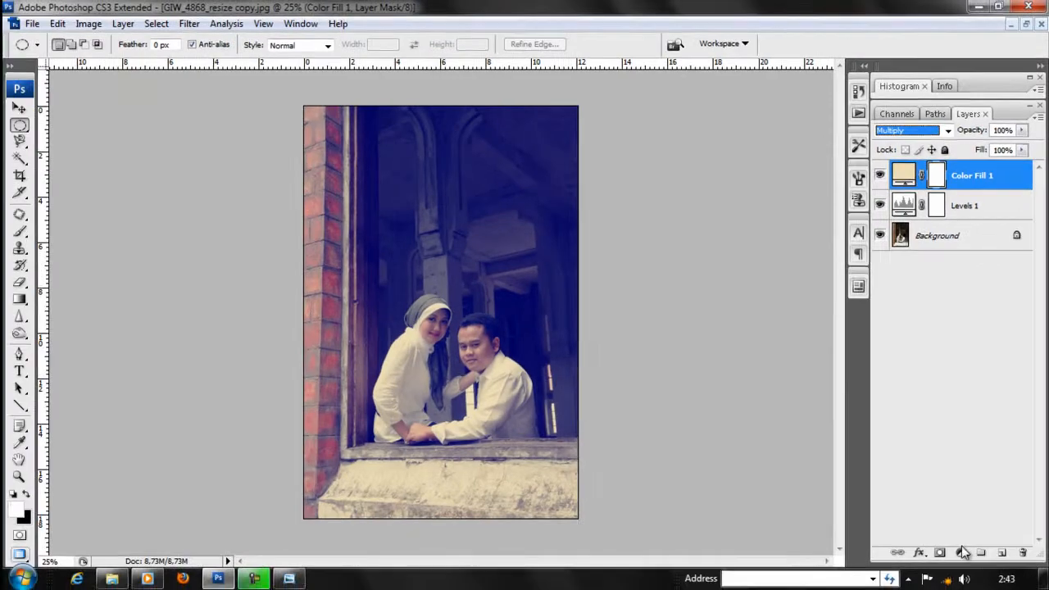
Add a Curves adjustment layer to the couple photo with a raised black point, lowered shadows and input 152 lifted to output 184.
left_click(938, 545)
left_click(910, 268)
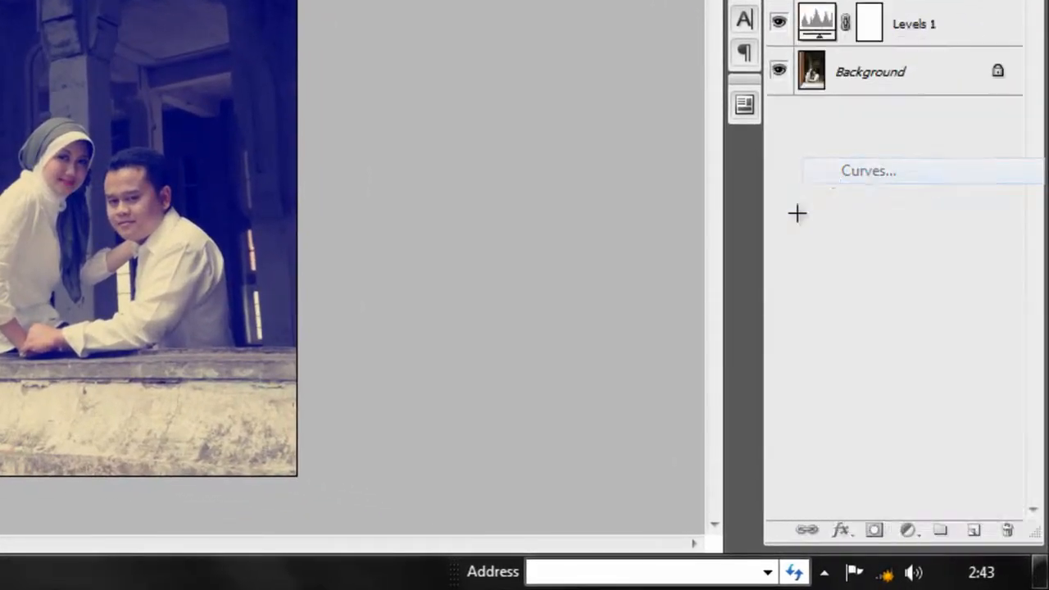
left_click_drag(616, 401, 611, 376)
left_click_drag(710, 303, 714, 320)
left_click_drag(823, 208, 800, 180)
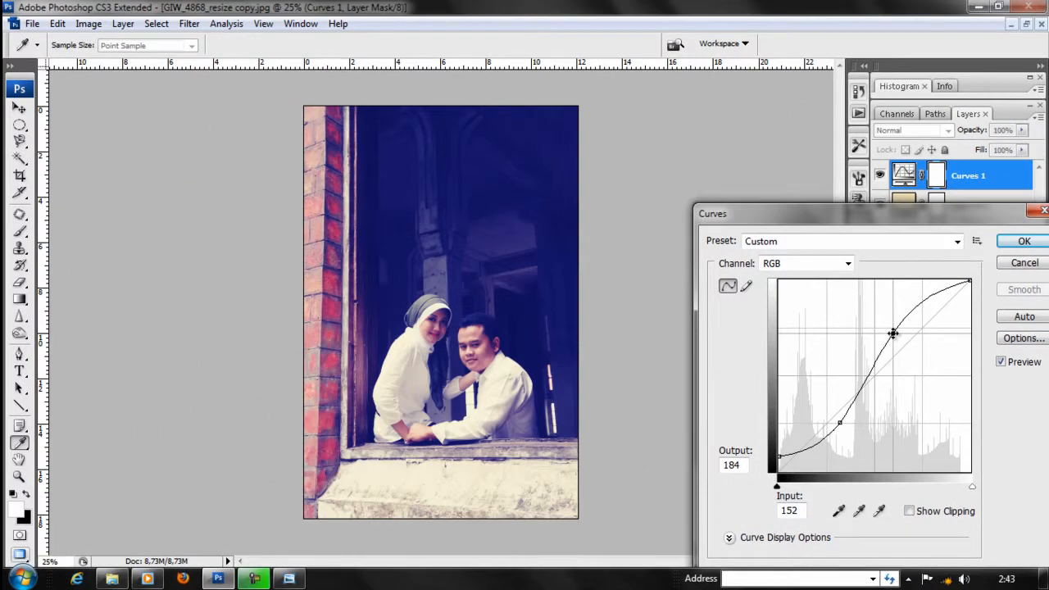
left_click(1020, 241)
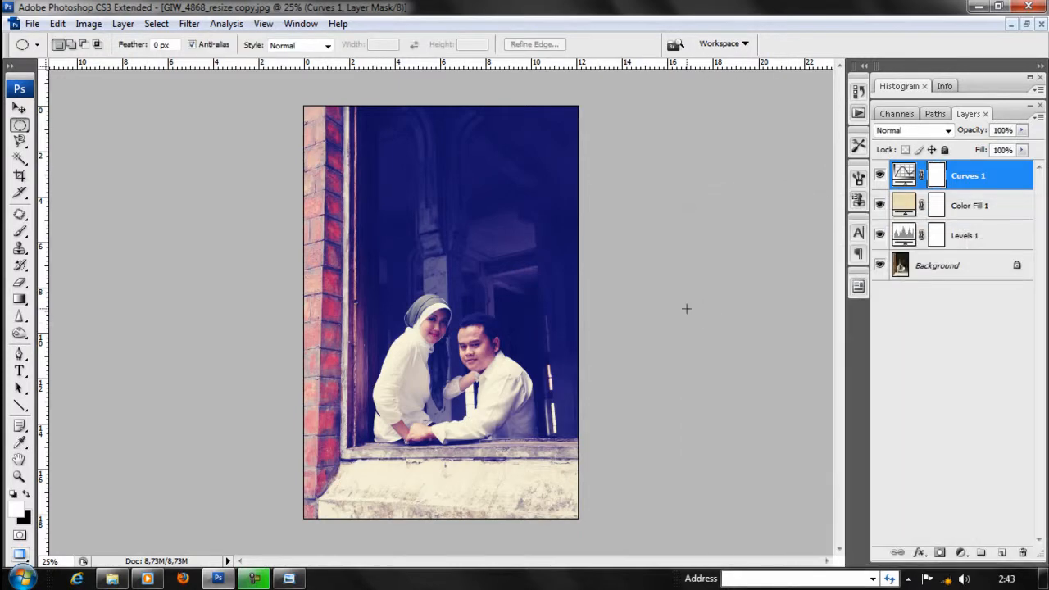
key("ctrl+plus")
key("ctrl+plus")
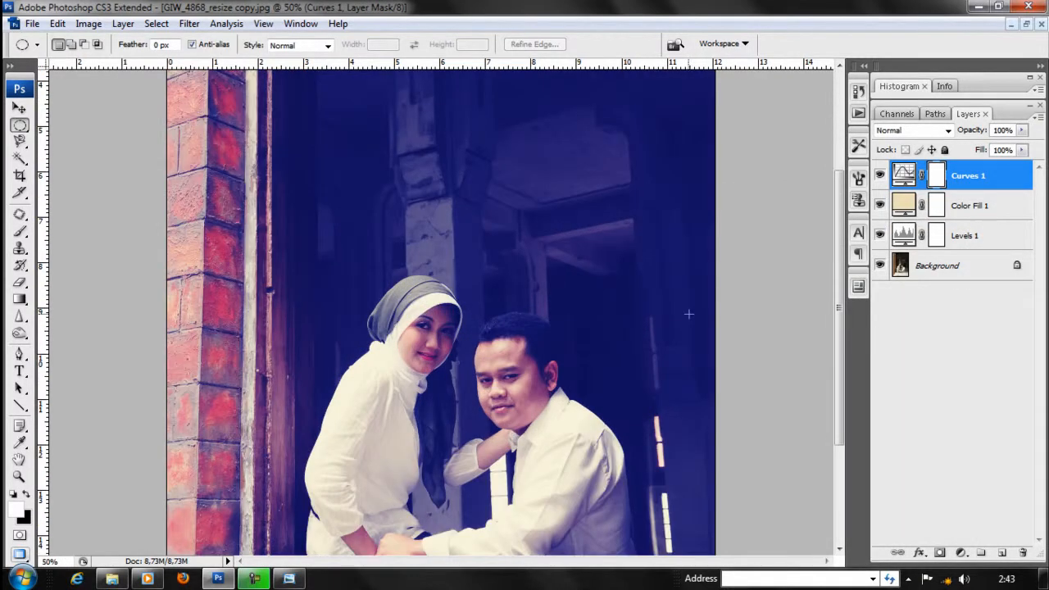
left_click_drag(840, 185, 834, 208)
key("ctrl+minus")
key("ctrl+minus")
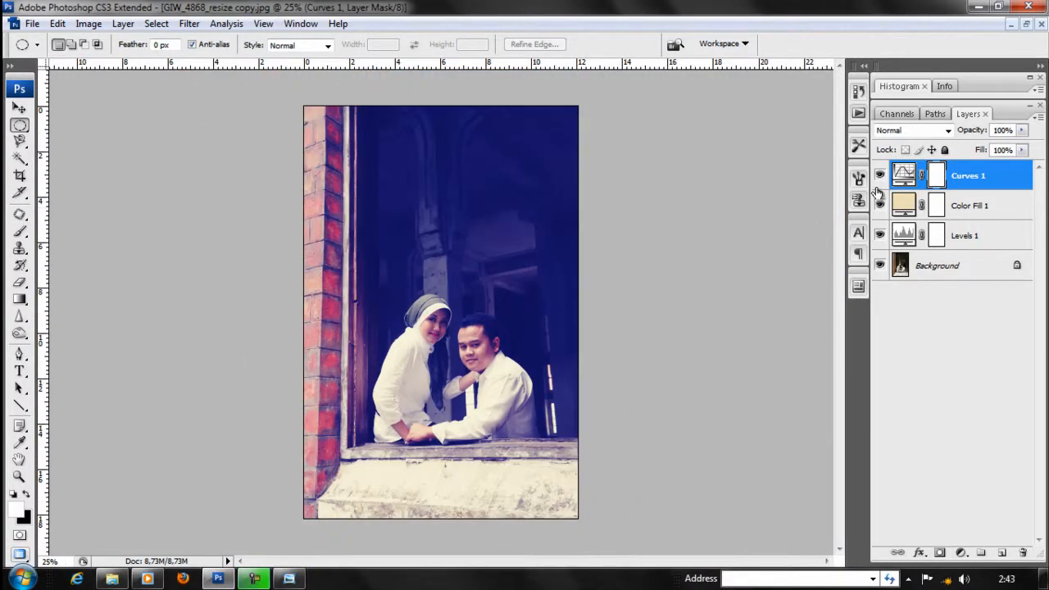
Switch to File Explorer and open SIK-3893-copy.jpg in Photoshop.
left_click(111, 579)
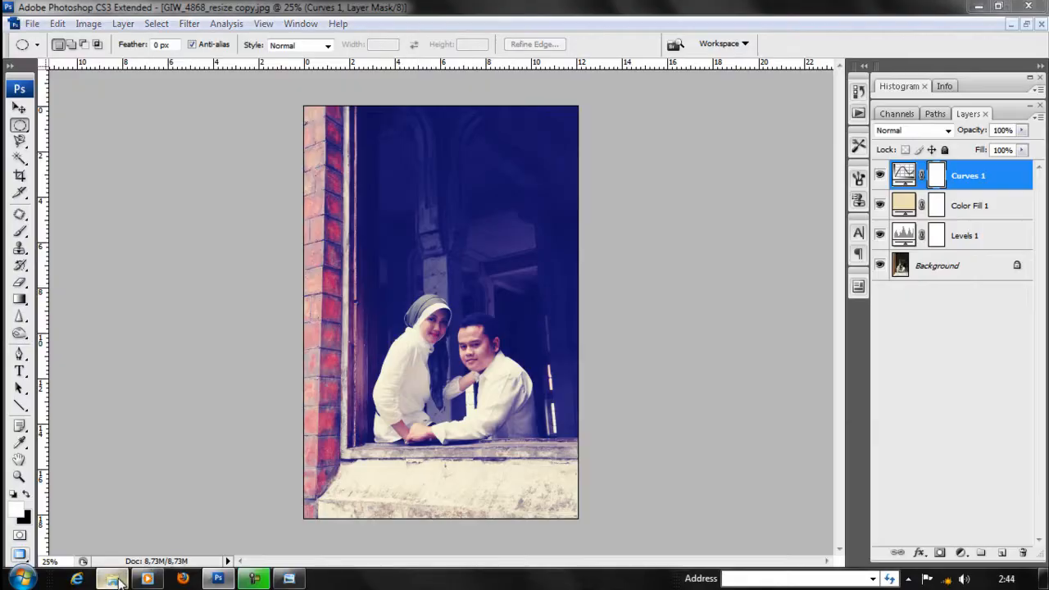
left_click(365, 362)
left_click(417, 176)
left_click_drag(416, 175, 231, 543)
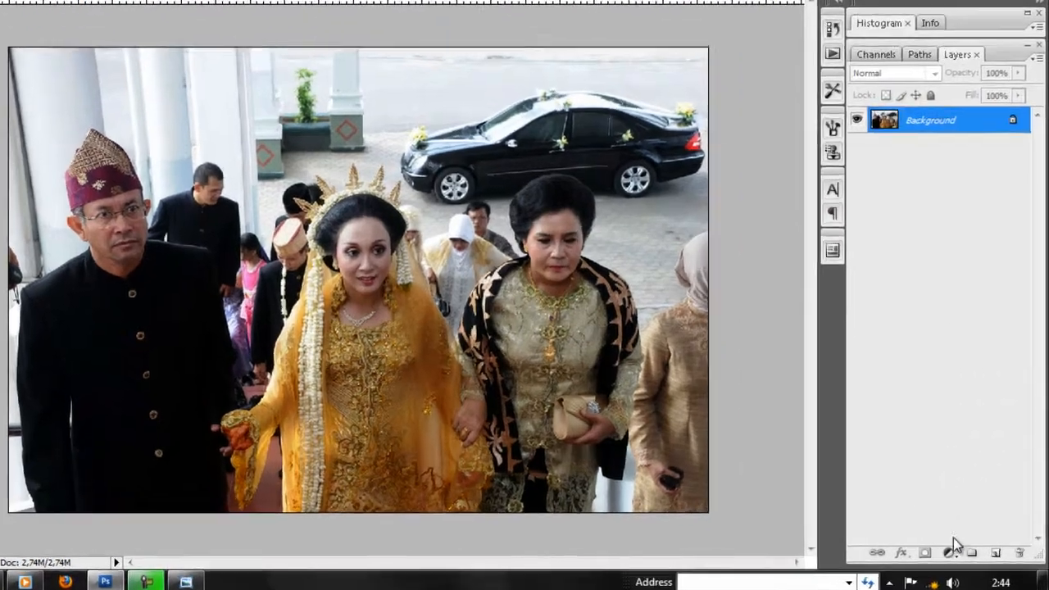
Add a Levels adjustment layer to the wedding photo with the Blue channel's black output level set to 142.
left_click(960, 552)
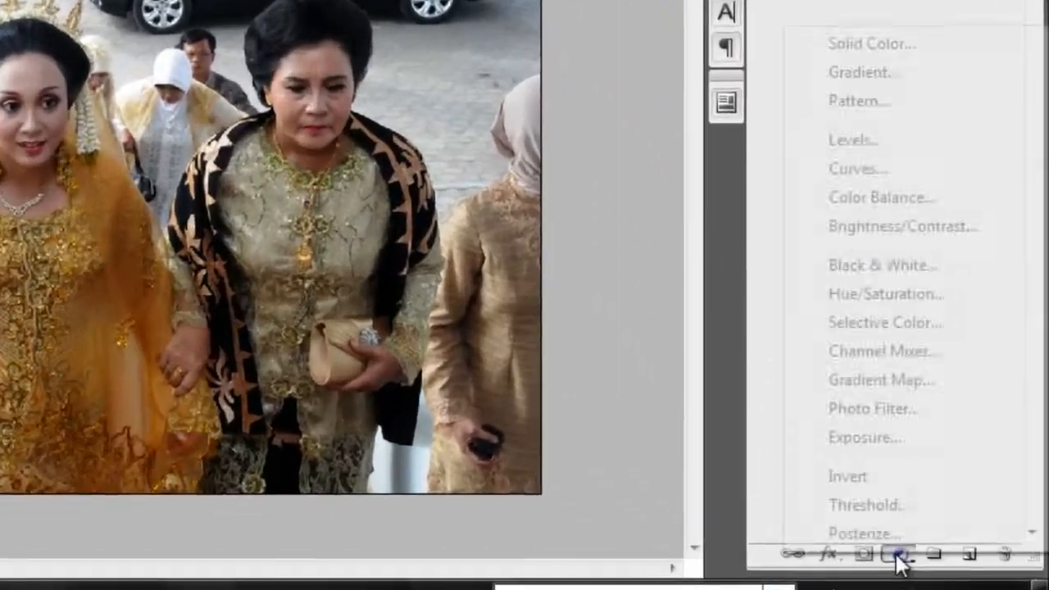
left_click(882, 125)
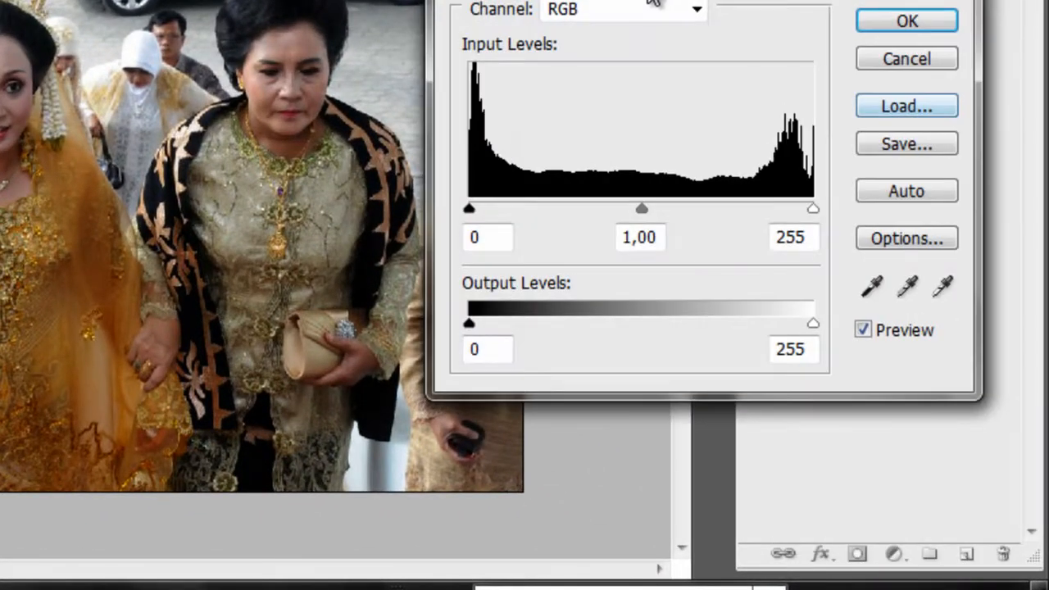
left_click(656, 8)
left_click(620, 98)
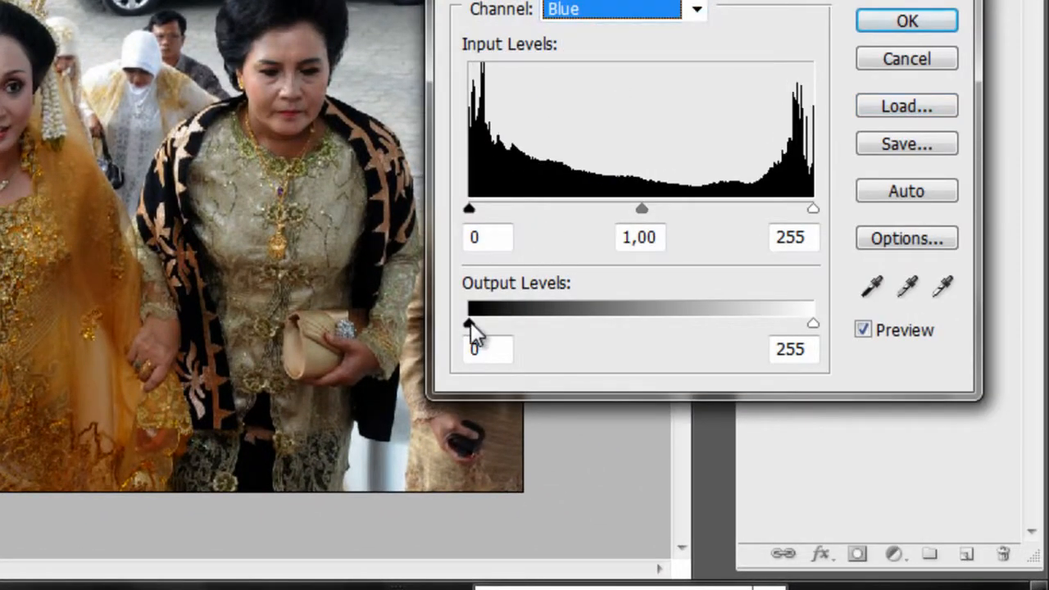
left_click_drag(471, 322, 660, 326)
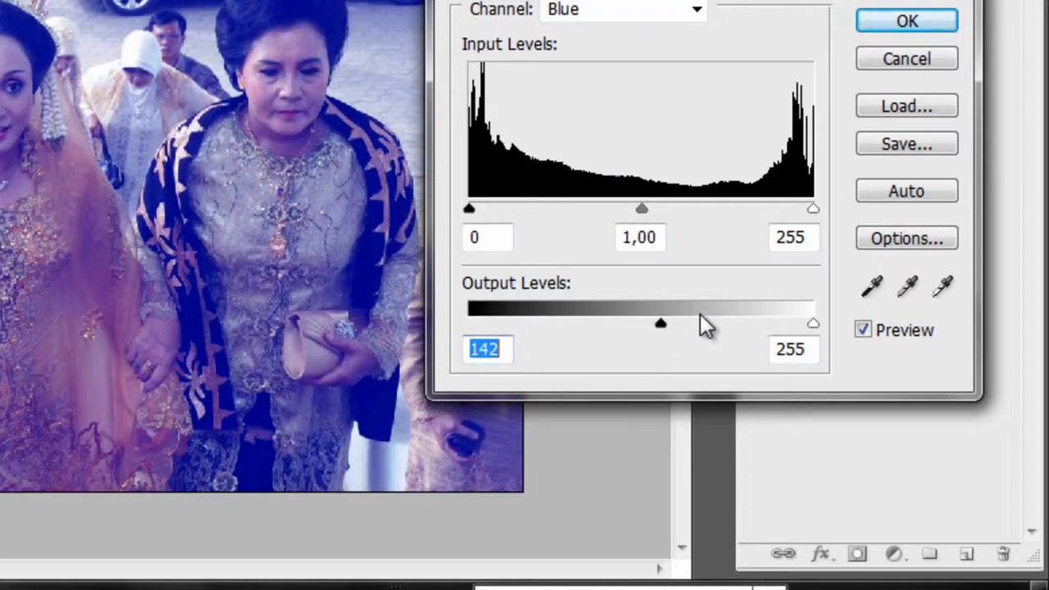
left_click(908, 22)
Add a pale tan Solid Color fill layer over the wedding photo and set its blending mode to Multiply.
left_click(893, 554)
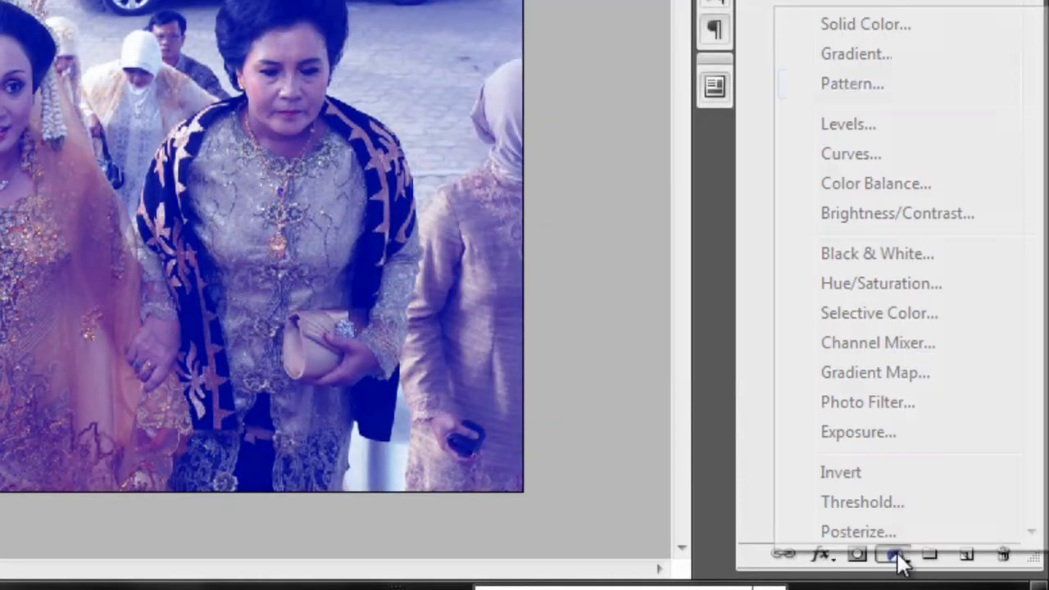
left_click(841, 25)
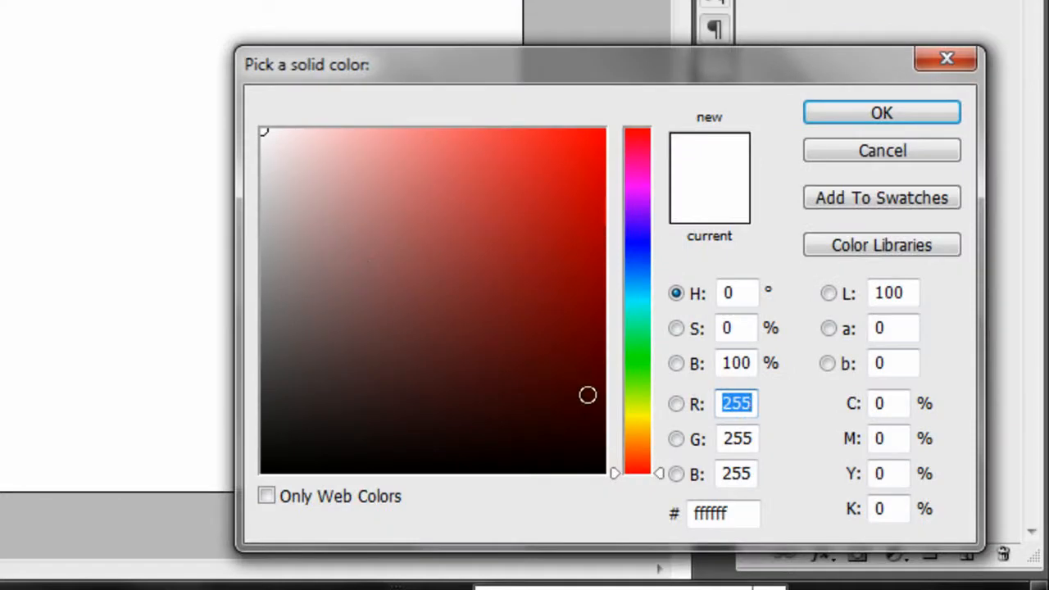
left_click(638, 428)
mouse_move(366, 153)
left_mouse_down()
mouse_move(351, 174)
mouse_move(353, 164)
mouse_move(363, 171)
mouse_move(356, 155)
left_mouse_up()
left_click(882, 112)
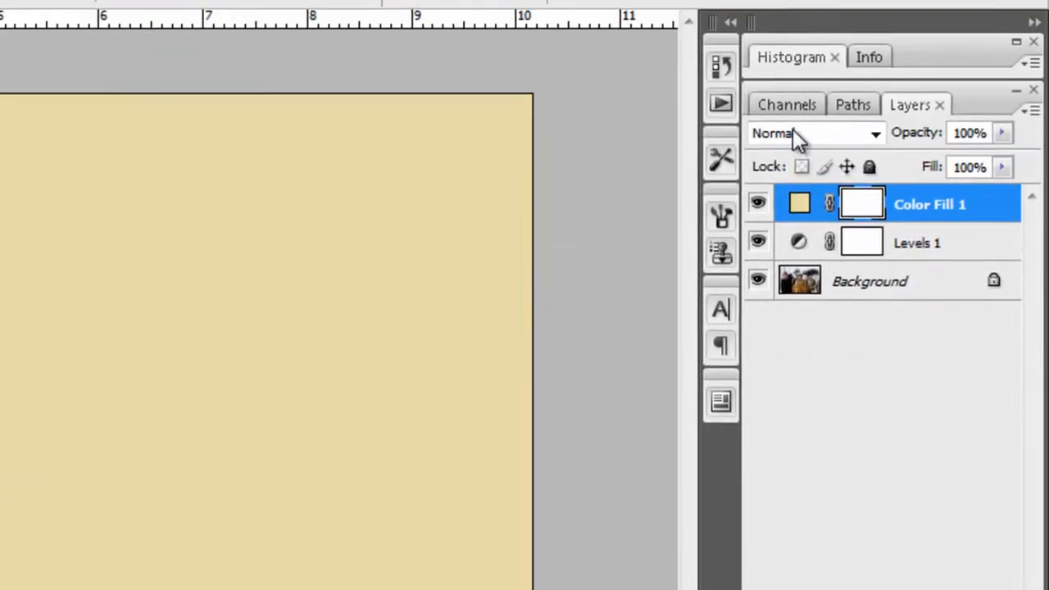
left_click(790, 133)
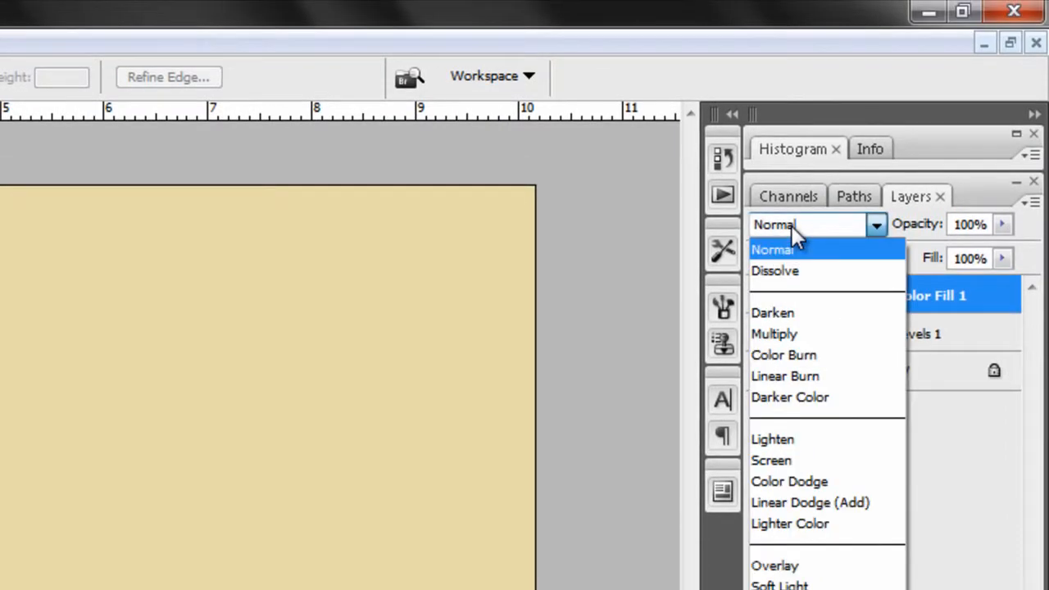
left_click(807, 334)
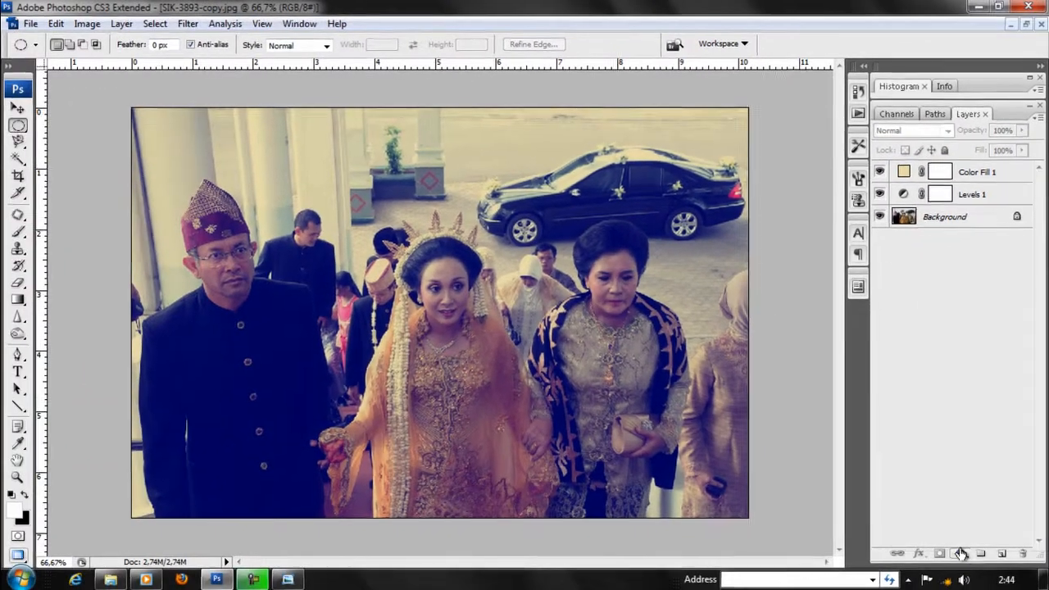
Add a Curves adjustment layer with black output 22, a shadow point at input 85, output 78, and a highlight point at input 140, output 179.
left_click(960, 554)
left_click(918, 342)
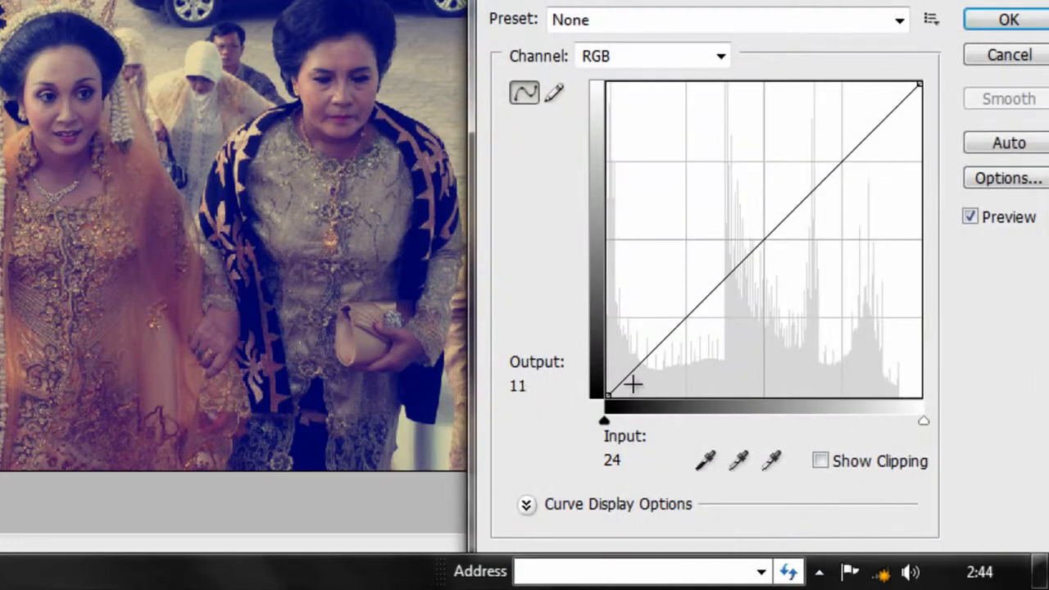
left_click_drag(608, 396, 603, 370)
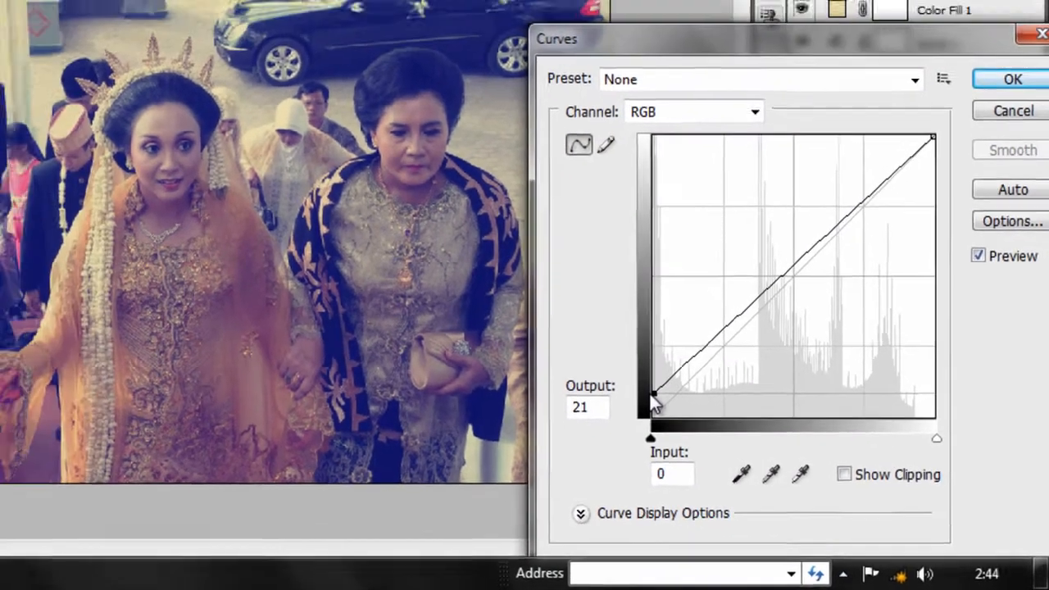
left_click_drag(653, 400, 654, 399)
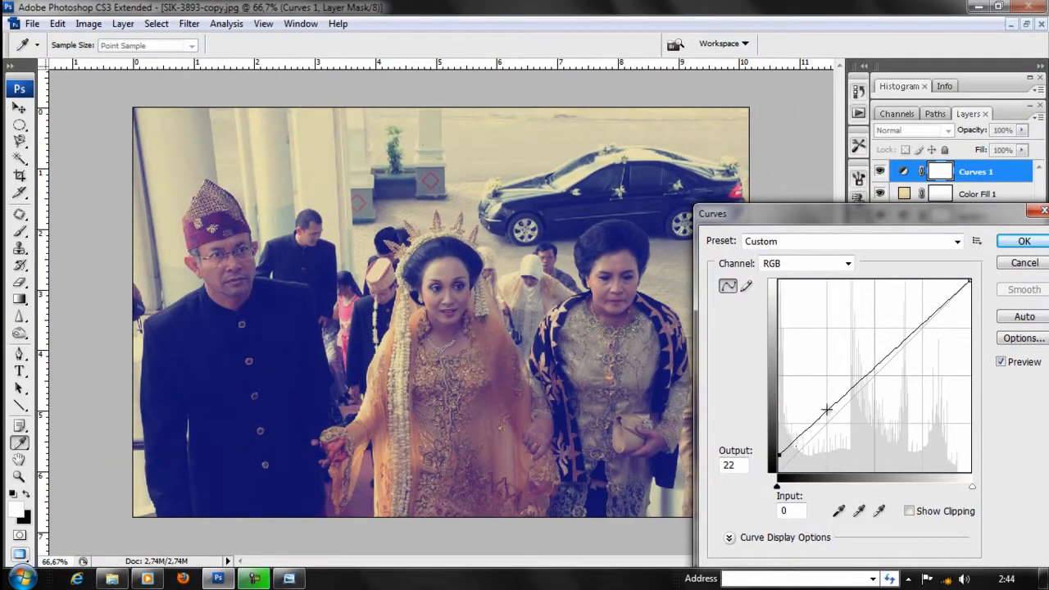
left_click_drag(827, 409, 842, 412)
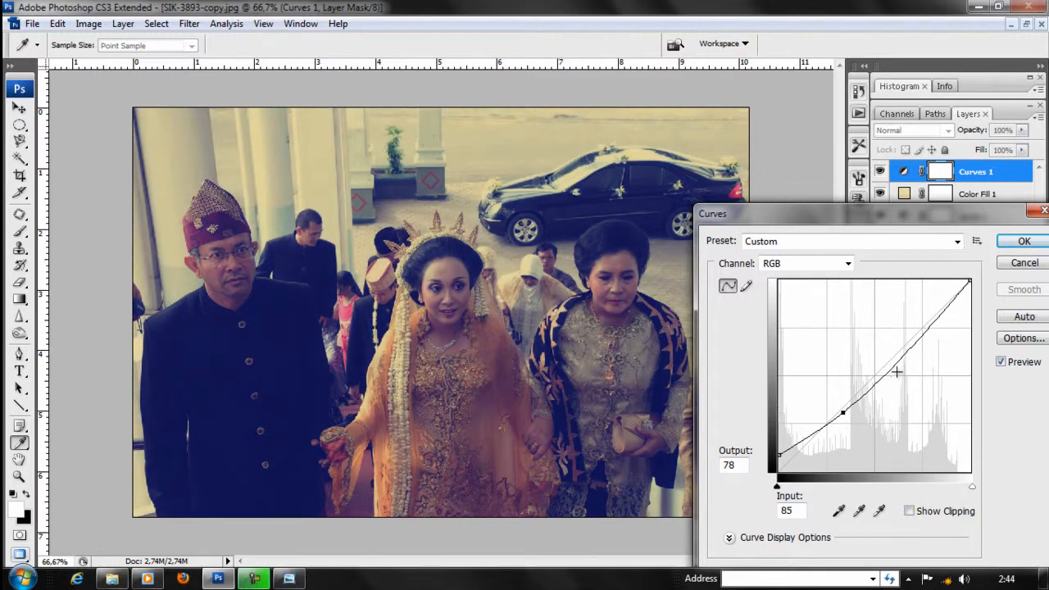
left_click_drag(897, 372, 883, 344)
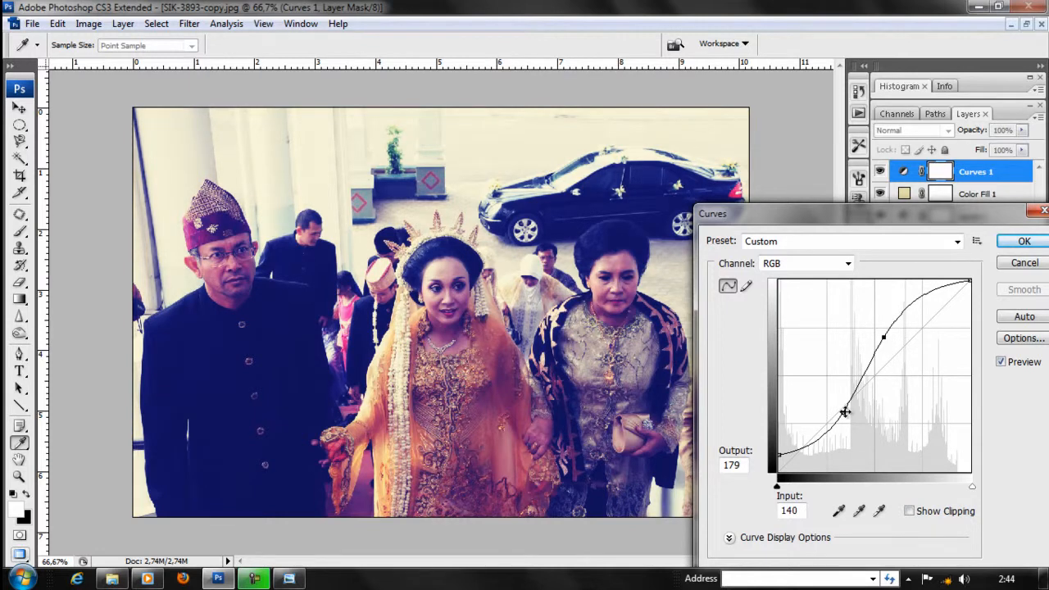
left_click(1017, 242)
Add a black Solid Color fill layer over the wedding photo and lower its opacity to 31%.
left_click(961, 552)
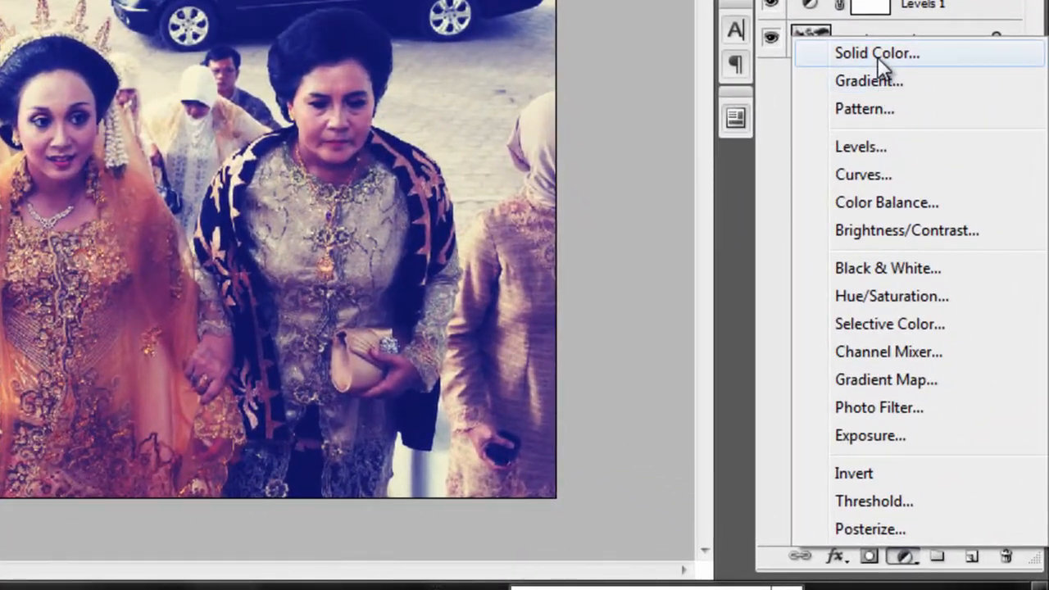
left_click(877, 59)
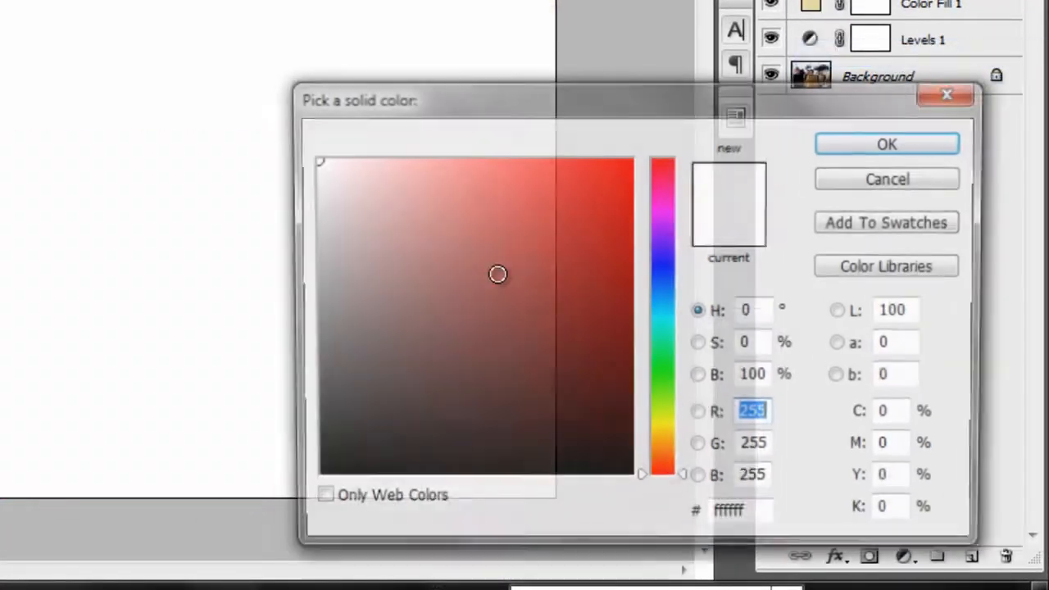
left_click_drag(496, 274, 309, 480)
left_click(891, 143)
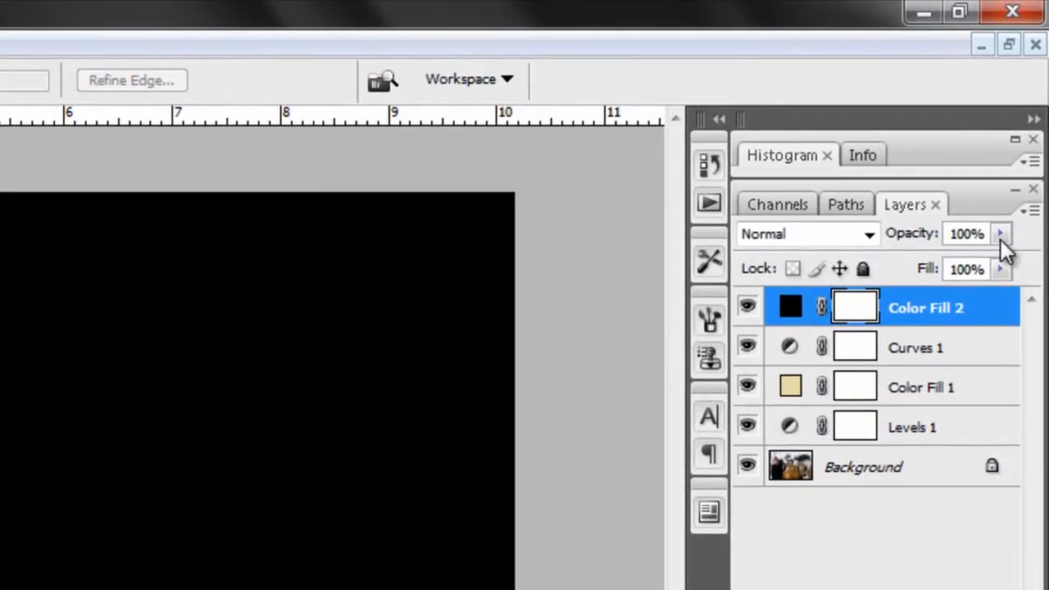
left_click(1001, 48)
left_click_drag(1007, 74, 997, 77)
left_click_drag(897, 265, 913, 271)
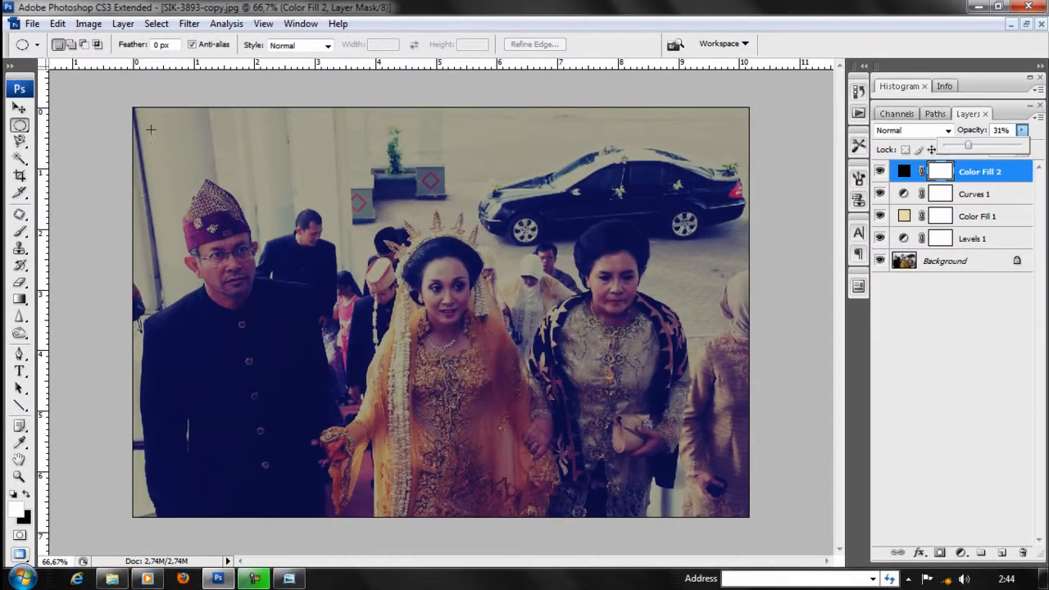
Clear the center of the black fill's mask using a feathered, nearly photo-wide elliptical selection, deselect, and switch to the Move tool.
left_click_drag(724, 483, 741, 504)
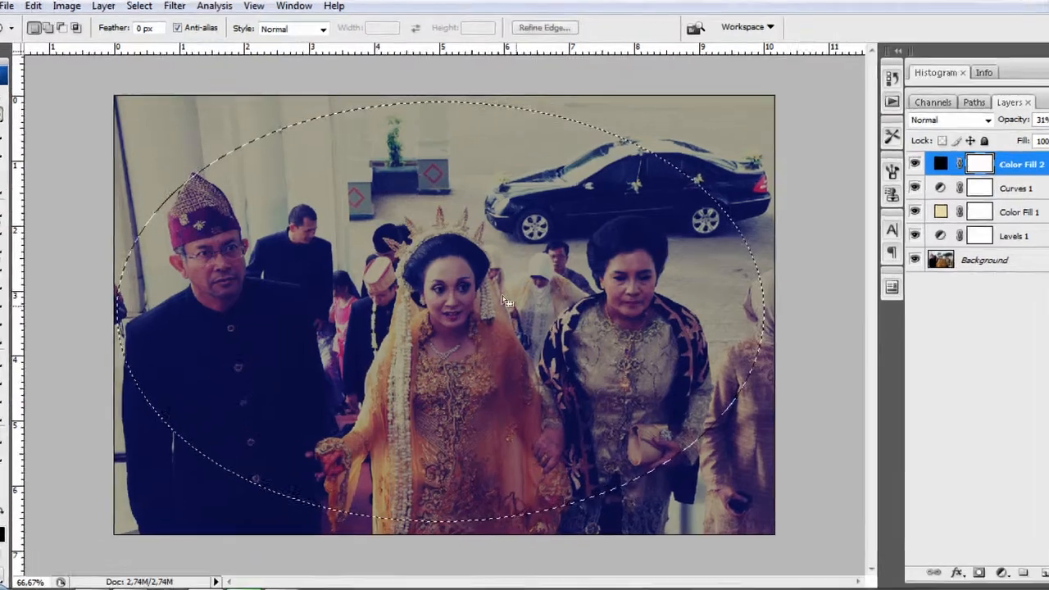
right_click(505, 301)
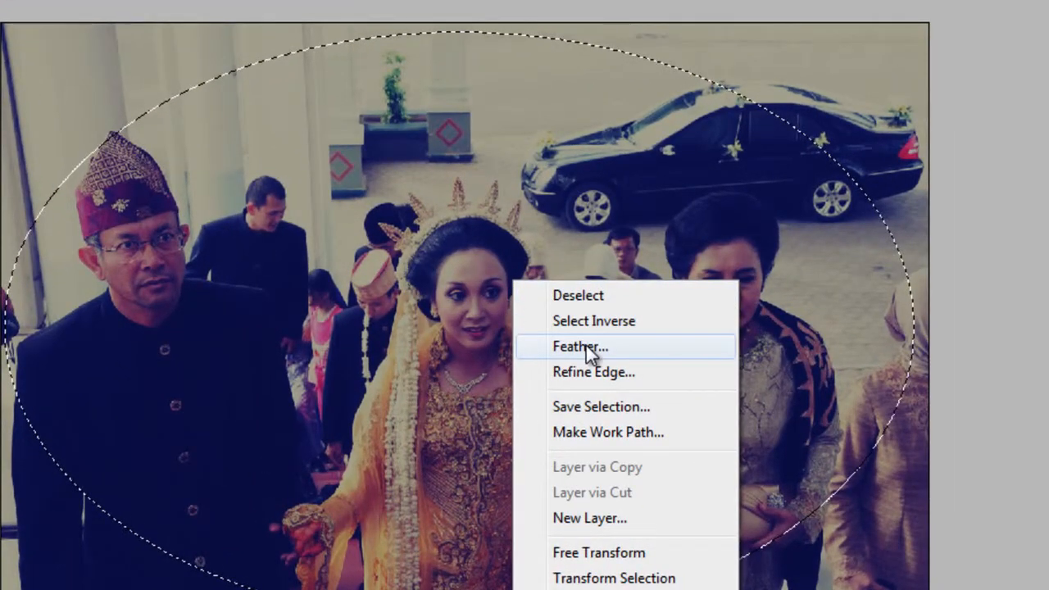
left_click(586, 345)
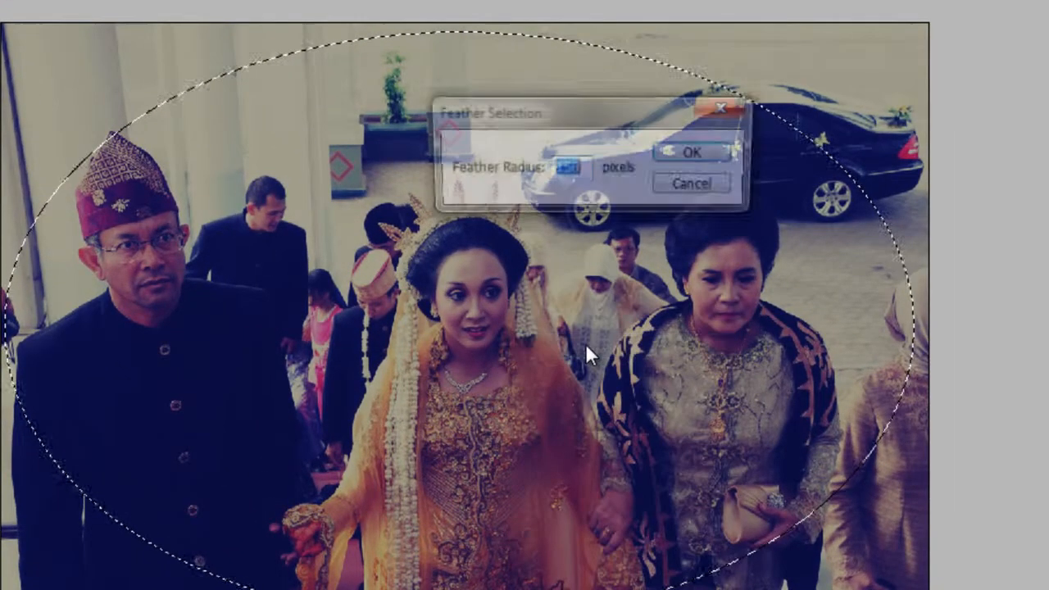
left_click(687, 154)
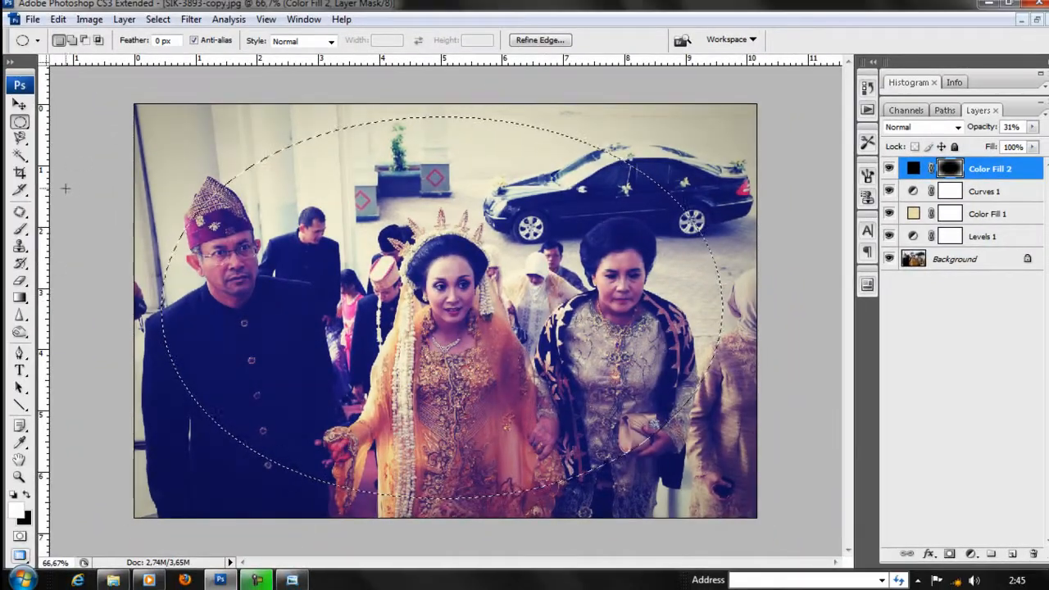
key("ctrl+d")
key("v")
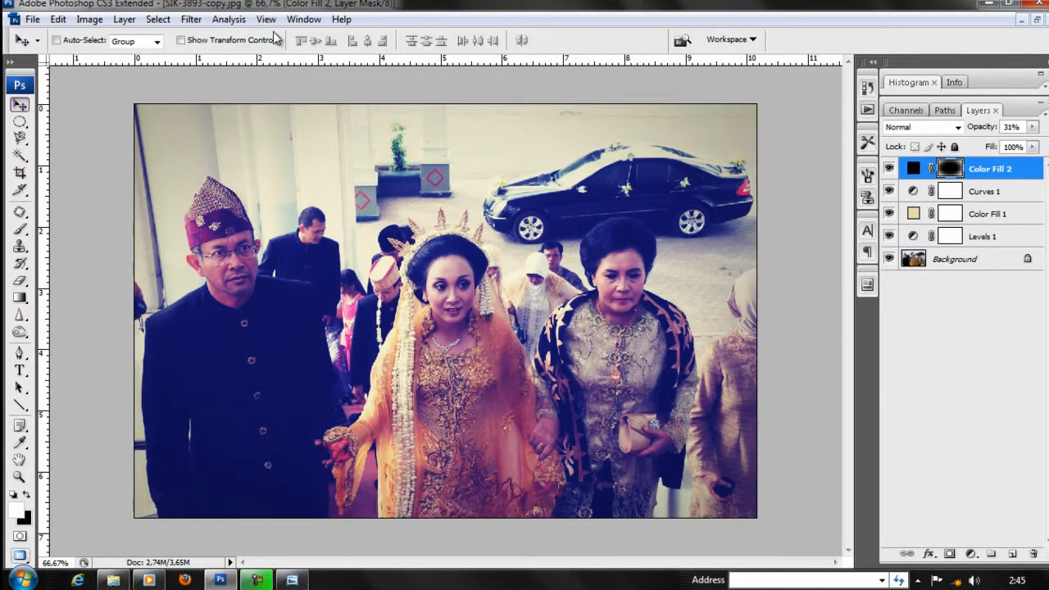
Cascade the open document windows and move the wedding photo's window away from the other two.
left_click(303, 19)
mouse_move(361, 39)
left_click(447, 38)
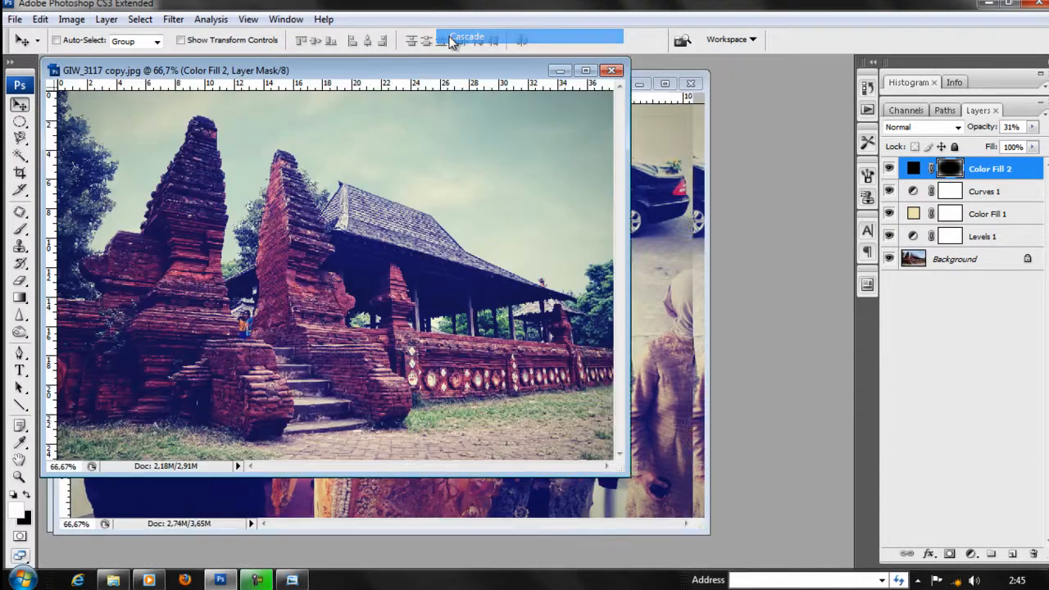
left_click_drag(318, 83, 416, 154)
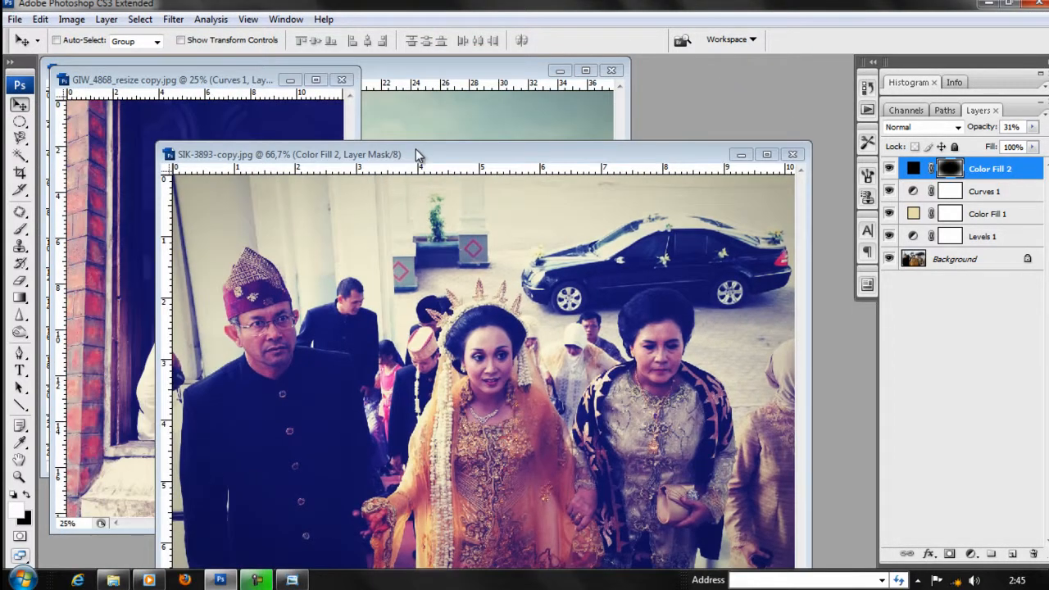
Zoom the wedding photo out to 50%, the couple photo to 16.67% and the temple photo to 50%, and cascade the windows again.
key("ctrl+minus")
left_click(277, 124)
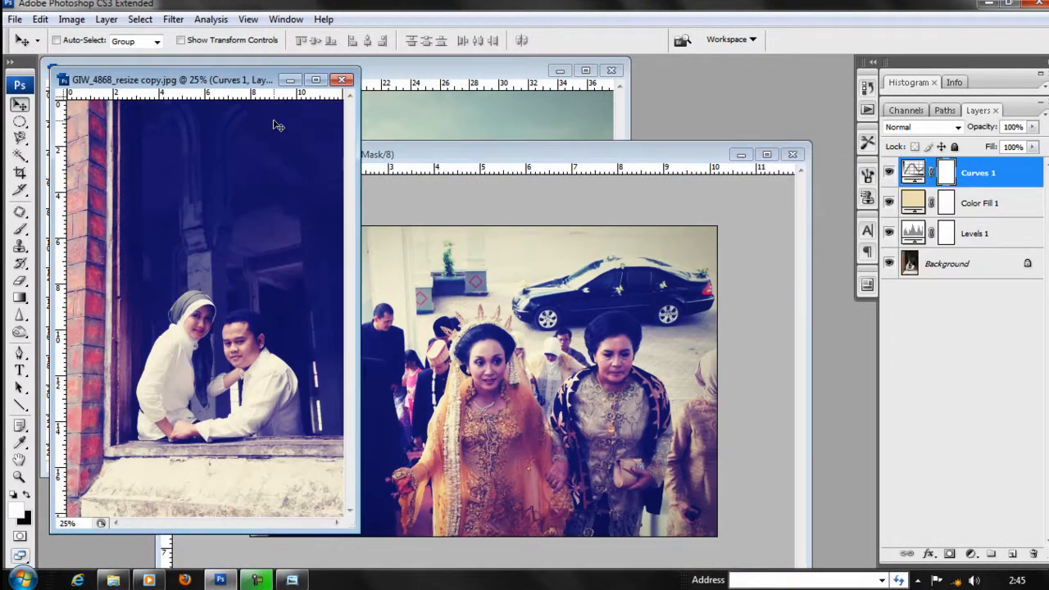
left_click(404, 124)
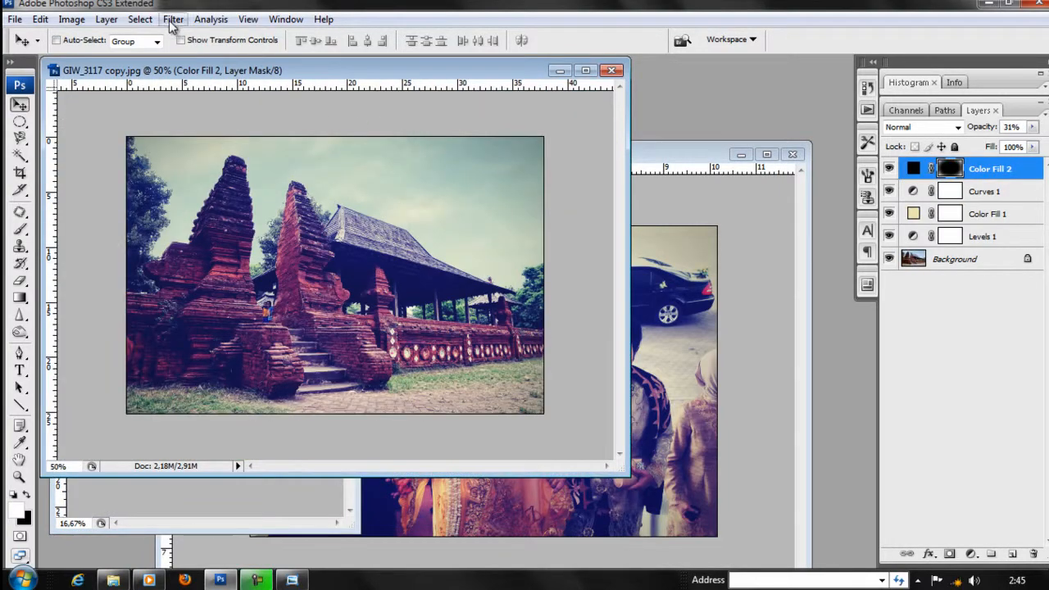
left_click(289, 21)
mouse_move(304, 37)
left_click(435, 38)
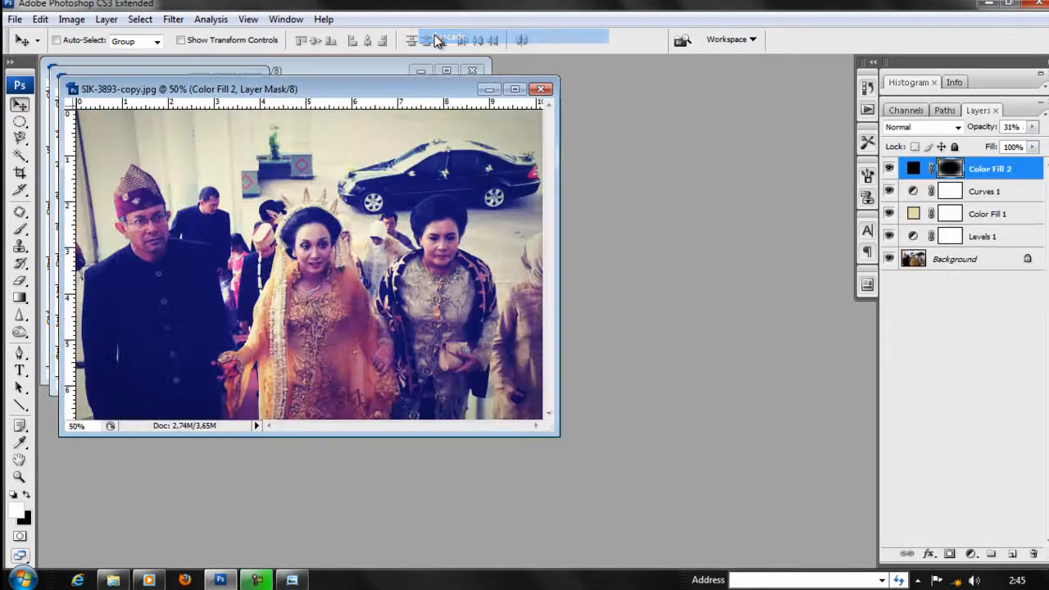
Spread the wedding, couple and temple photo windows apart so all three edited photos can be compared side by side.
left_click_drag(366, 96, 609, 218)
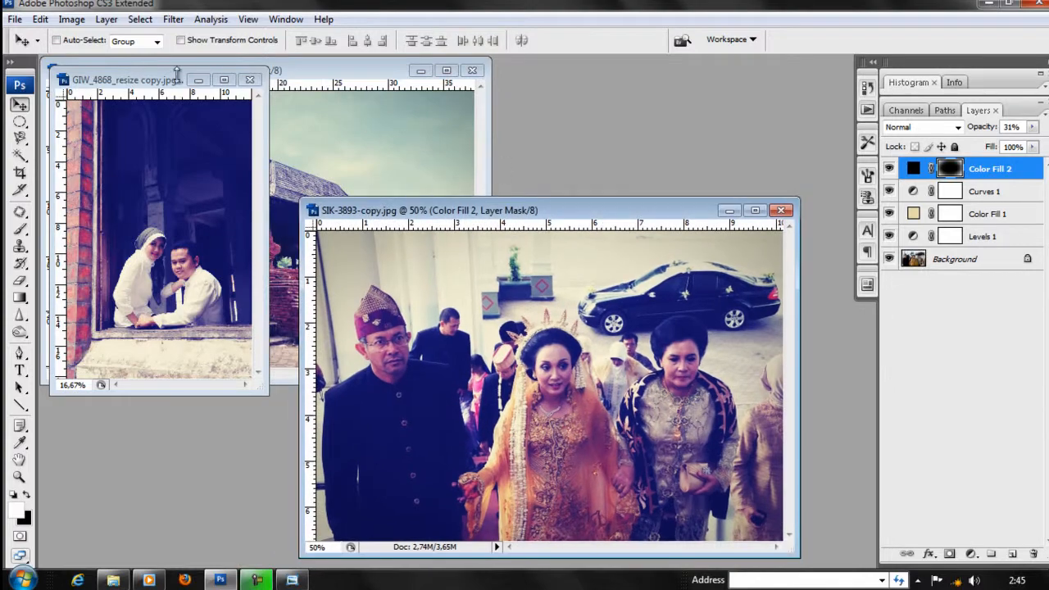
left_click_drag(157, 82, 149, 290)
left_click(229, 156)
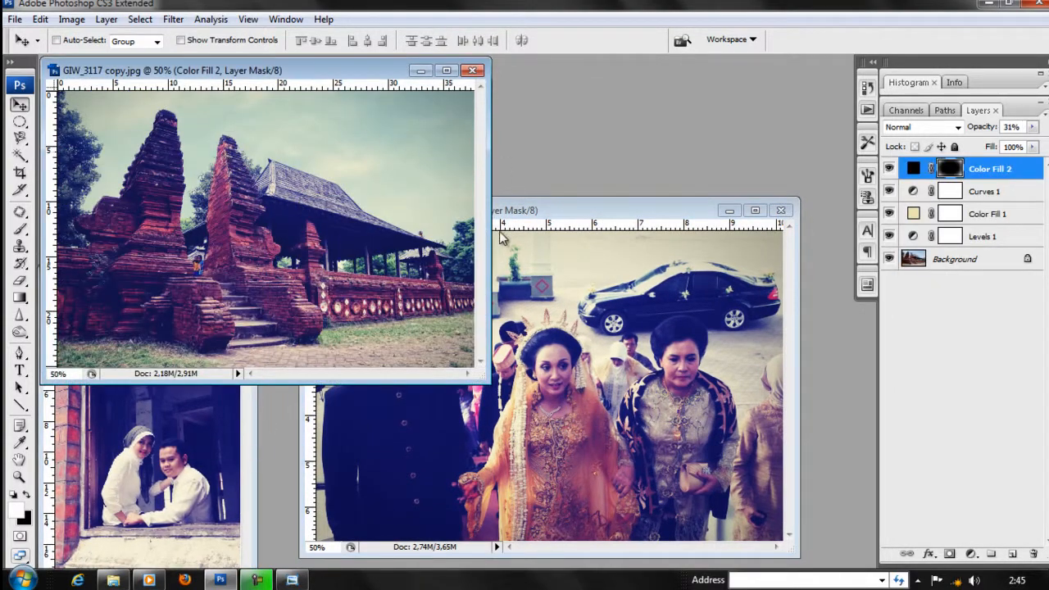
left_click_drag(513, 219, 598, 223)
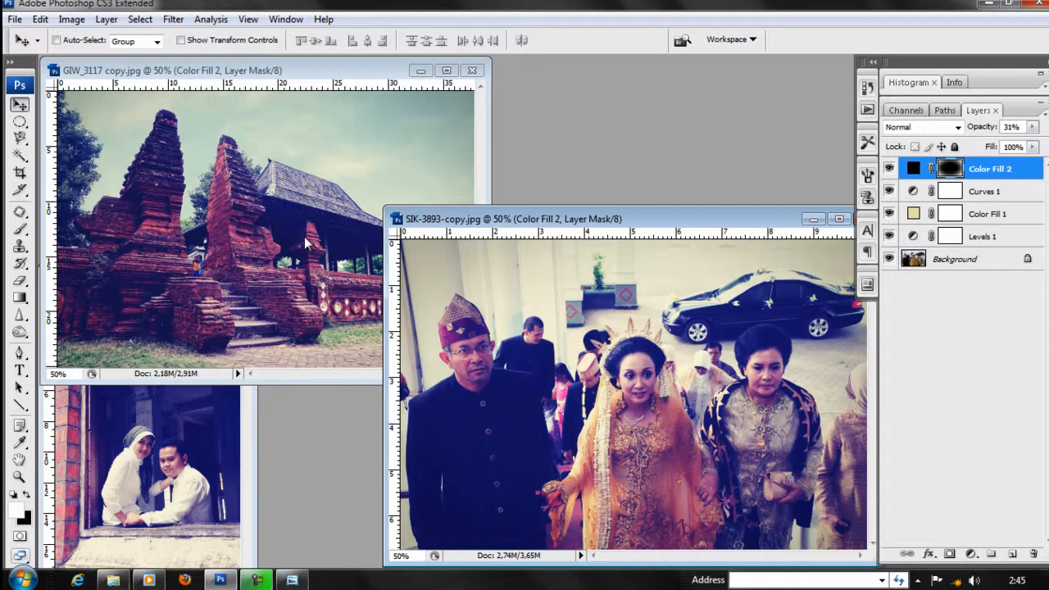
Switch to Windows Explorer, go up to the Nashville Instagram folder, view SC2013_02_19_23_24_08.png and close the viewer.
left_click(113, 580)
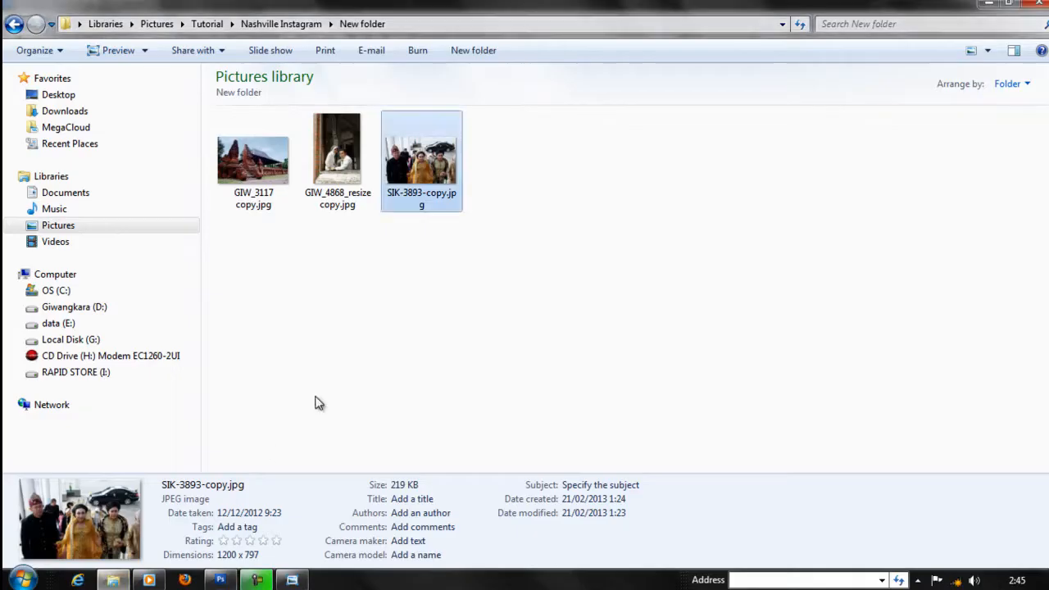
key("BackSpace")
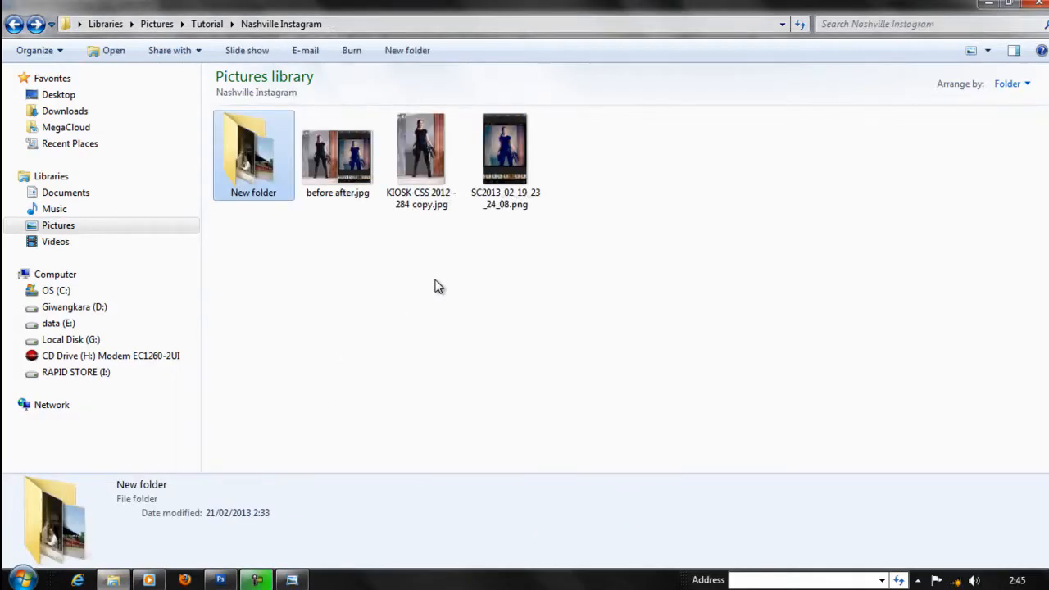
left_click(500, 152)
double_click(503, 162)
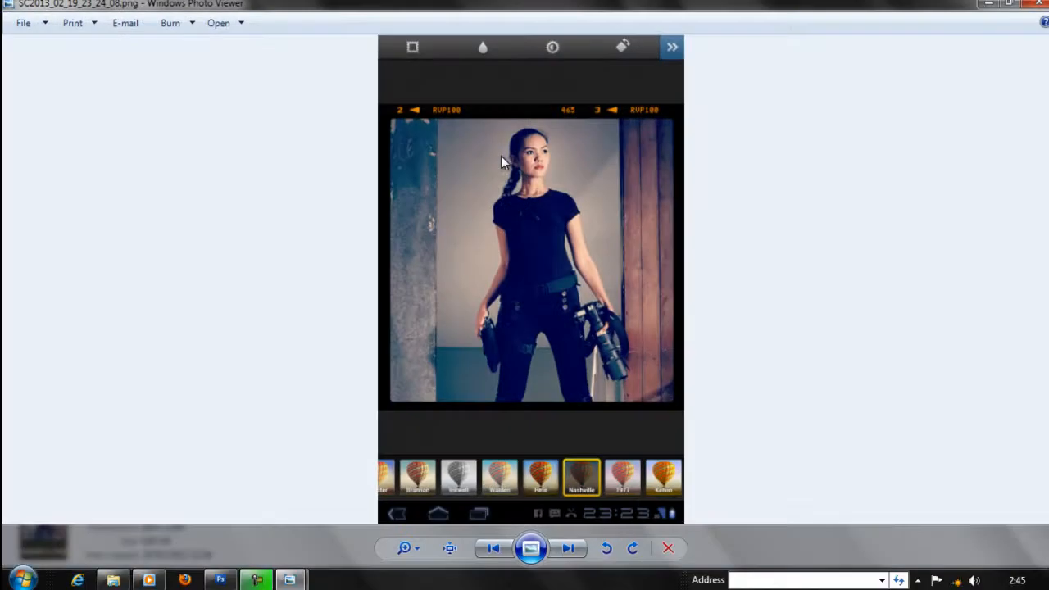
left_click(1042, 5)
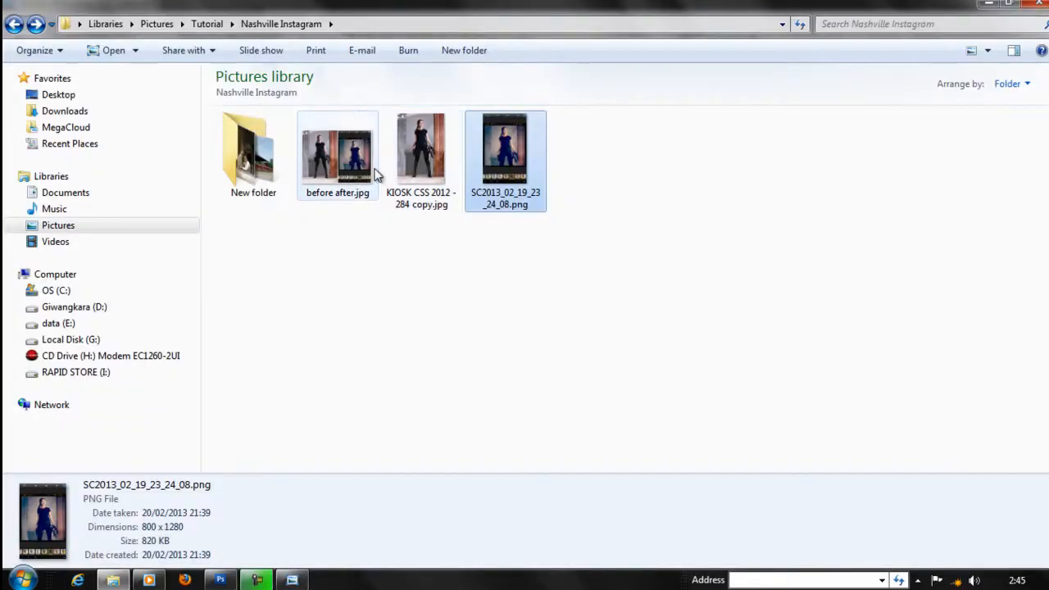
Preview before after.jpg from the Nashville Instagram folder and open it in Adobe Photoshop CS3.
double_click(370, 157)
right_click(475, 130)
mouse_move(510, 144)
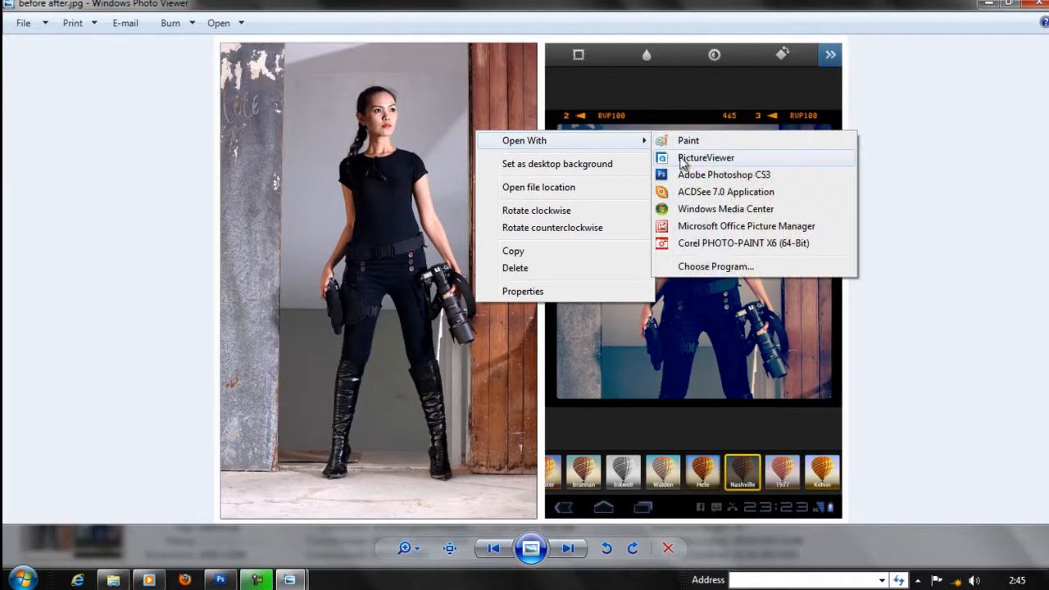
left_click(717, 174)
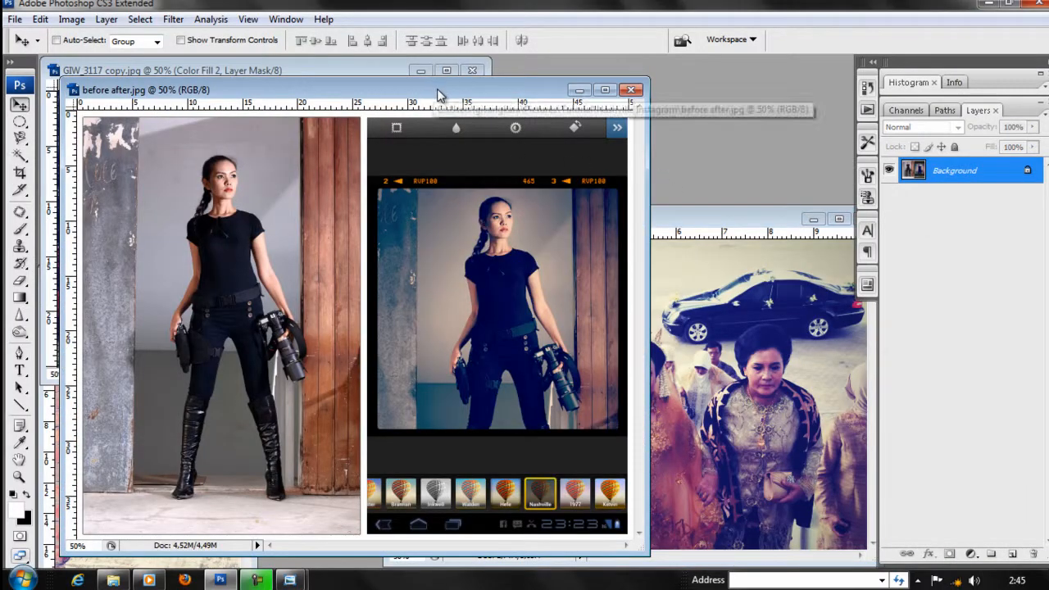
Zoom before after.jpg out to 33.33% and cascade all open document windows.
key("ctrl+minus")
left_click(286, 18)
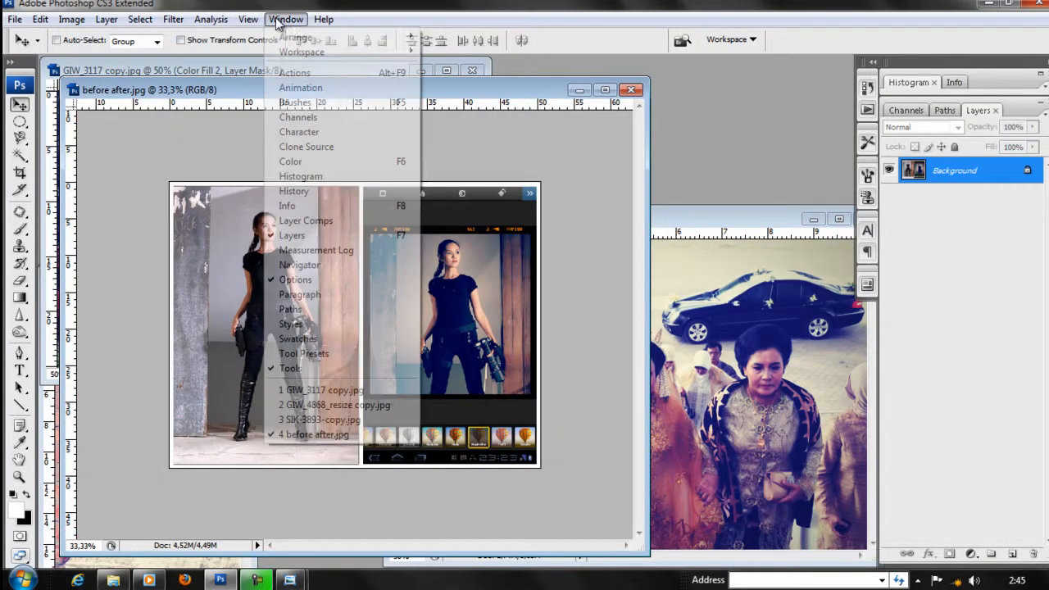
mouse_move(298, 37)
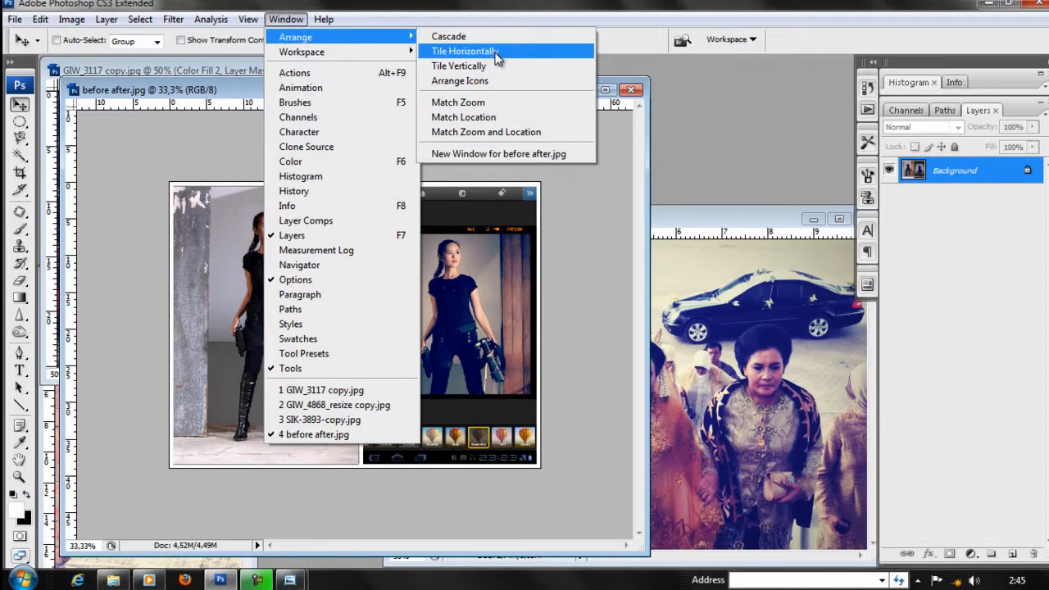
left_click(449, 37)
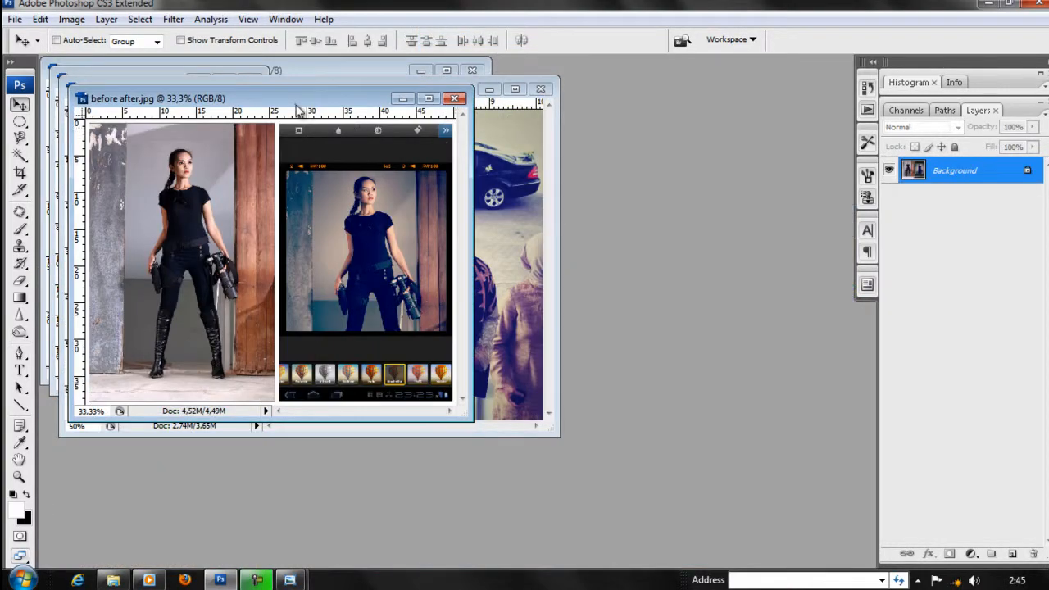
Arrange the four windows for comparison, with the couple and temple photos above the wedding photo and the before-and-after image.
left_click_drag(297, 106, 655, 215)
left_click_drag(361, 75, 339, 244)
left_click(326, 78)
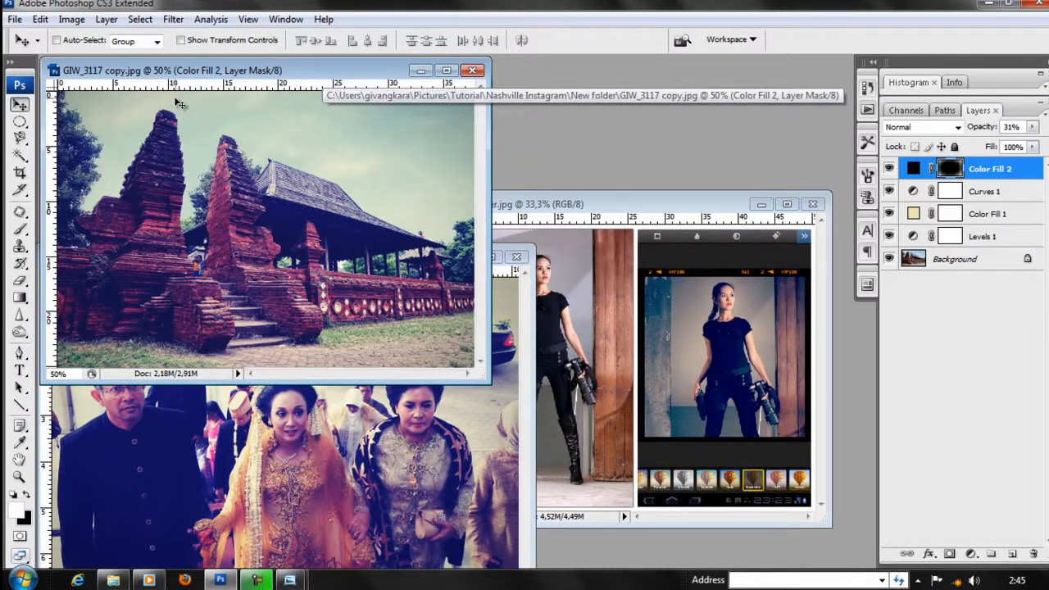
left_click_drag(180, 78, 481, 74)
left_click(560, 440)
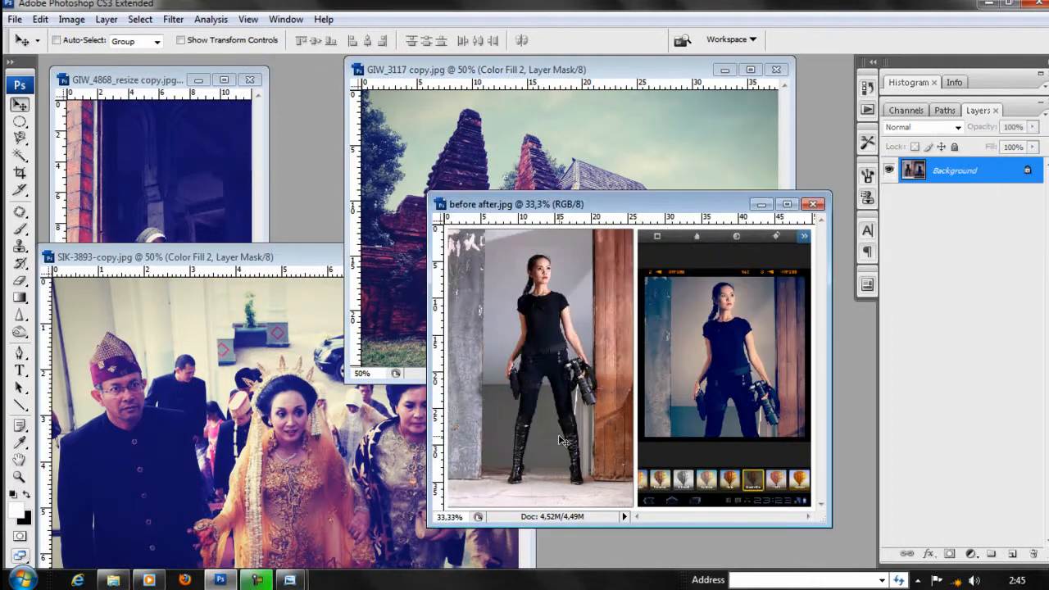
left_click_drag(653, 204, 655, 285)
left_click(162, 85)
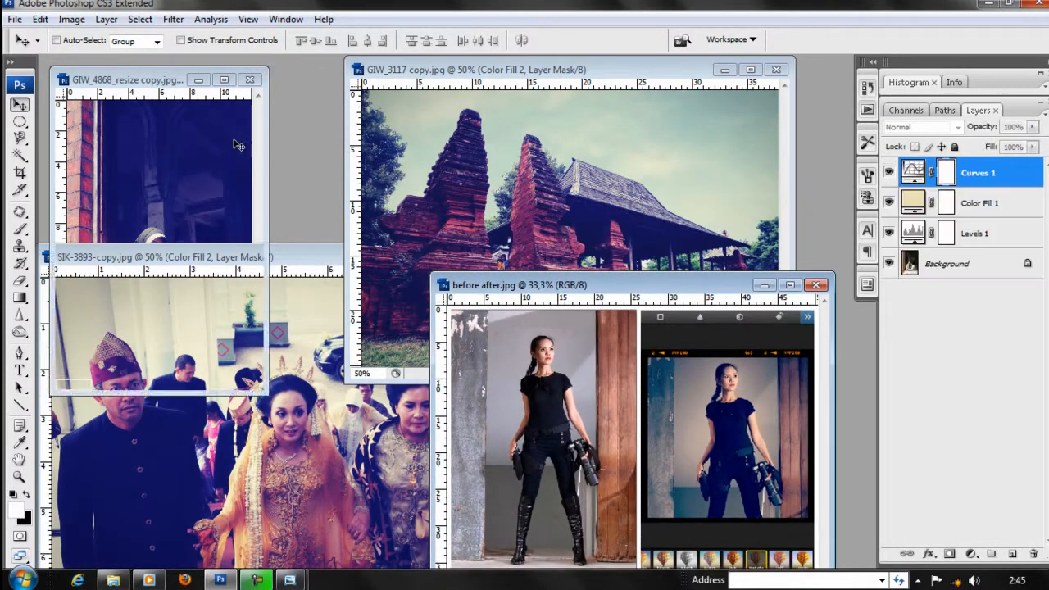
left_click_drag(162, 89, 193, 74)
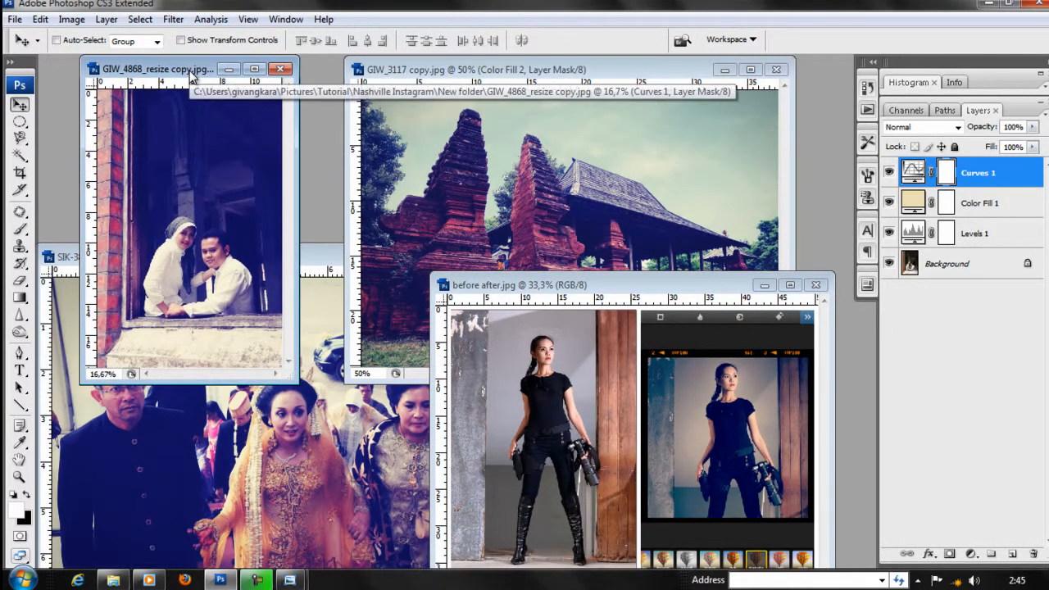